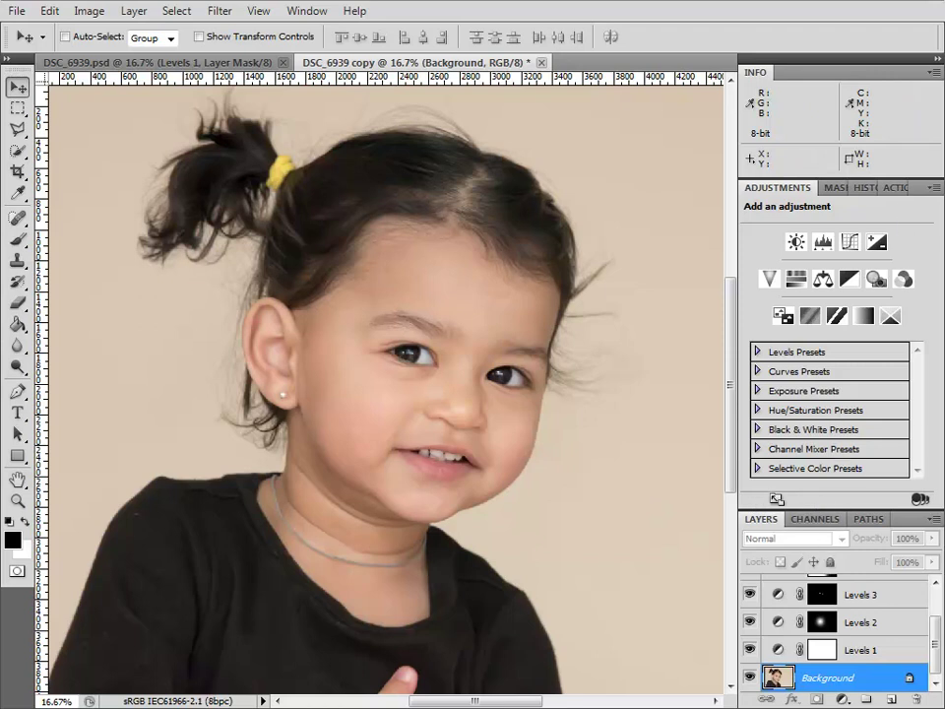
Compare the portrait in DSC_6939.psd with DSC_6939 copy by switching back and forth between the two documents
key("ctrl+Tab")
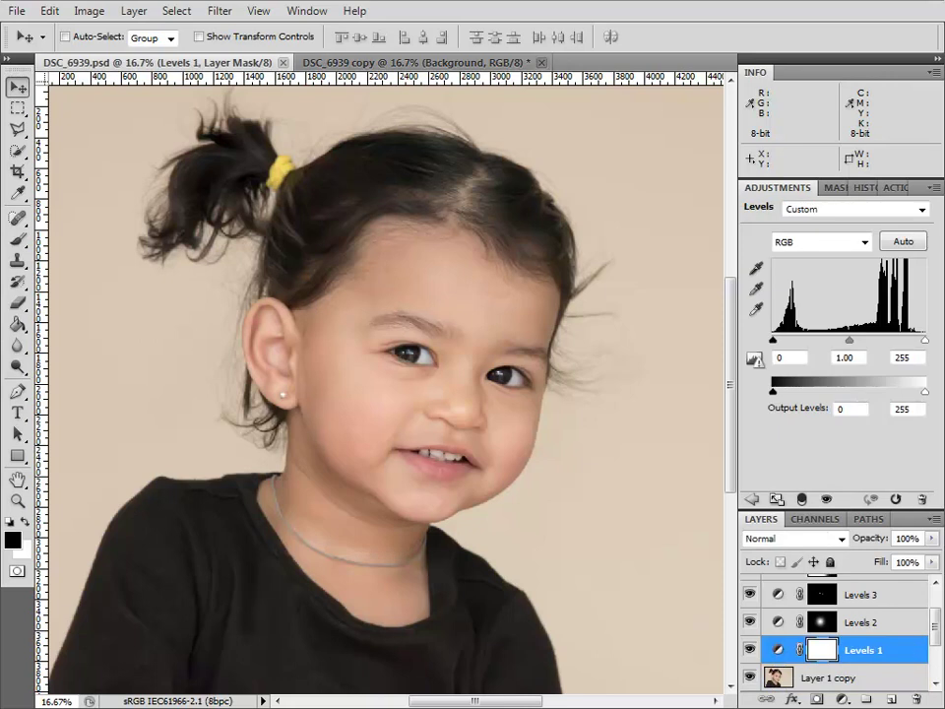
key("ctrl+z")
key("ctrl+z")
key("ctrl+z")
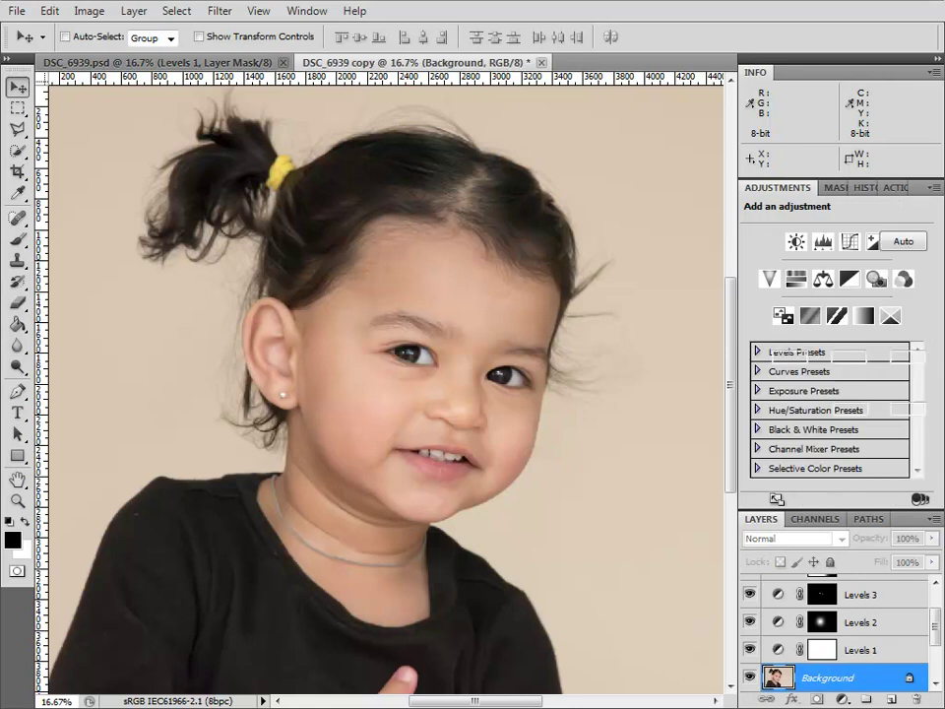
key("ctrl+z")
key("ctrl+z")
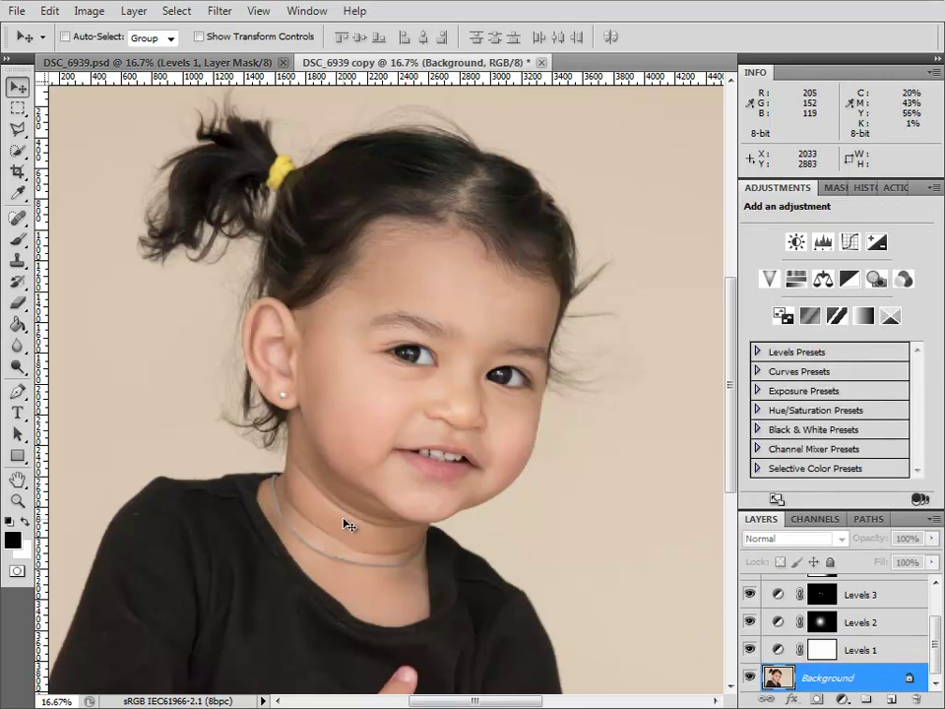
key("ctrl+z")
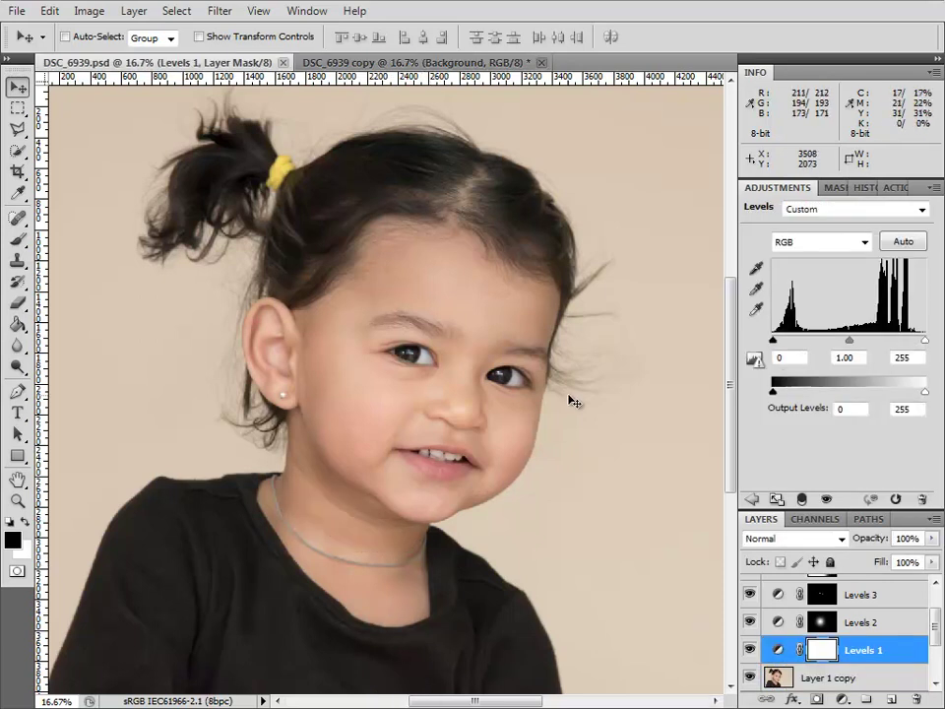
key("ctrl+z")
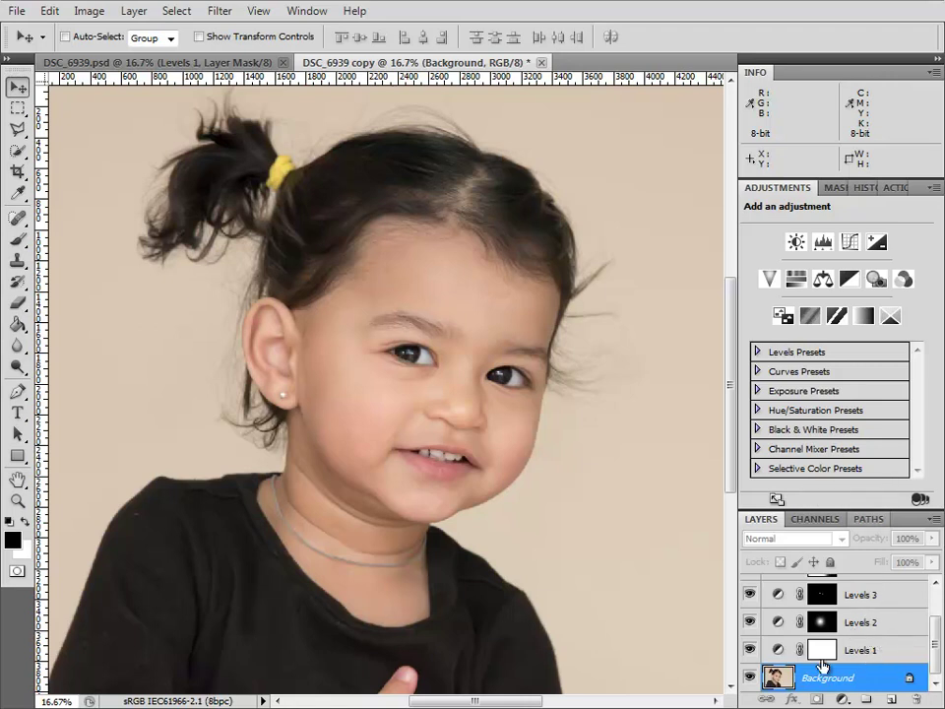
Compare the photo with and without its adjustment layers, leaving only the Background layer visible
left_click(750, 680, "alt")
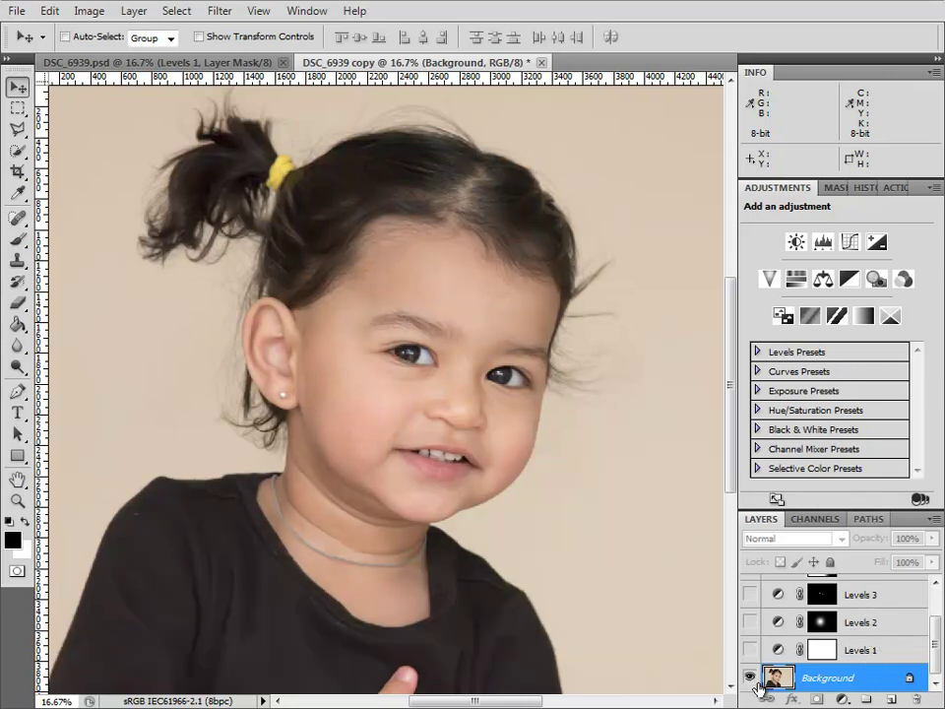
left_click(751, 681, "alt")
left_click(751, 679, "alt")
left_click(751, 680, "alt")
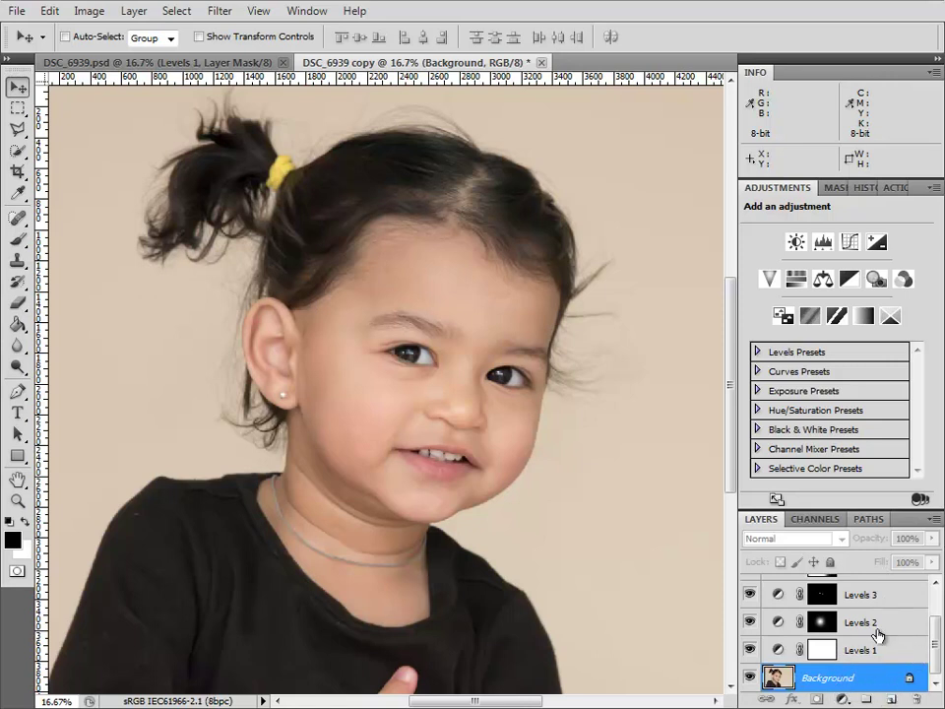
left_click(749, 677, "alt")
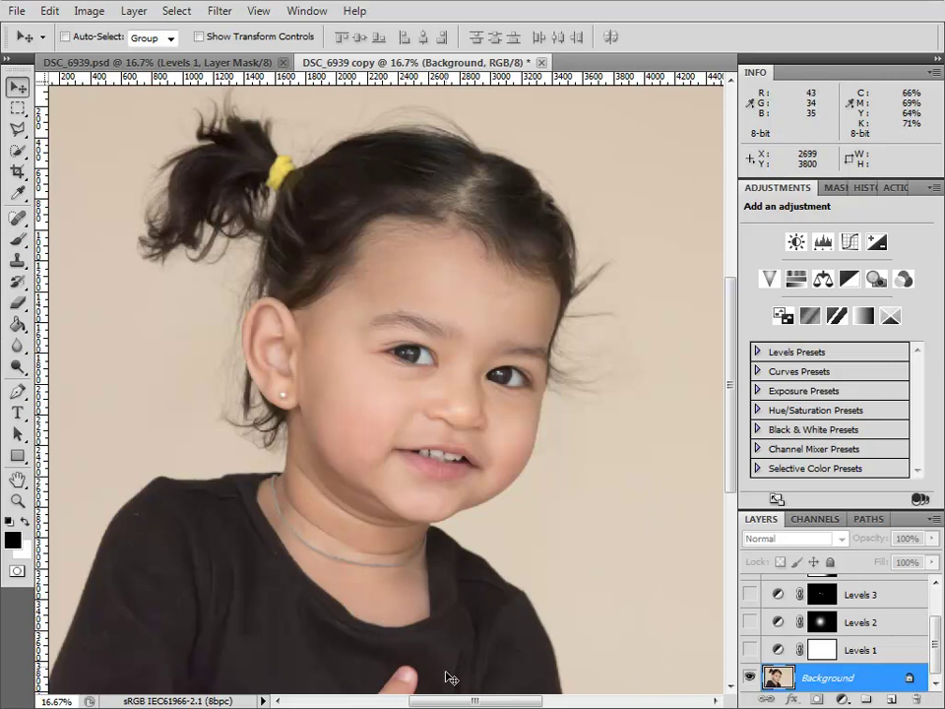
Duplicate the Background layer and rename the duplicate Thumb, with the thumb area of the photo in view at 50%
key("ctrl+plus")
key("ctrl+plus")
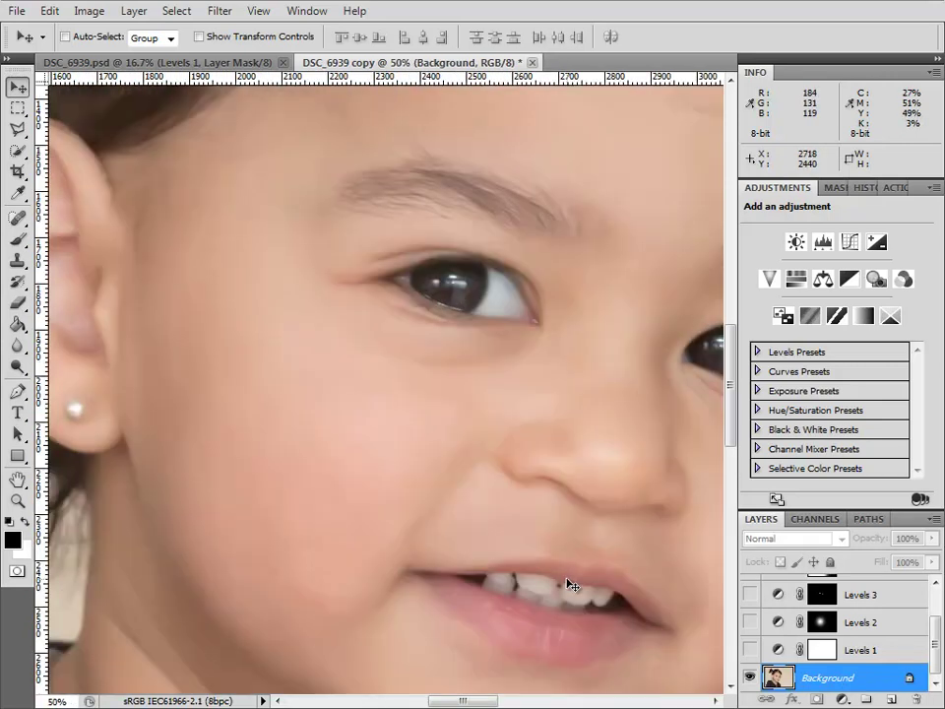
left_click_drag(362, 595, 436, 325)
scroll(403, 423, "down", 10)
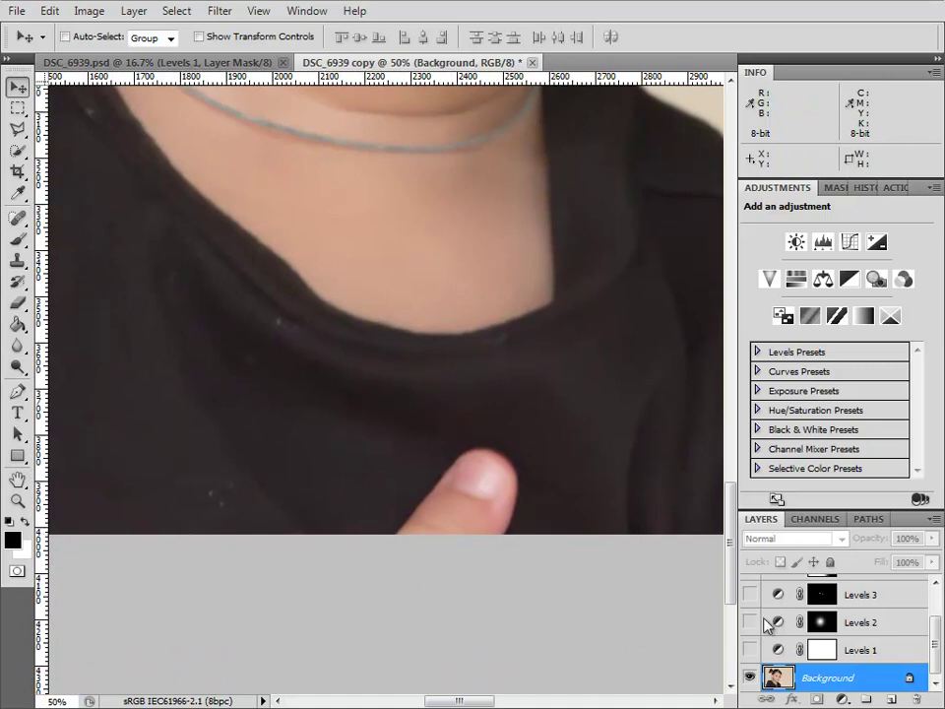
key("ctrl+j")
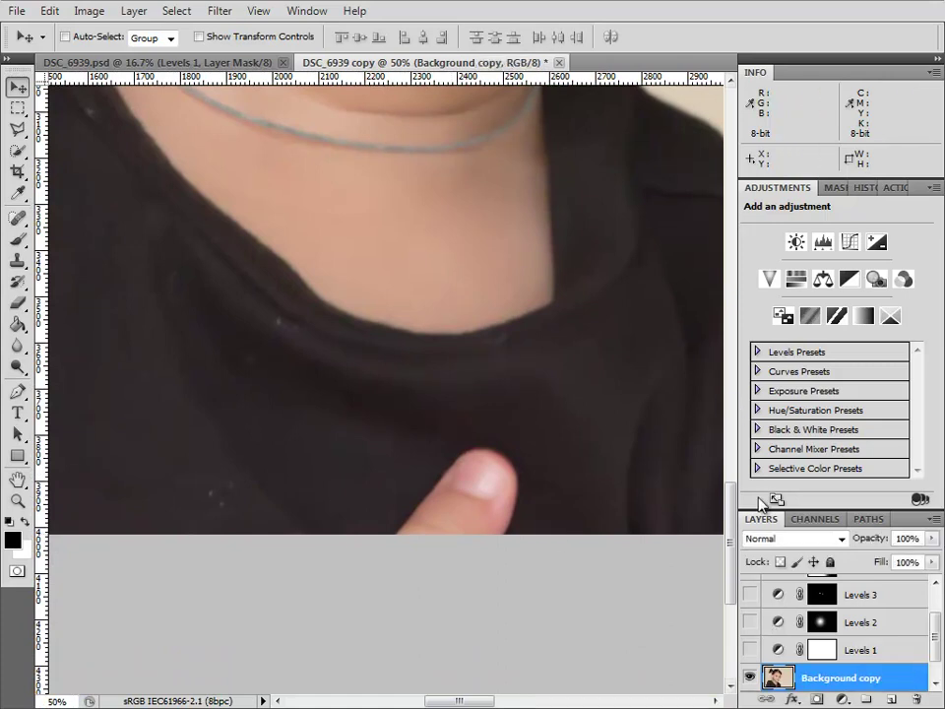
double_click(828, 678)
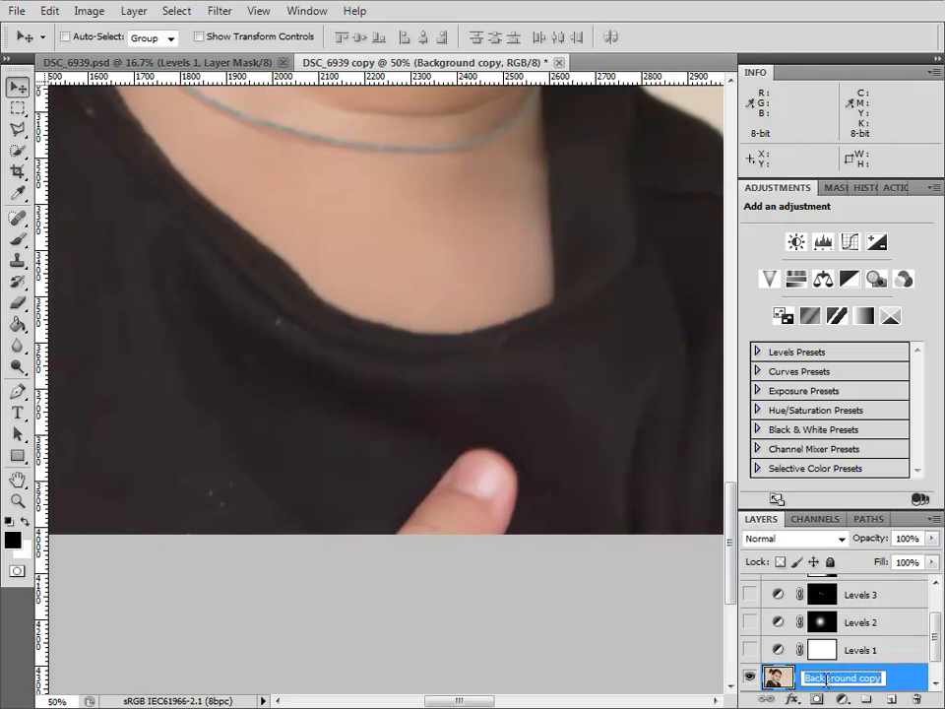
type("Thum")
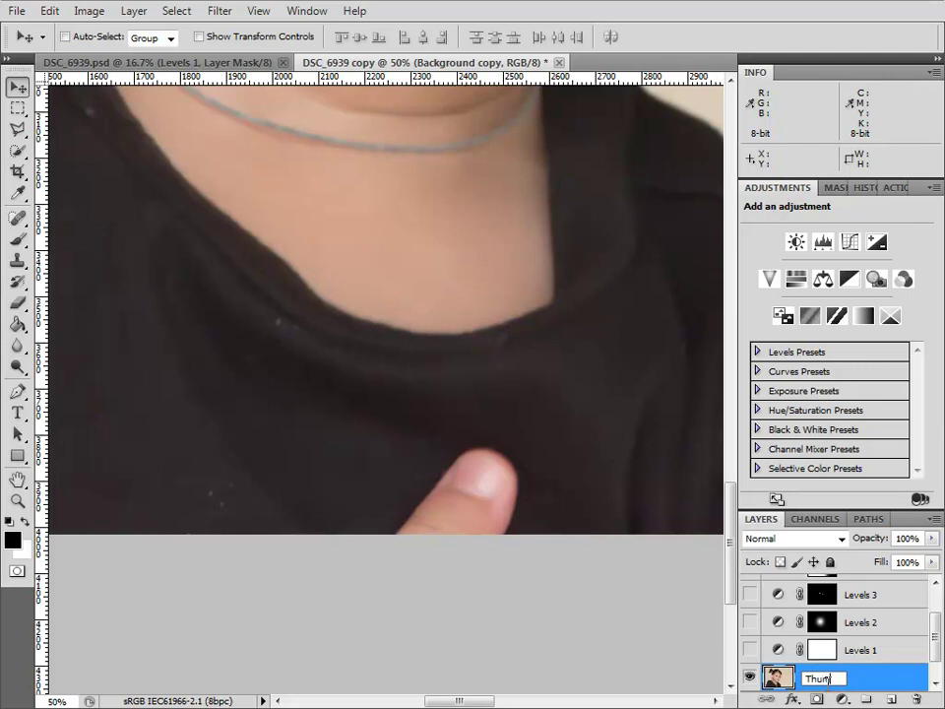
type("b")
key("Return")
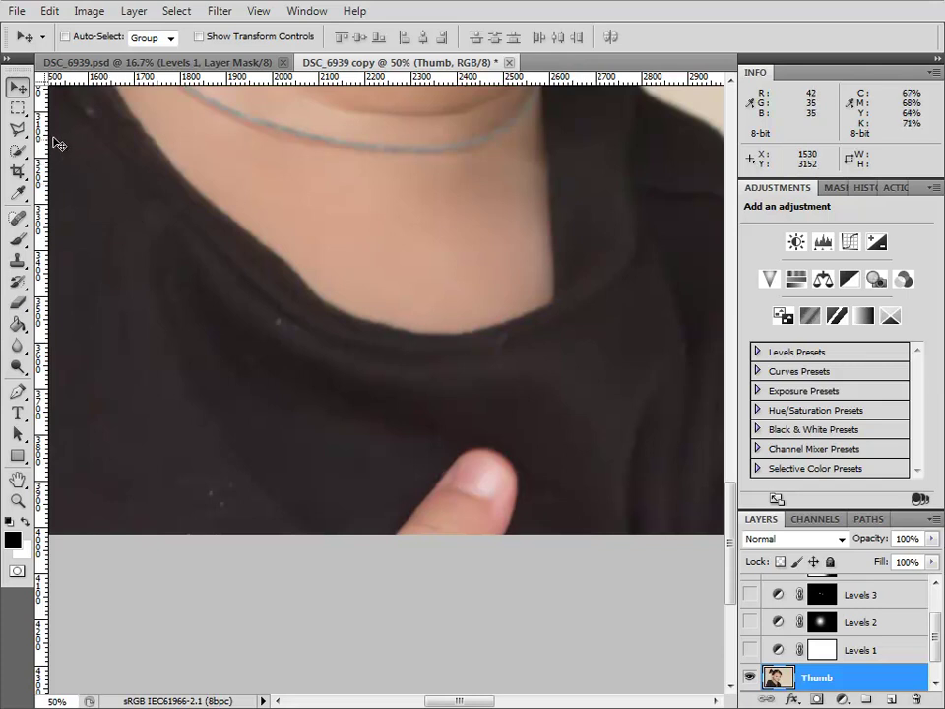
Try to replace the whole thumb with clean shirt fabric using the Patch tool, and undo the patch
left_click(18, 217)
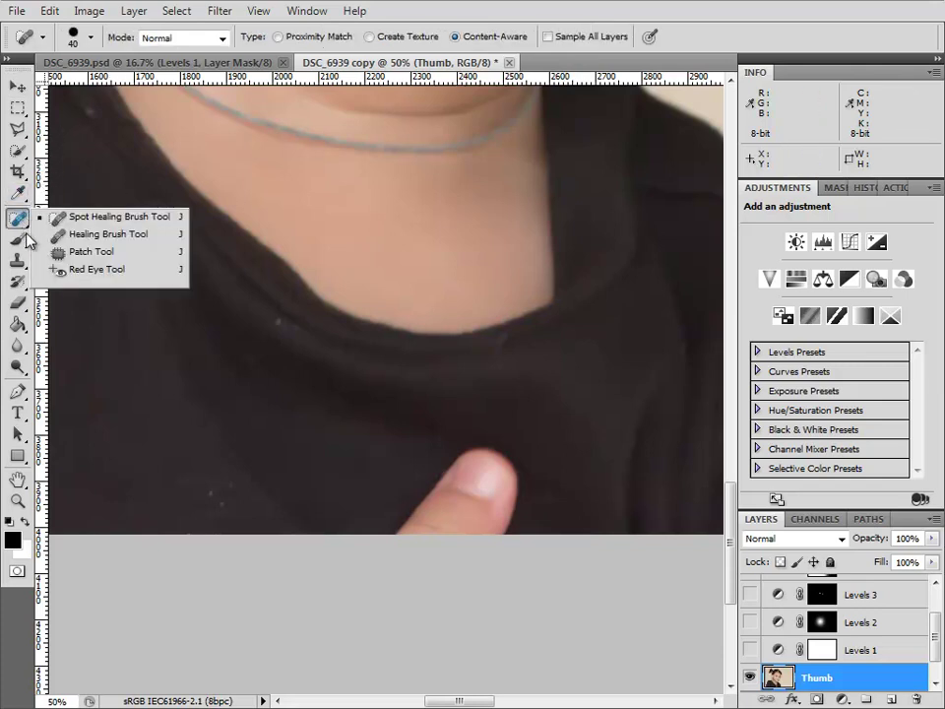
left_click(60, 252)
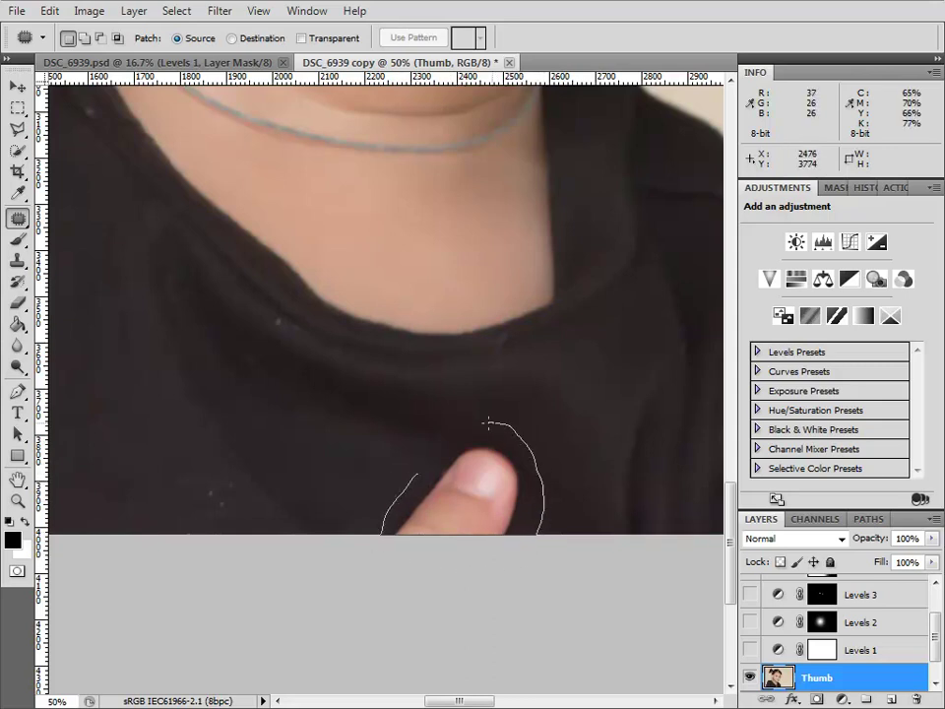
left_click_drag(434, 443, 435, 449)
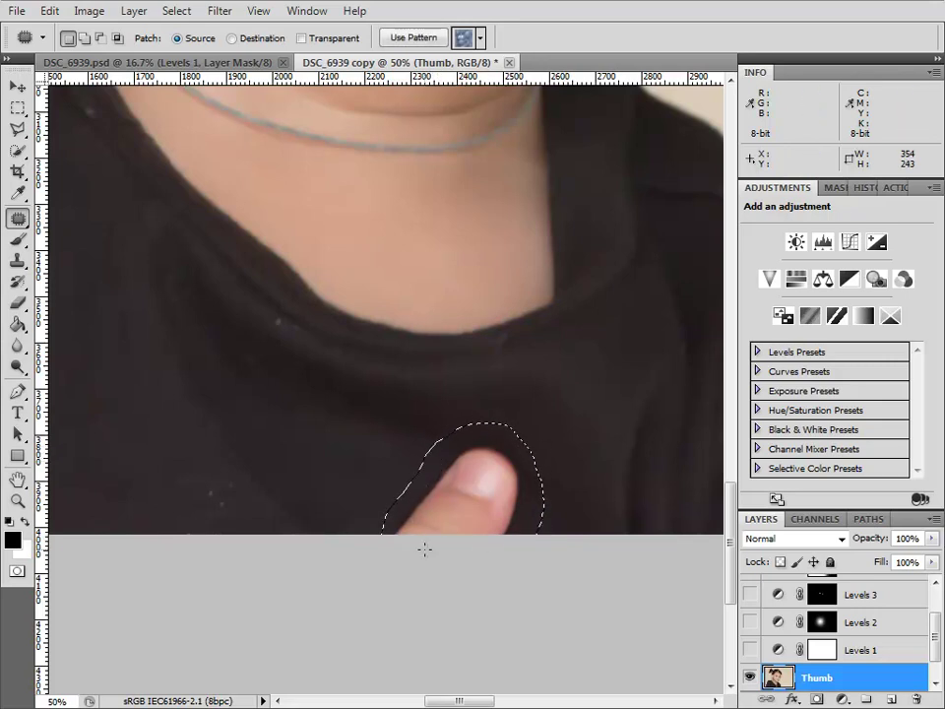
left_click_drag(488, 493, 596, 487)
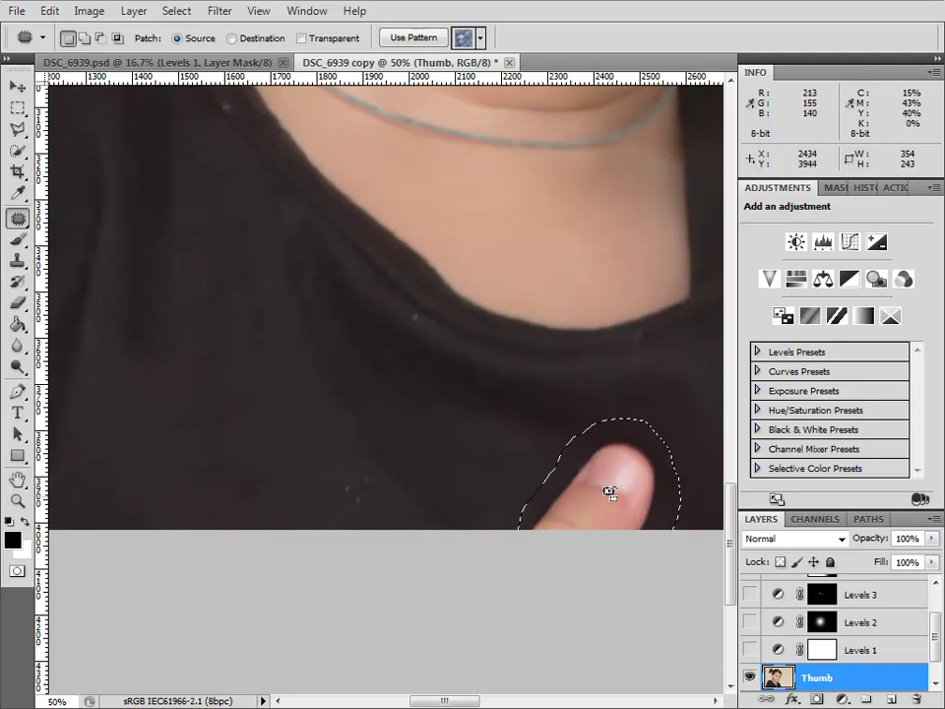
left_click_drag(612, 491, 225, 455)
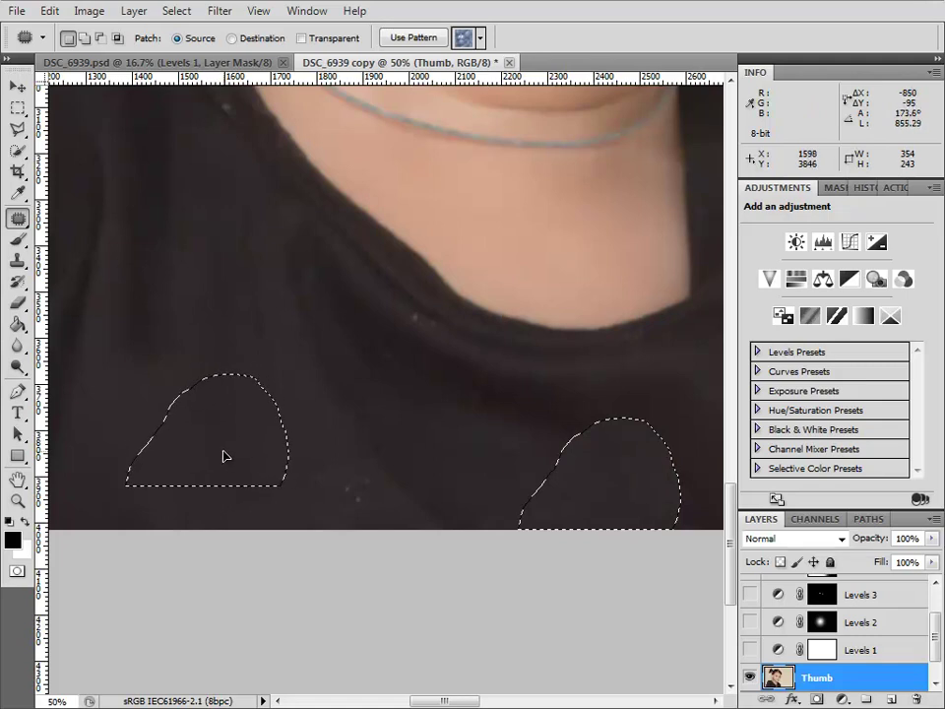
left_click_drag(224, 455, 225, 456)
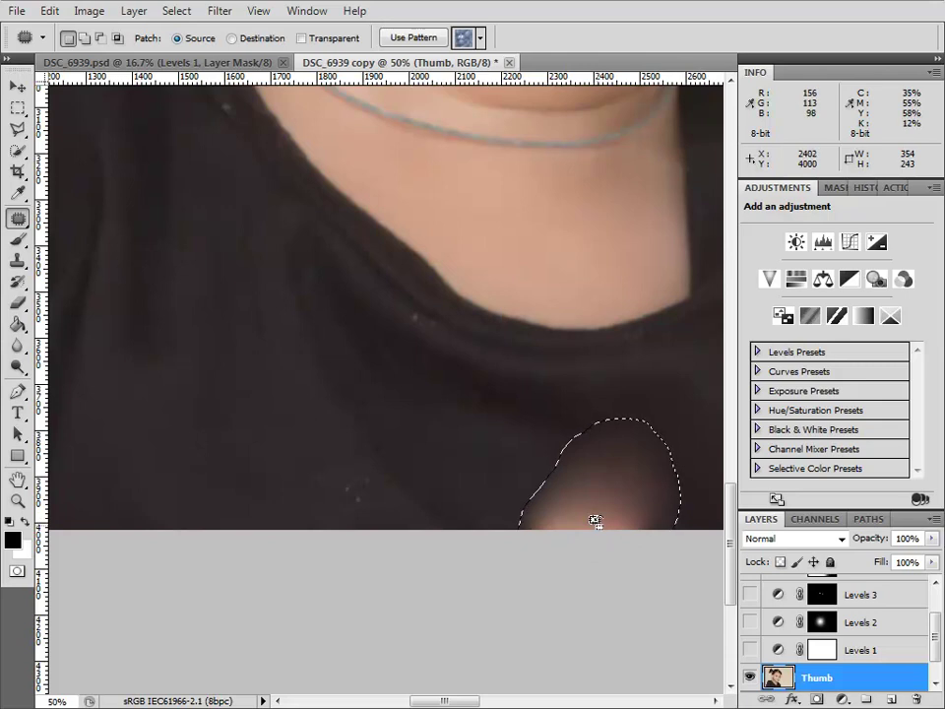
key("ctrl+z")
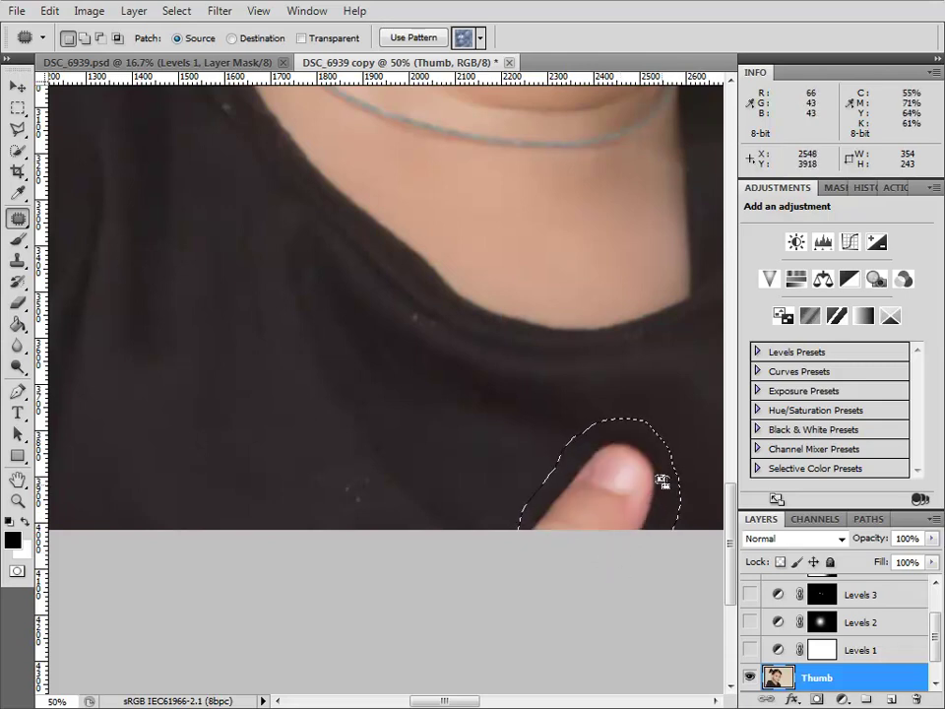
left_click_drag(571, 493, 643, 503)
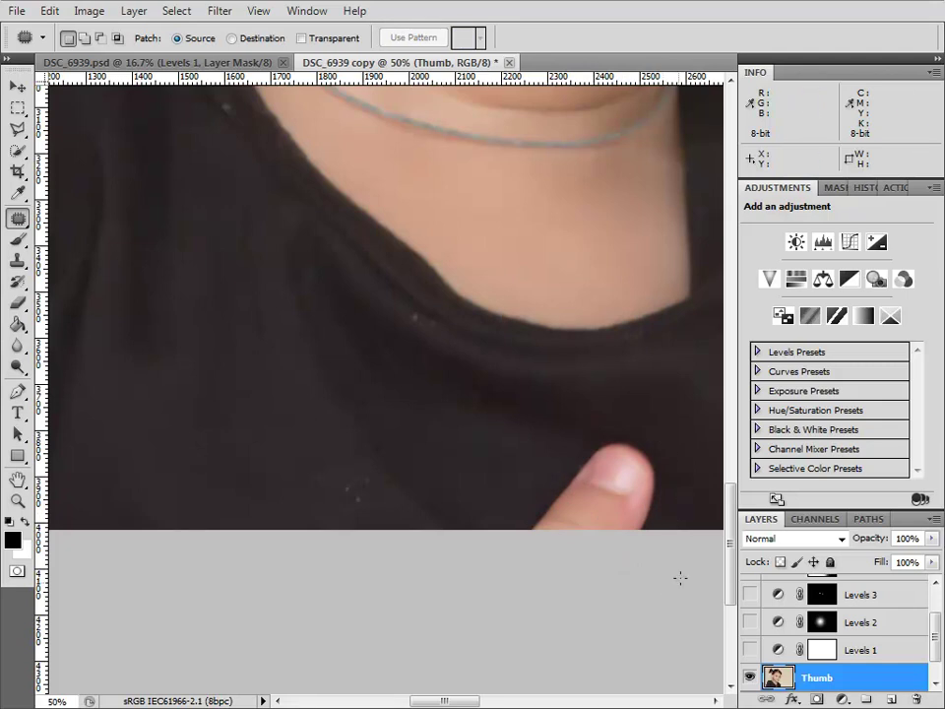
Clone shirt fabric over the base of the thumb along the photo's lower edge, using a size 101 brush sampling Current & Below
key("s")
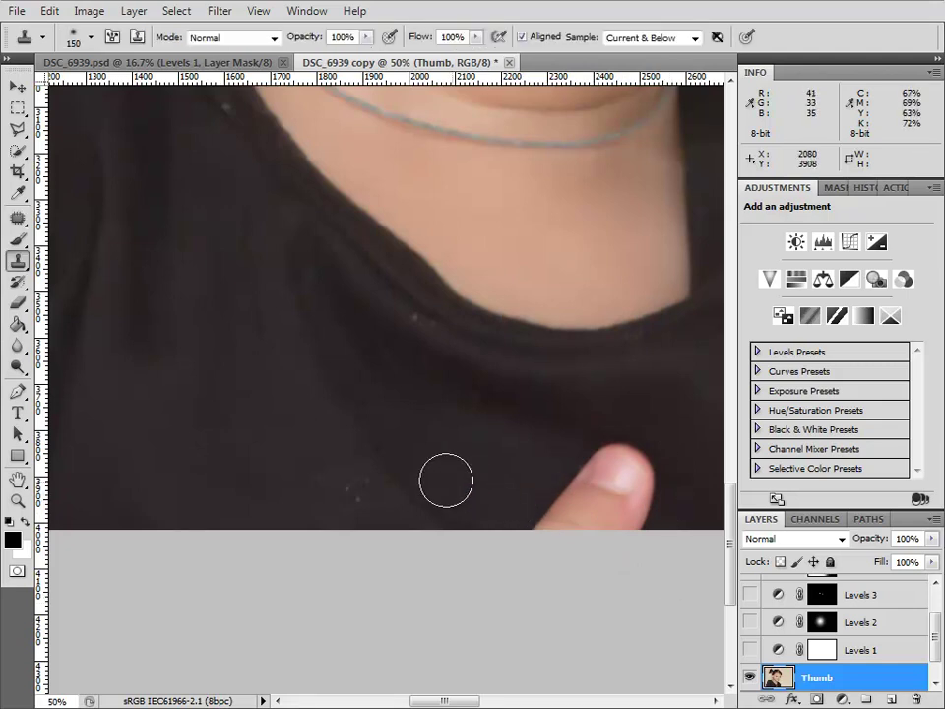
key("bracketleft")
key("bracketleft")
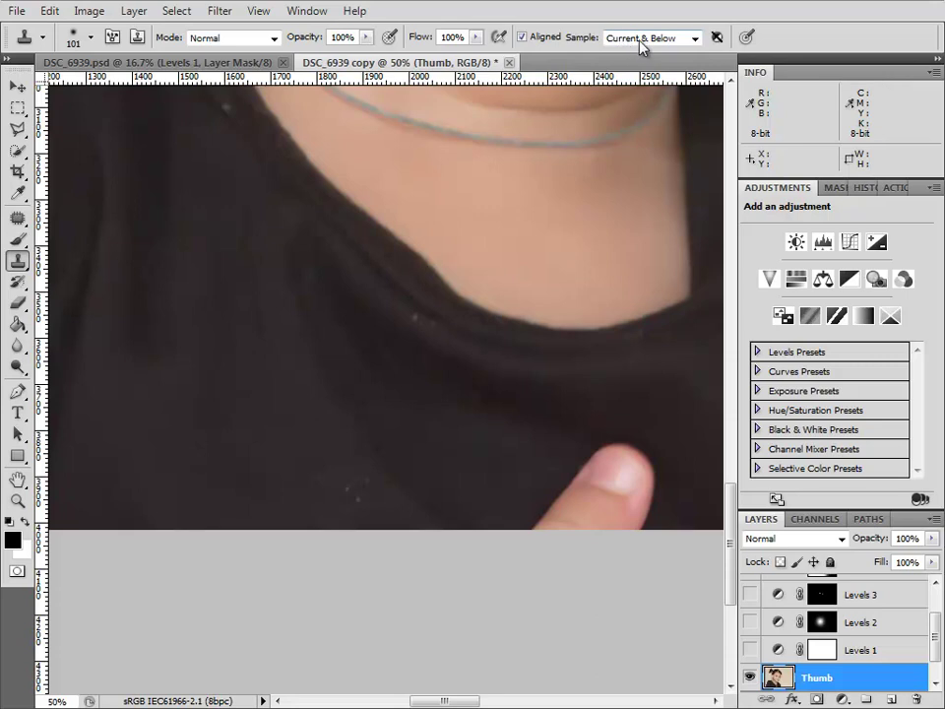
left_click(695, 38)
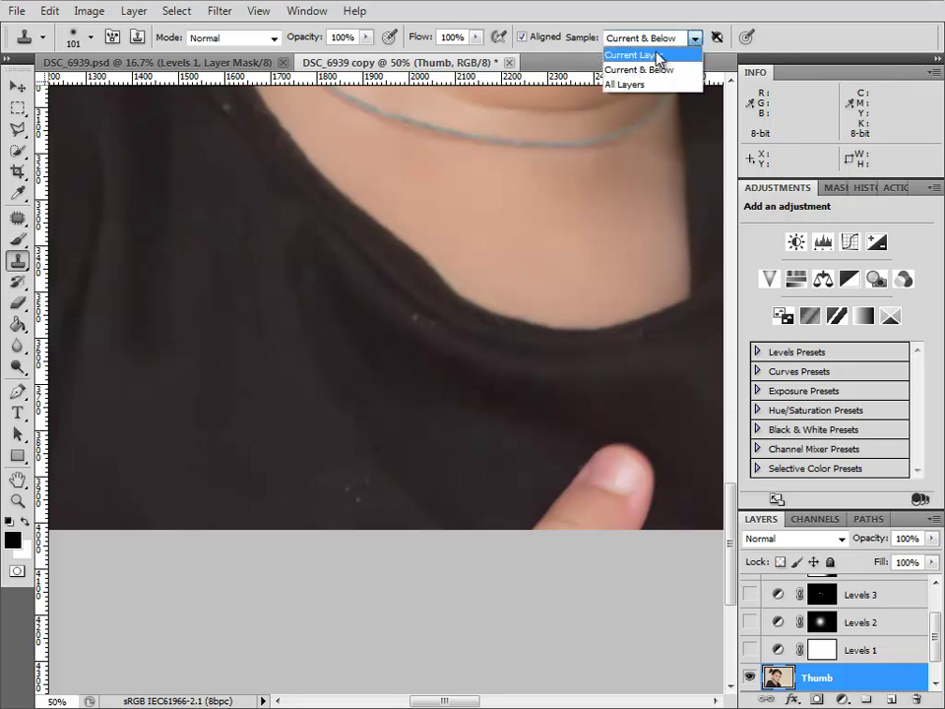
left_click(659, 57)
left_click(662, 39)
left_click(653, 70)
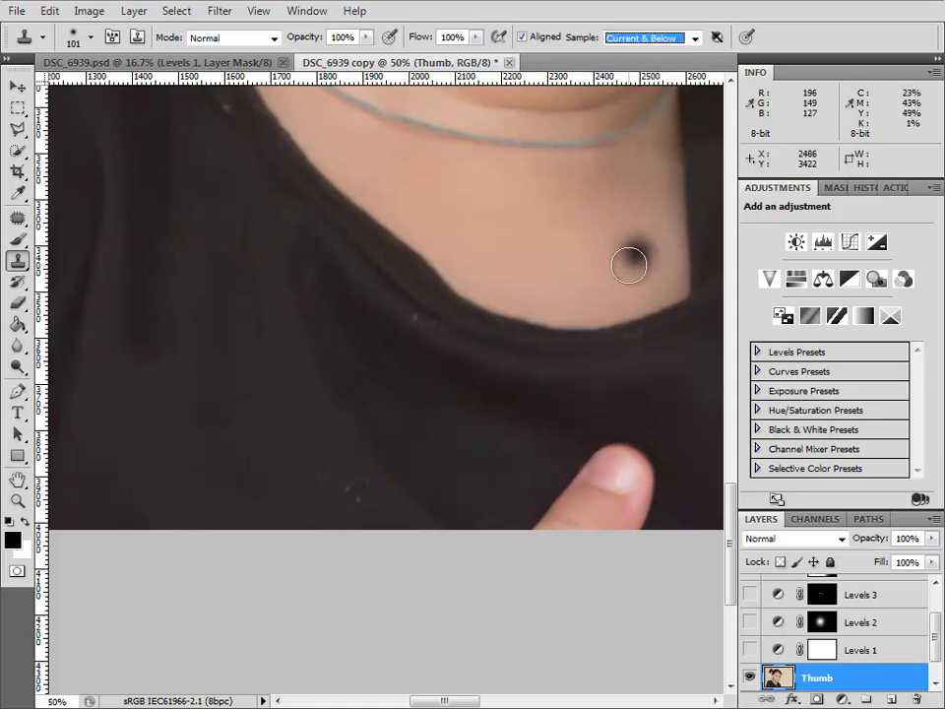
left_click(468, 491, "alt")
mouse_move(530, 529)
left_mouse_down()
mouse_move(547, 528)
mouse_move(489, 490)
left_mouse_up()
mouse_move(600, 499)
left_mouse_down()
mouse_move(536, 506)
mouse_move(542, 513)
left_mouse_up()
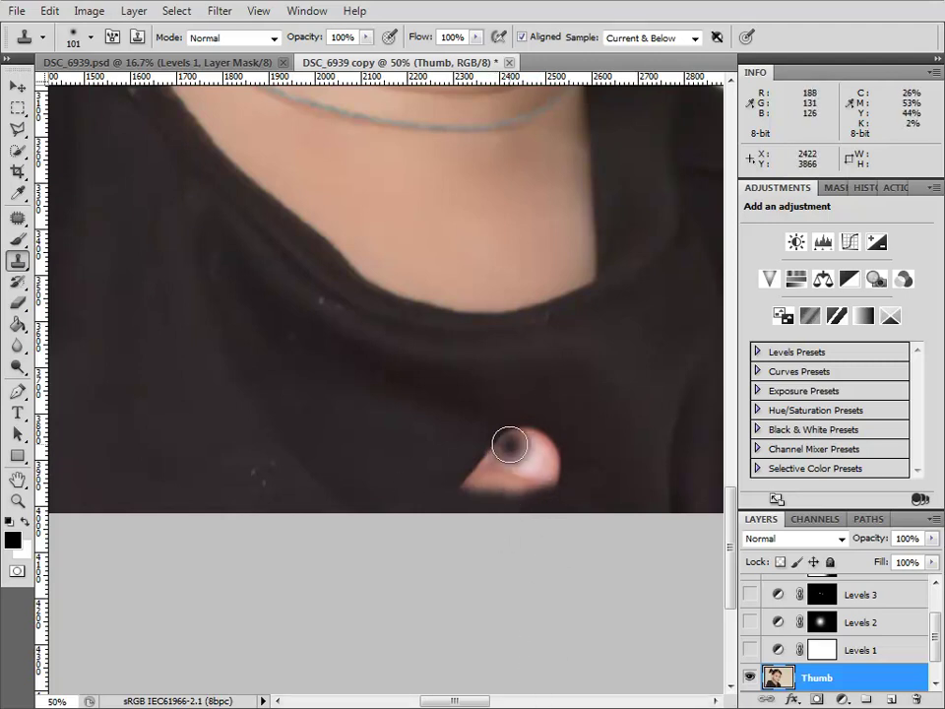
Patch the rest of the thumb with clean shirt fabric and compare the photo with and without the Thumb layer
key("j")
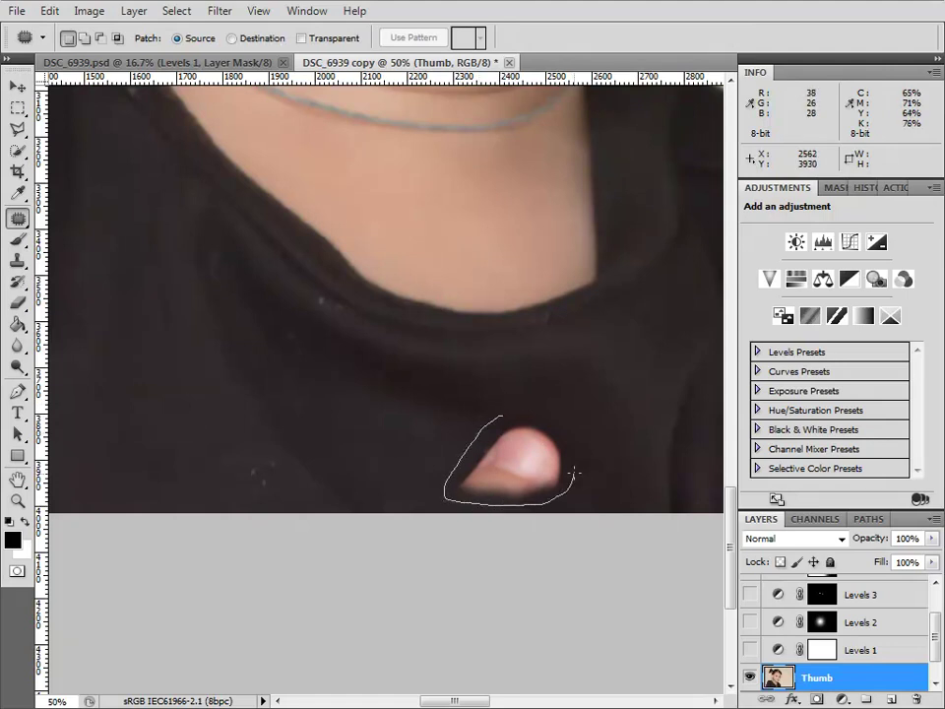
mouse_move(527, 414)
left_mouse_down()
mouse_move(506, 409)
mouse_move(590, 449)
mouse_move(197, 426)
left_mouse_up()
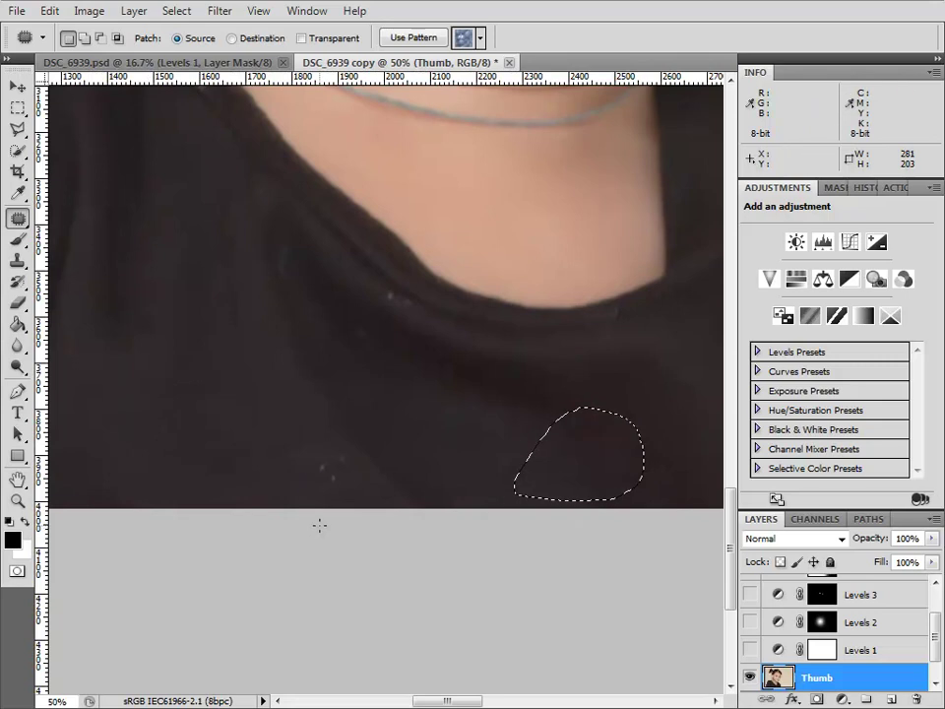
key("ctrl+d")
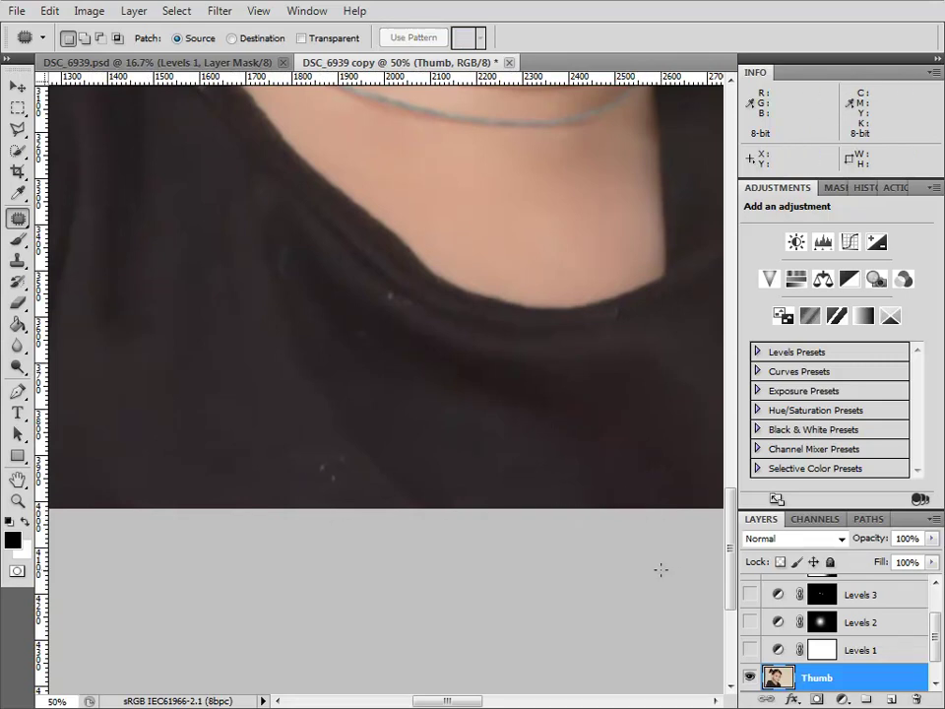
left_click(751, 677)
left_click(751, 676)
left_click(751, 676)
left_click(751, 676)
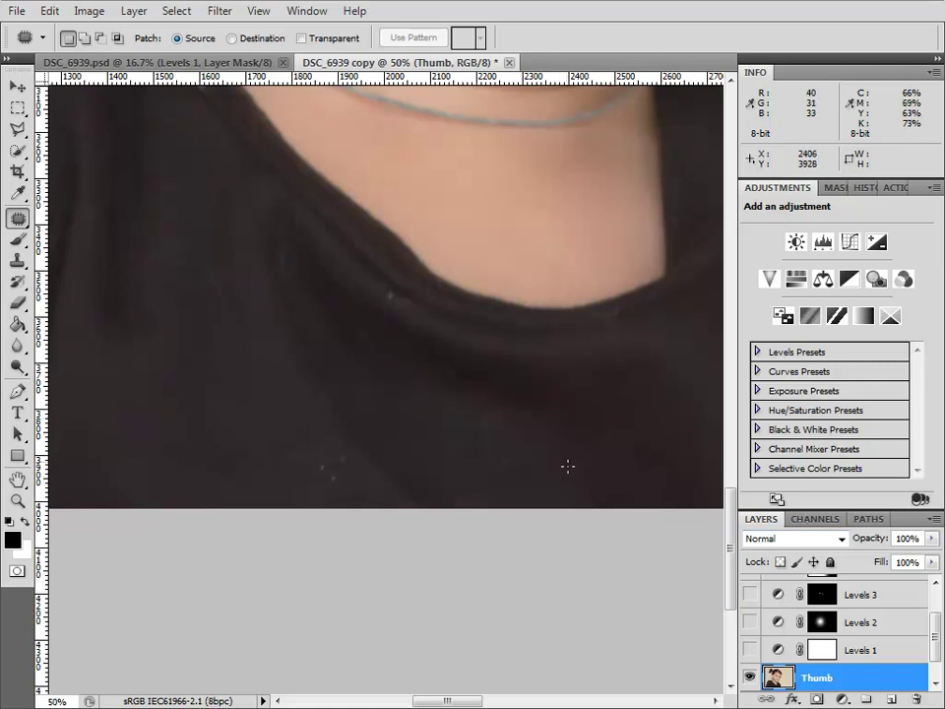
Patch the lint specks near the lower edge of the shirt with clean fabric
mouse_move(530, 434)
left_mouse_down()
mouse_move(467, 439)
mouse_move(496, 473)
mouse_move(532, 430)
left_mouse_up()
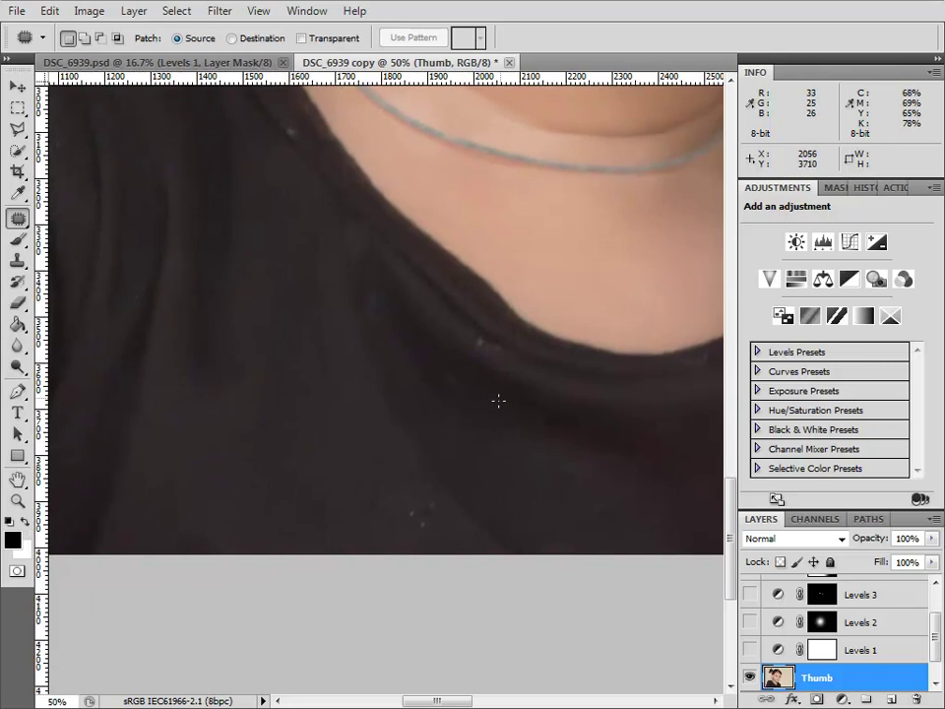
mouse_move(373, 460)
left_mouse_down()
mouse_move(500, 468)
mouse_move(605, 460)
mouse_move(368, 470)
left_mouse_up()
left_click_drag(588, 517, 325, 457)
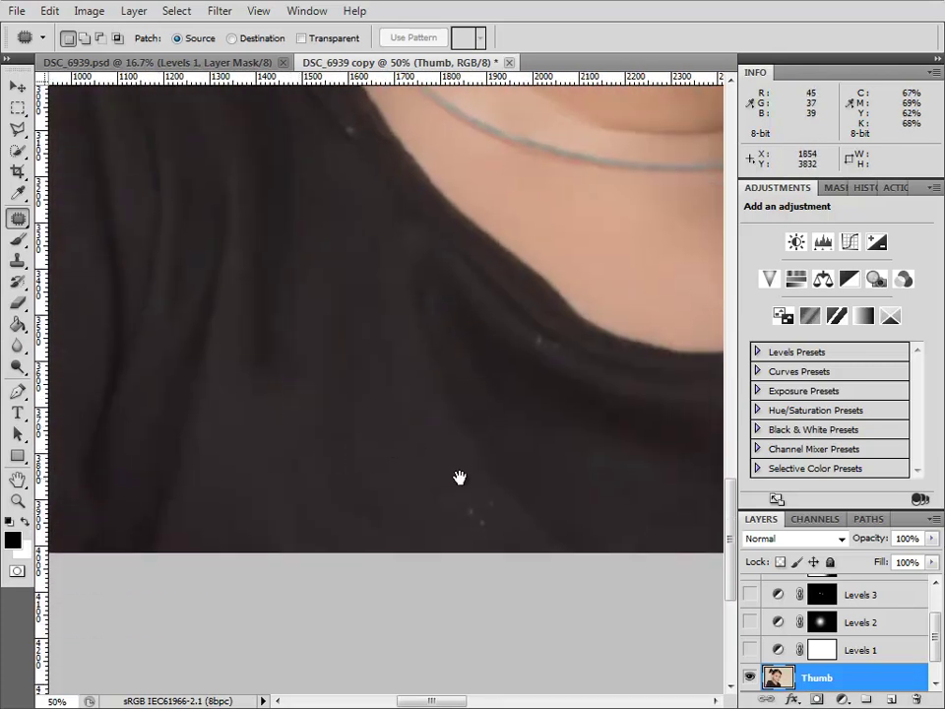
left_click_drag(466, 469, 445, 457)
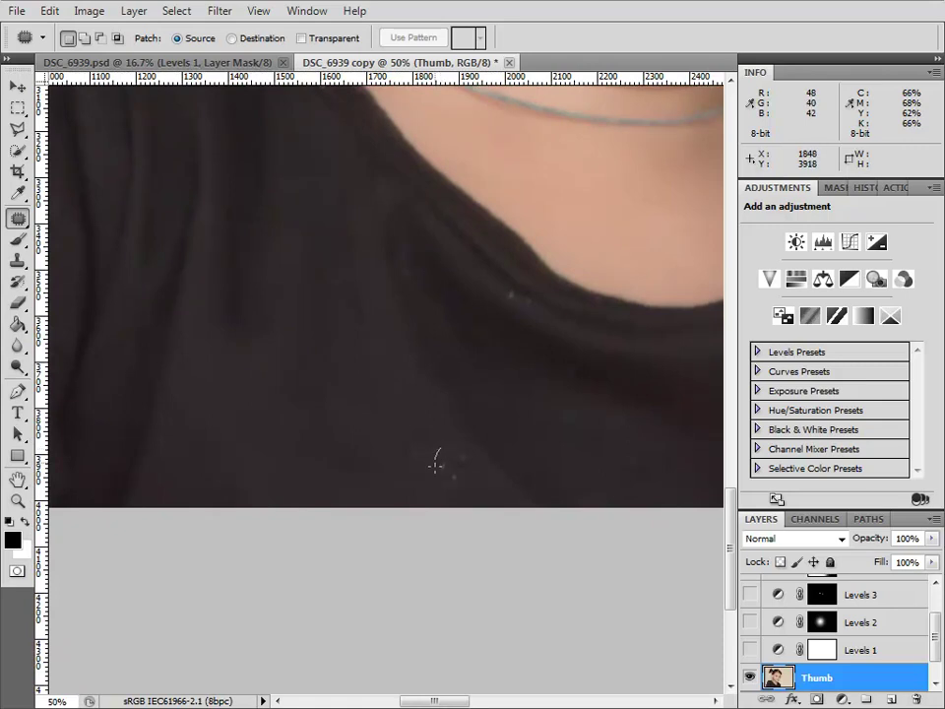
left_click_drag(474, 455, 463, 454)
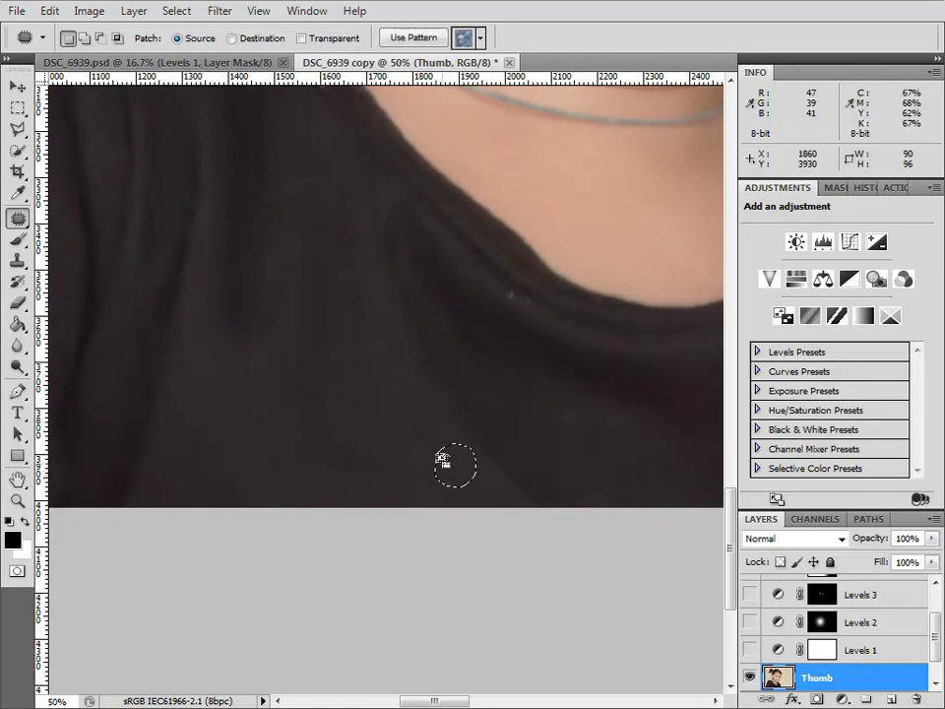
Patch the remaining blemishes near the shirt's lower edge and below the neckline with clean fabric, and clear the selection
mouse_move(409, 468)
left_mouse_down()
mouse_move(424, 457)
mouse_move(331, 443)
left_mouse_up()
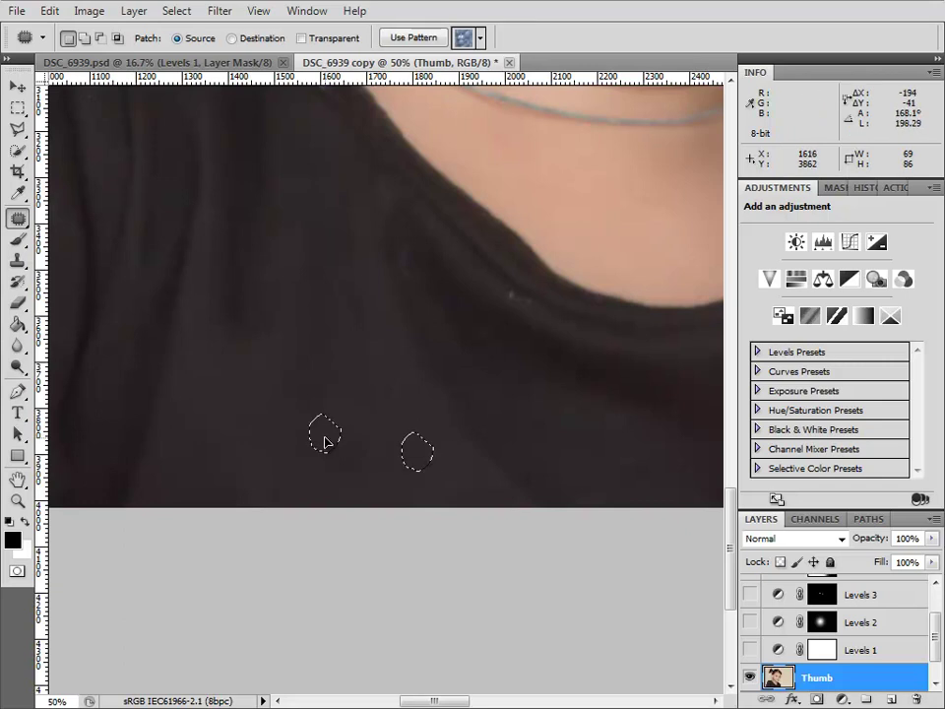
left_click_drag(370, 364, 390, 422)
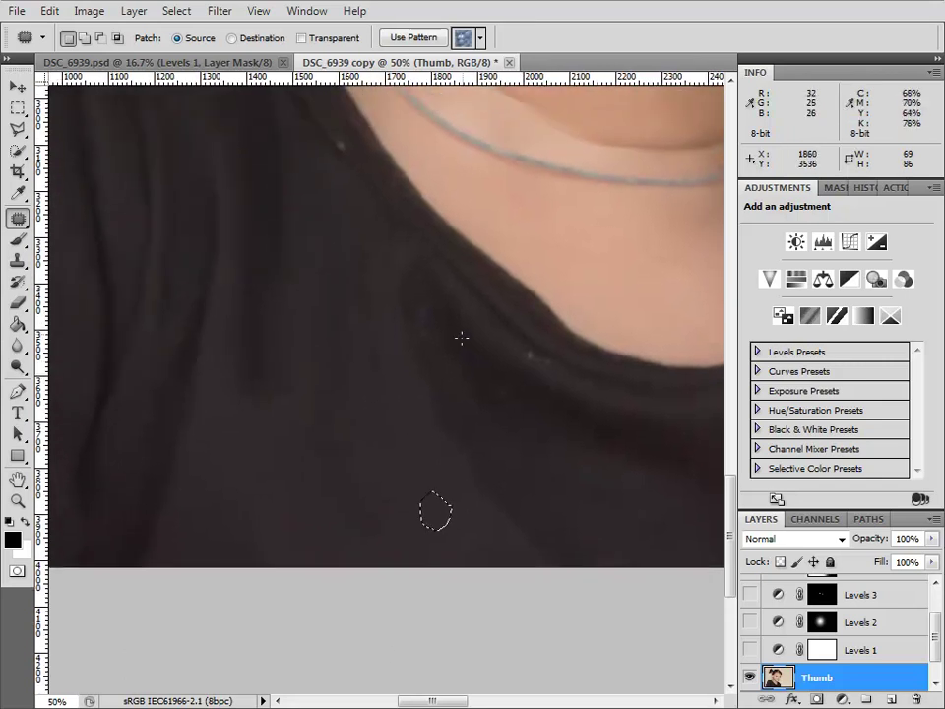
left_click_drag(415, 336, 430, 329)
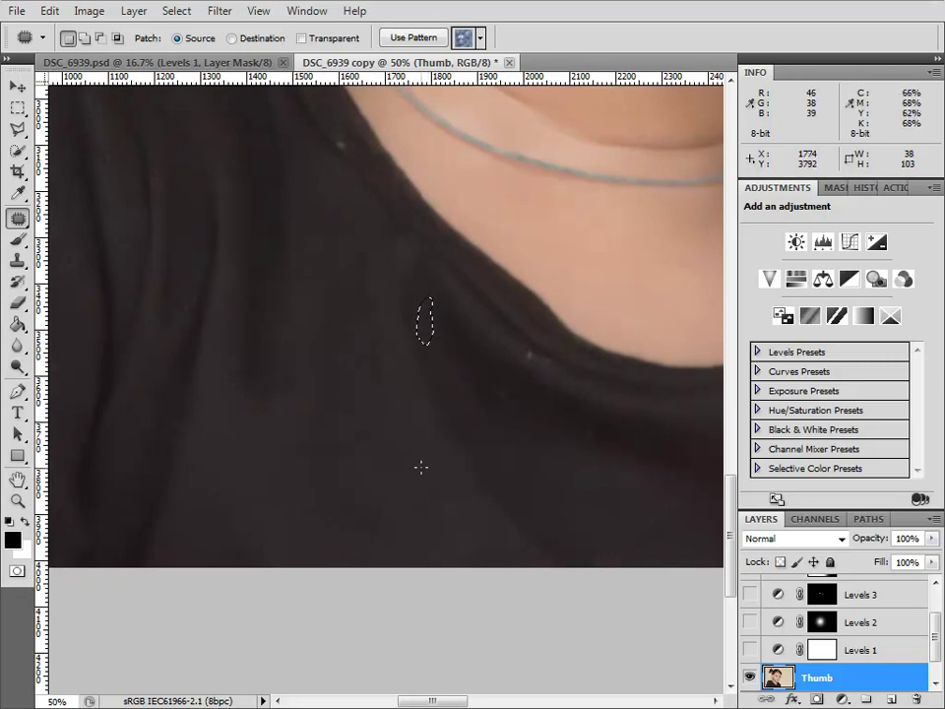
key("ctrl+d")
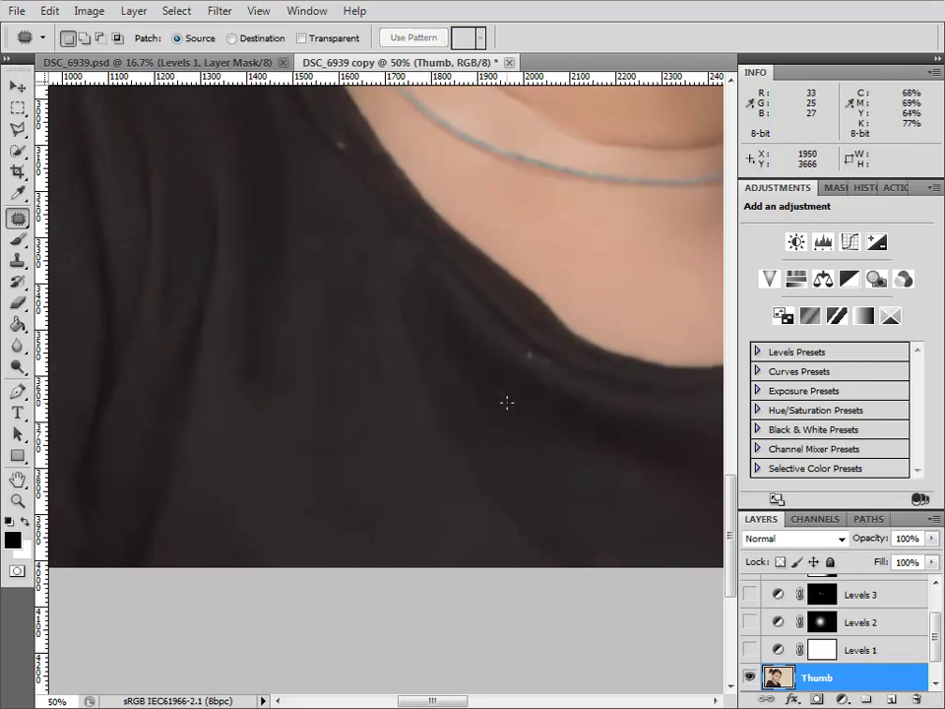
Remove the lint specks from the sleeve using the Spot Healing Brush at size 80 in Content-Aware mode
left_click_drag(270, 347, 384, 441)
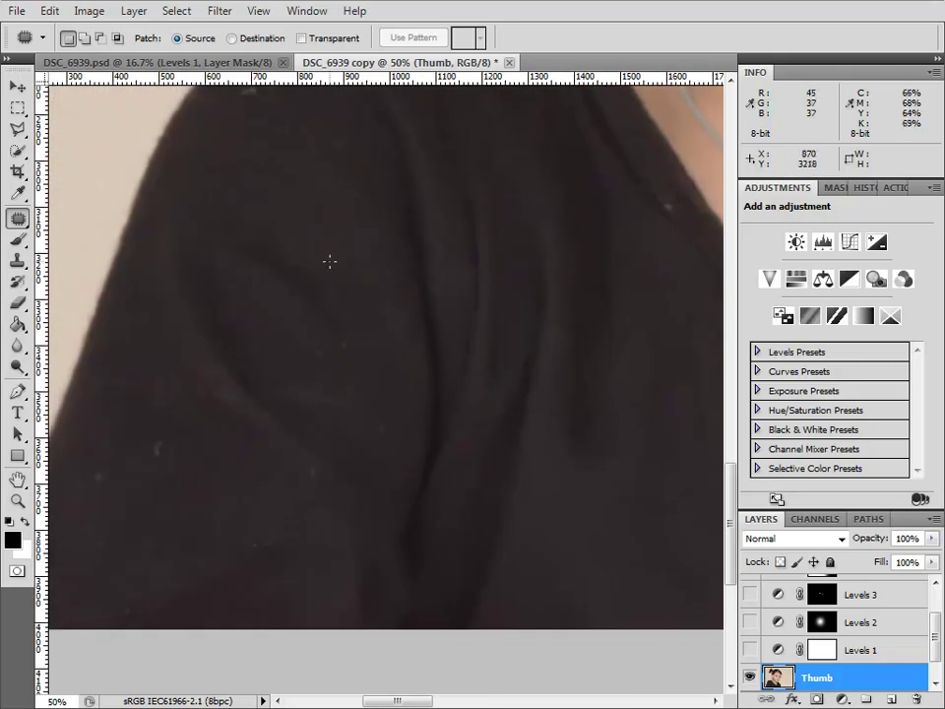
right_click(24, 223)
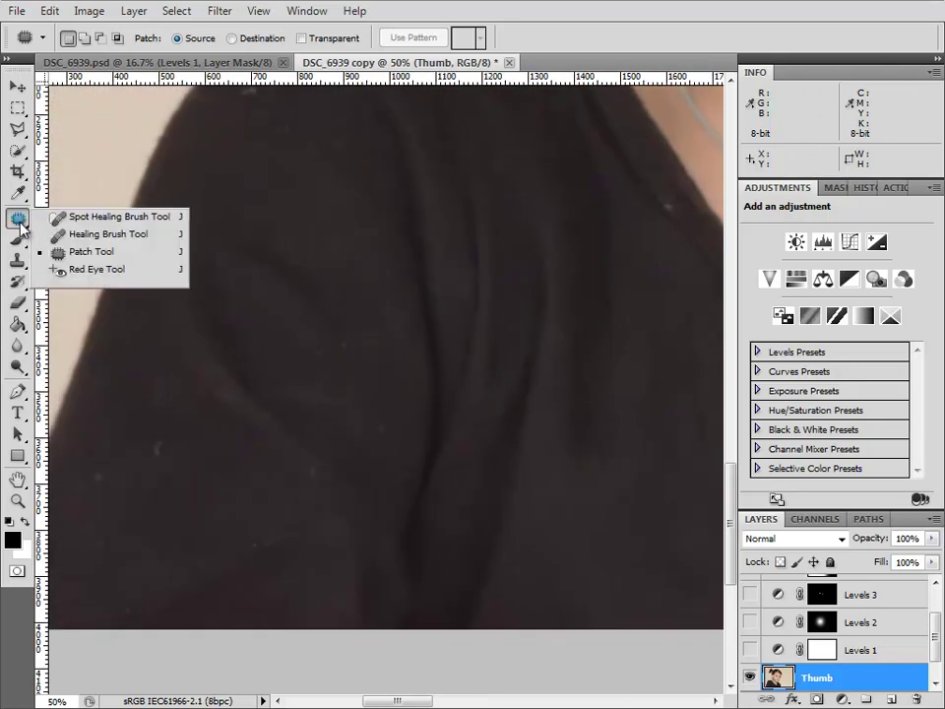
left_click(108, 216)
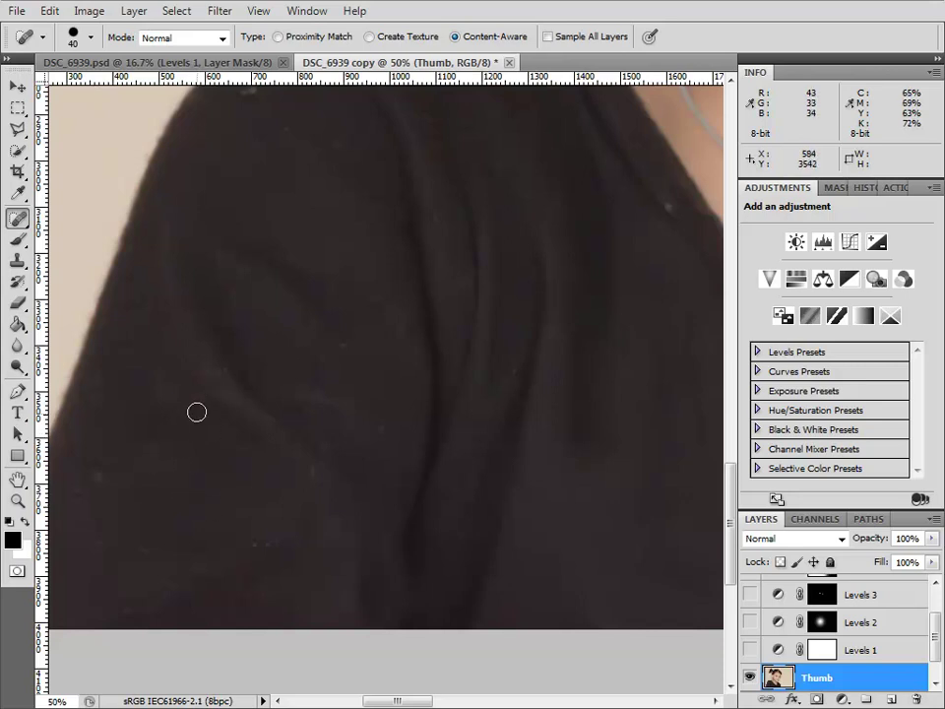
key("bracketright")
key("bracketright")
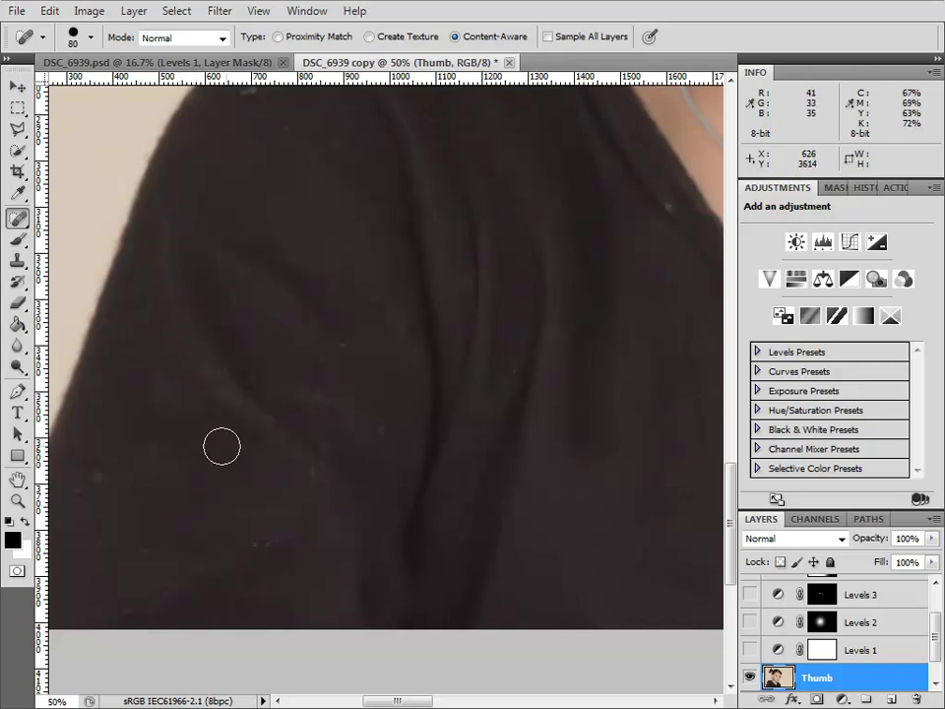
left_click_drag(250, 547, 268, 543)
left_click(98, 544)
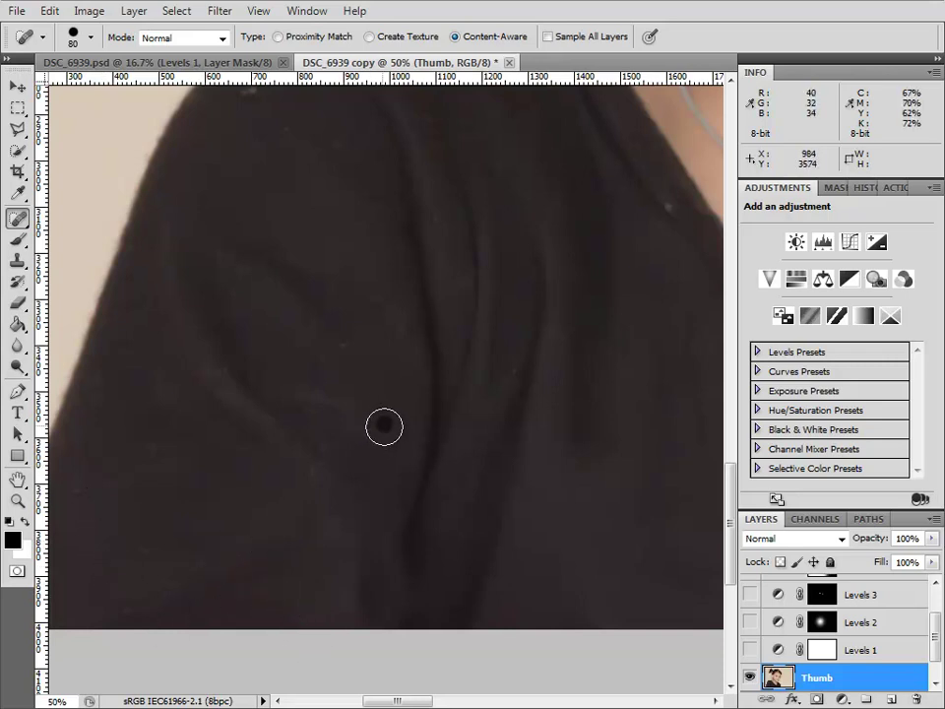
left_click(315, 477)
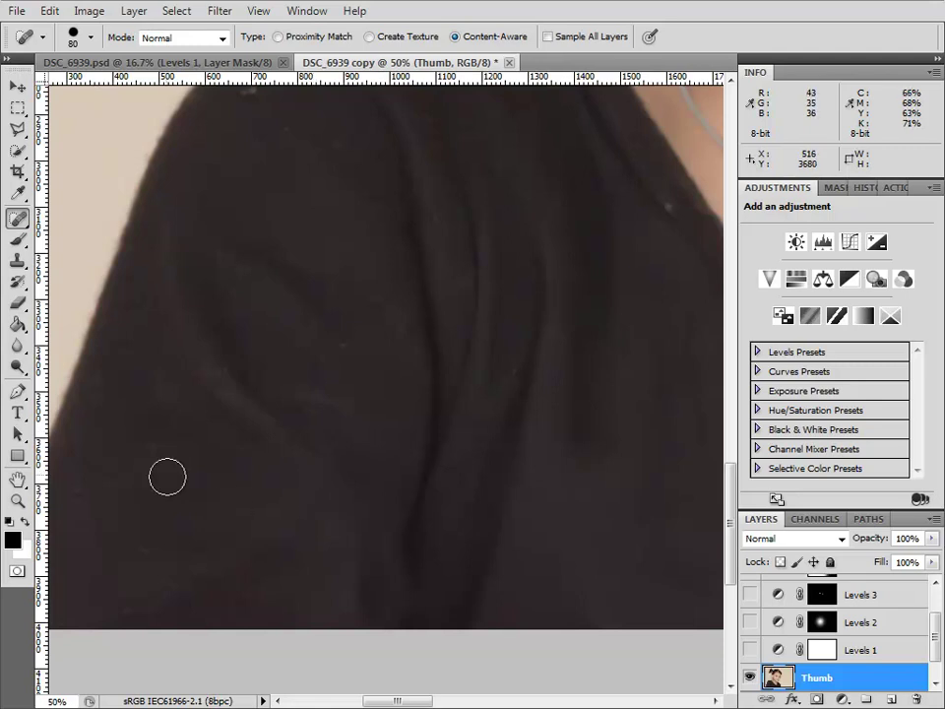
left_click(158, 445)
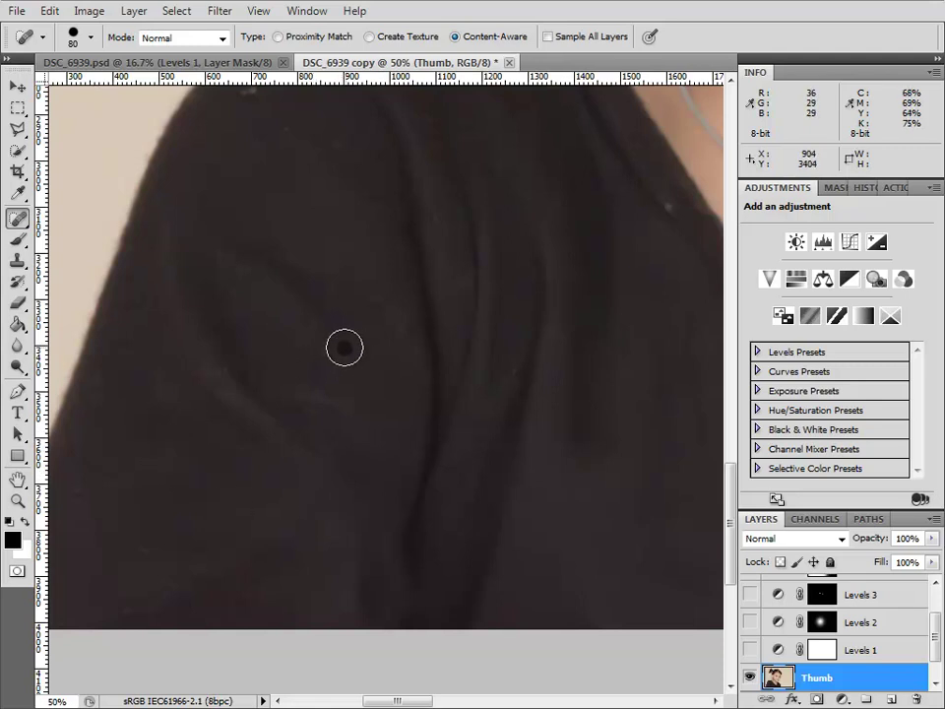
left_click(399, 322)
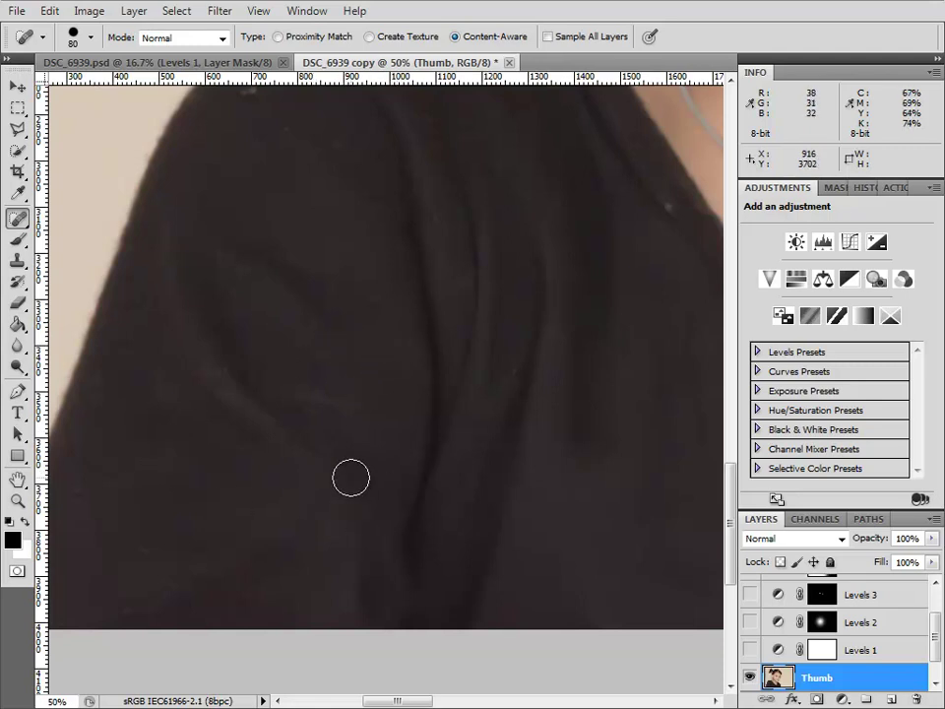
Heal the remaining specks along the outer edge and lower corner of the sleeve
left_click_drag(154, 486, 308, 426)
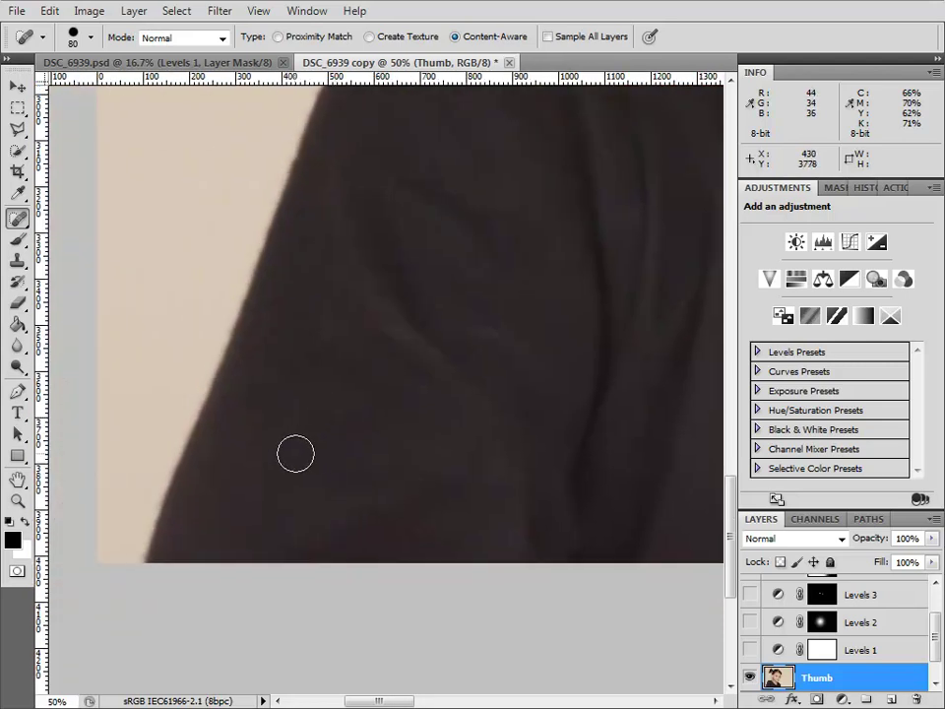
left_click(247, 422)
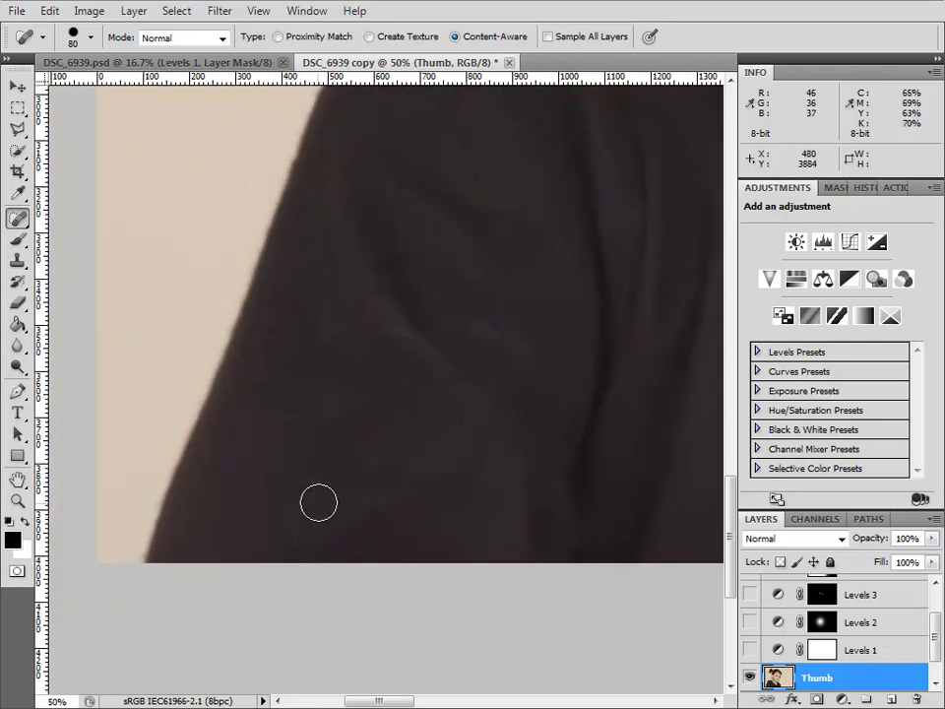
left_click(268, 311)
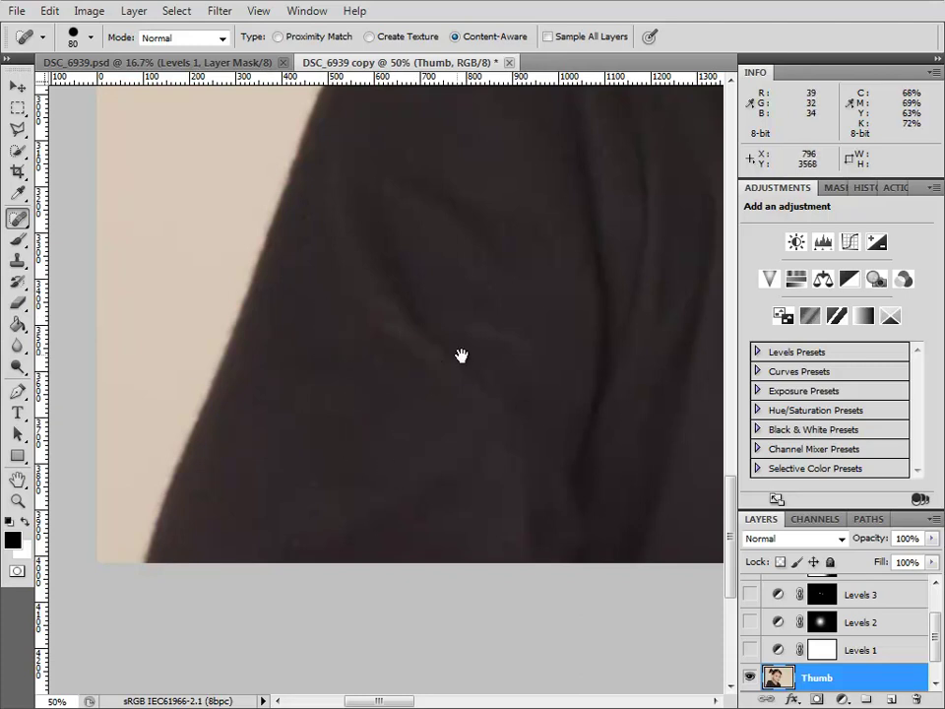
left_click(298, 541)
Heal the lint specks on the shoulder and upper sleeve of the shirt
mouse_move(415, 439)
left_mouse_down()
mouse_move(400, 436)
mouse_move(328, 523)
left_mouse_up()
left_click_drag(225, 400, 394, 411)
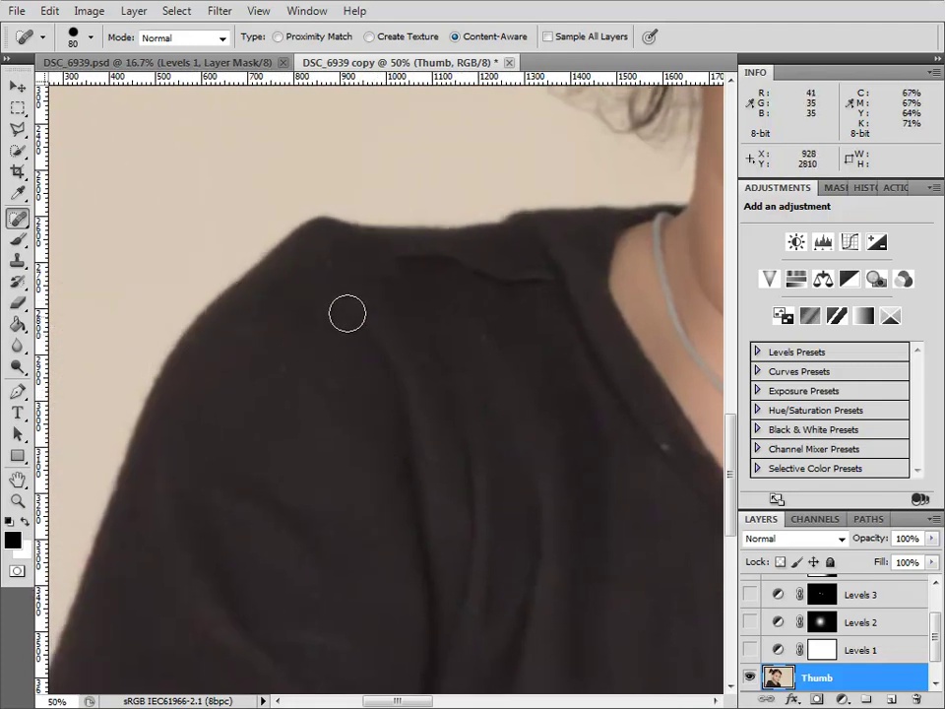
left_click(238, 298)
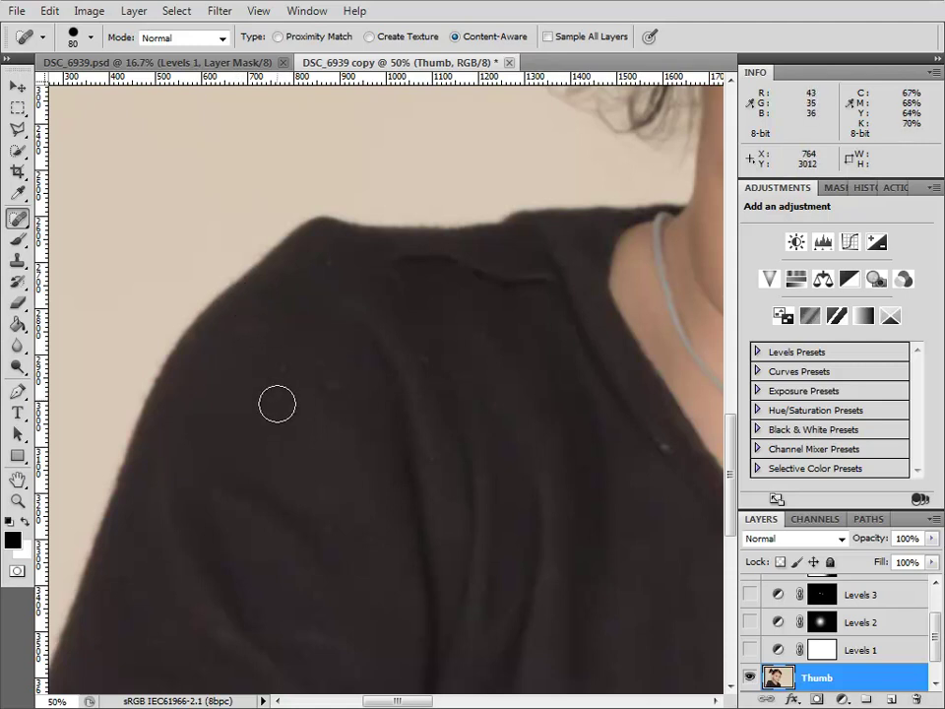
left_click(327, 263)
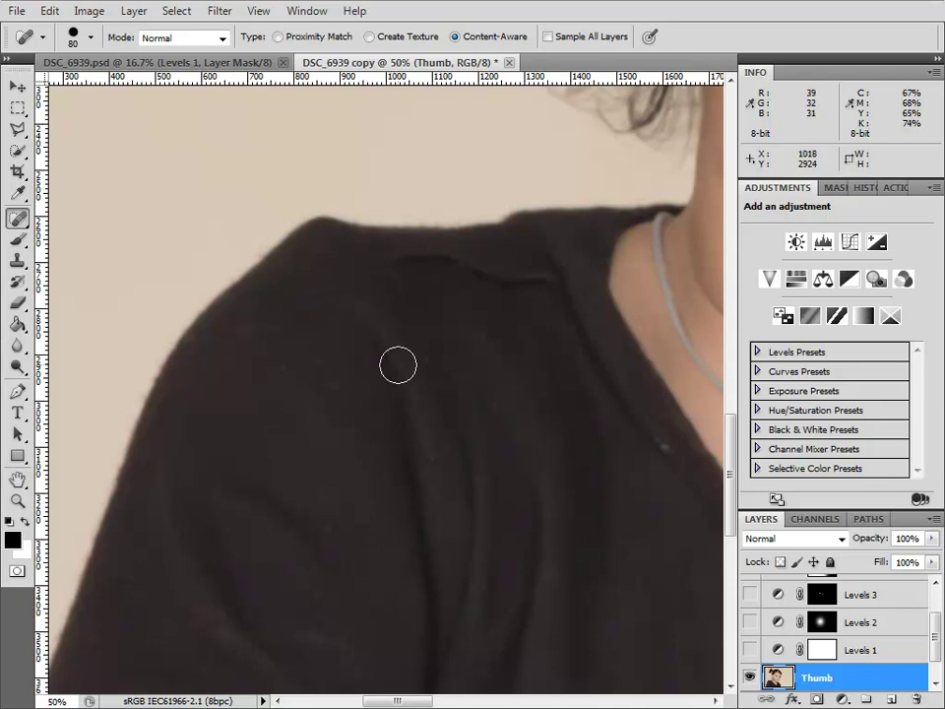
Heal the lint specks along the shirt's neckline and the fabric just below it
left_click_drag(458, 430, 281, 393)
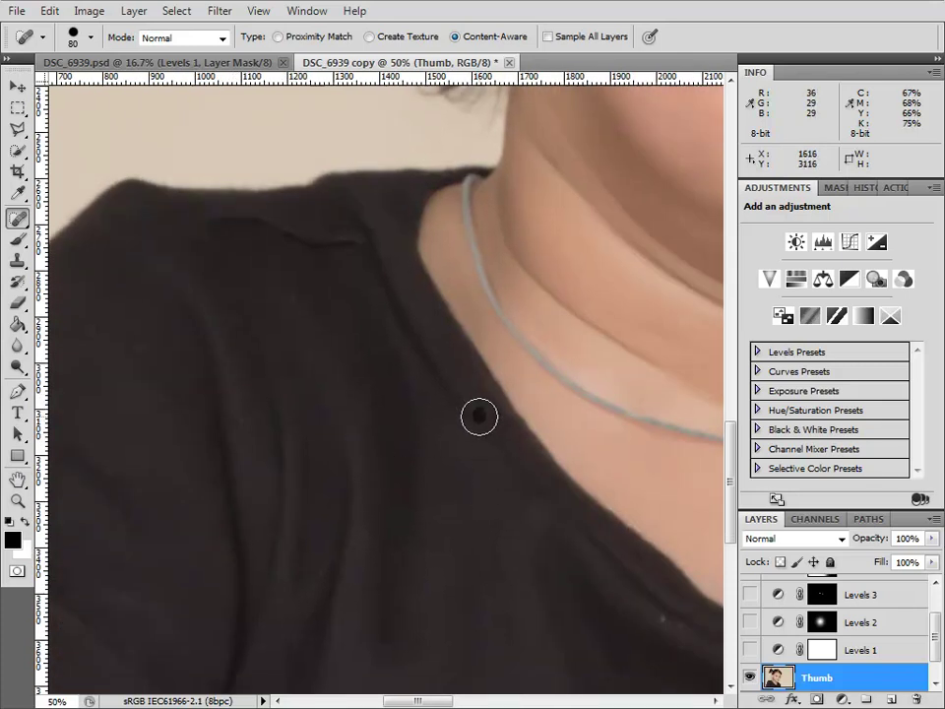
left_click_drag(478, 580, 427, 532)
left_click(498, 503)
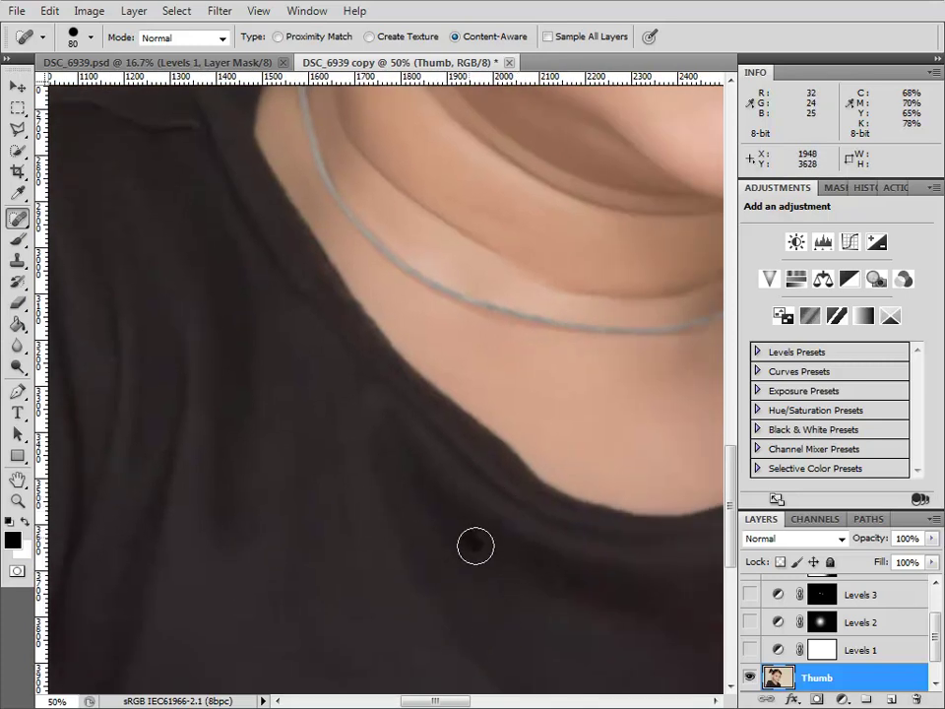
left_click_drag(479, 554, 400, 496)
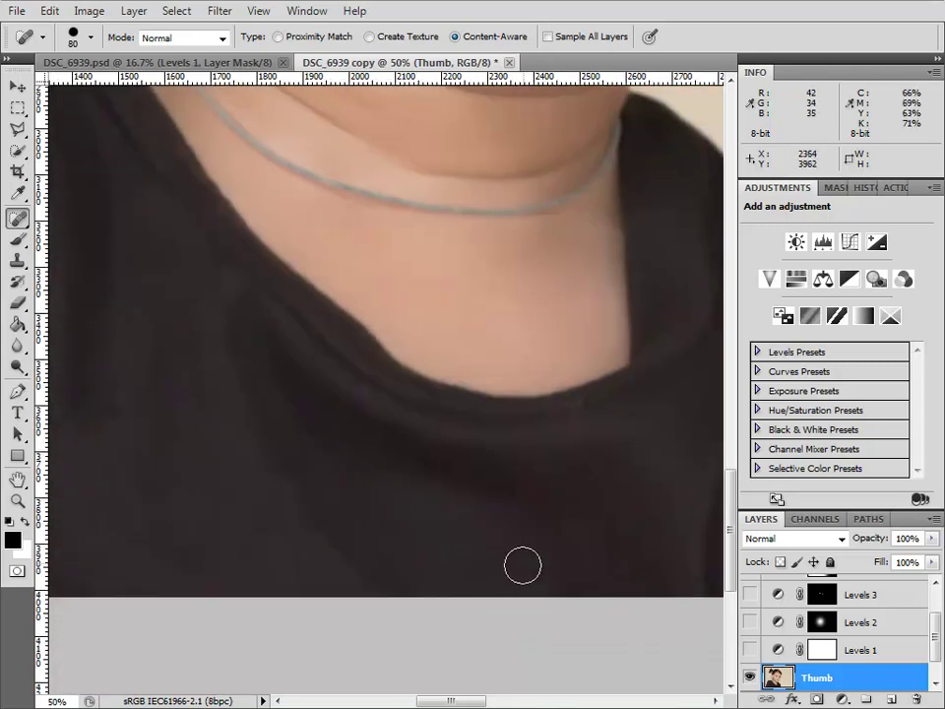
mouse_move(363, 316)
left_mouse_down()
mouse_move(426, 473)
mouse_move(498, 477)
left_mouse_up()
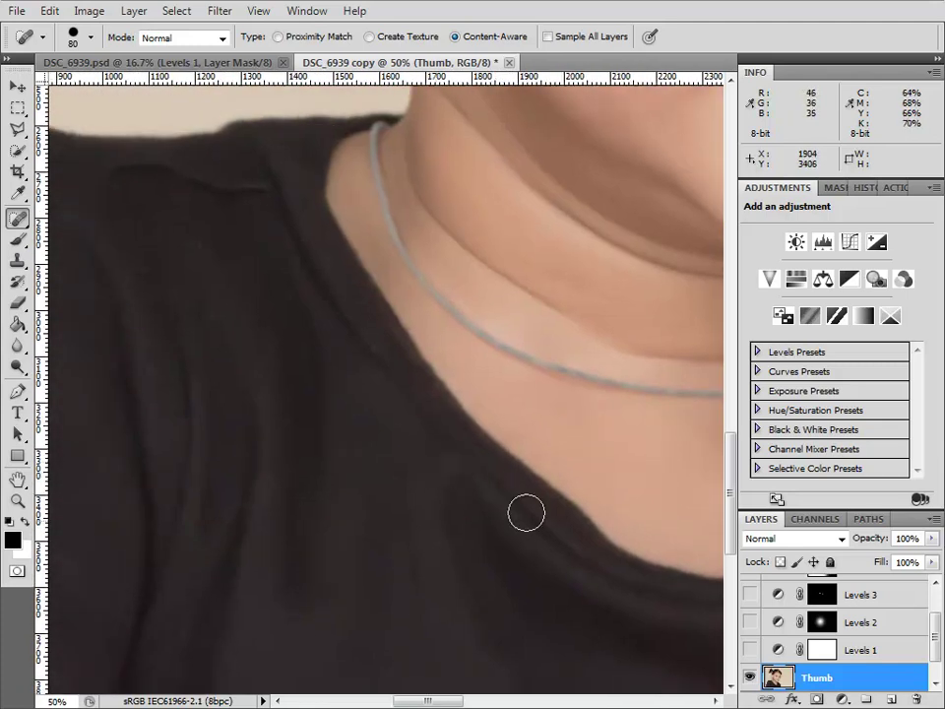
Compare the shirt with and without the Thumb layer's retouching by toggling that layer's visibility
key("ctrl+minus")
key("ctrl+minus")
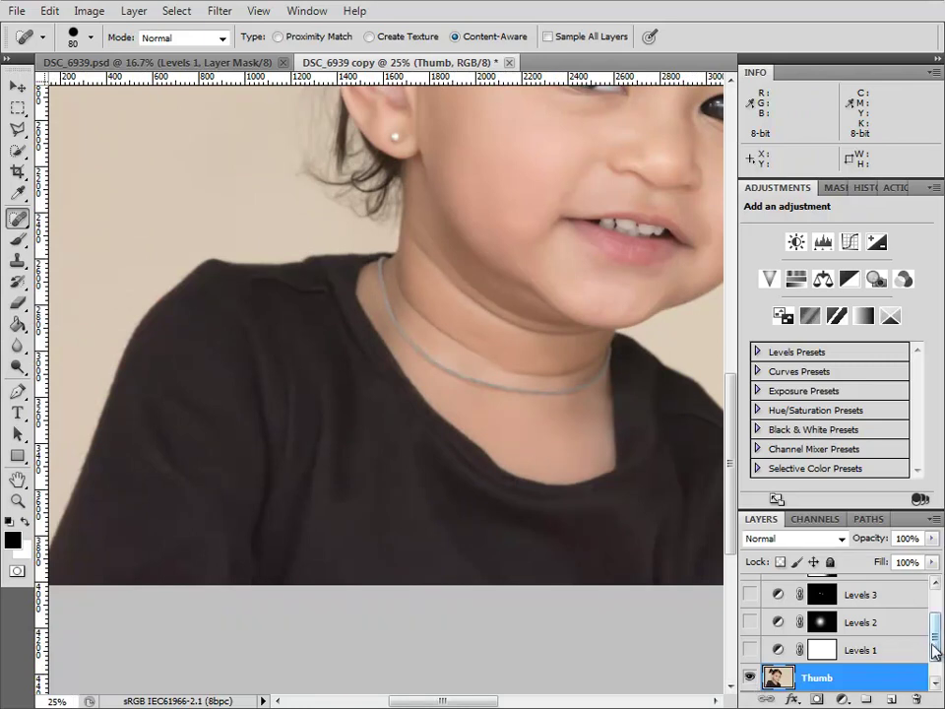
scroll(904, 678, "down", 1)
left_click(749, 650)
left_click(749, 649)
left_click(749, 650)
left_click(749, 650)
left_click(749, 650)
left_click(750, 650)
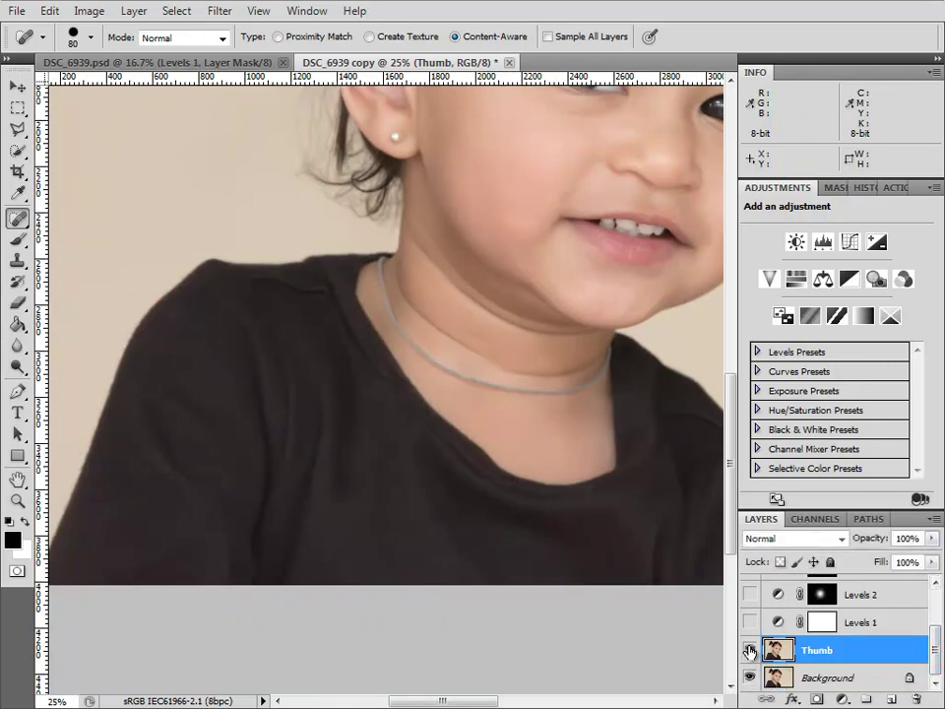
left_click(750, 650)
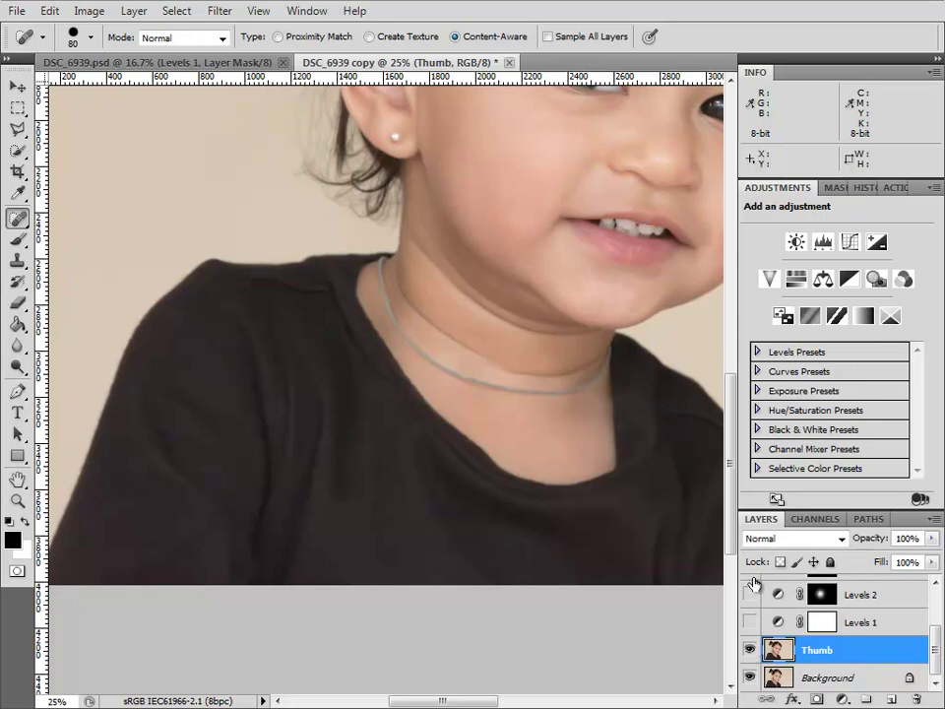
left_click_drag(557, 415, 479, 440)
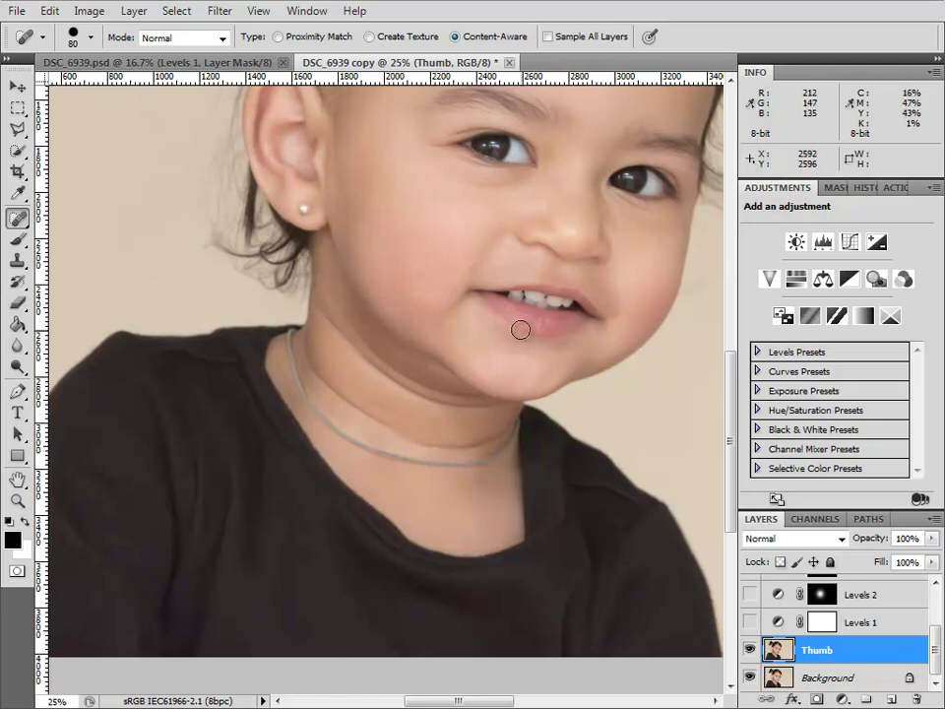
left_click_drag(510, 359, 510, 401)
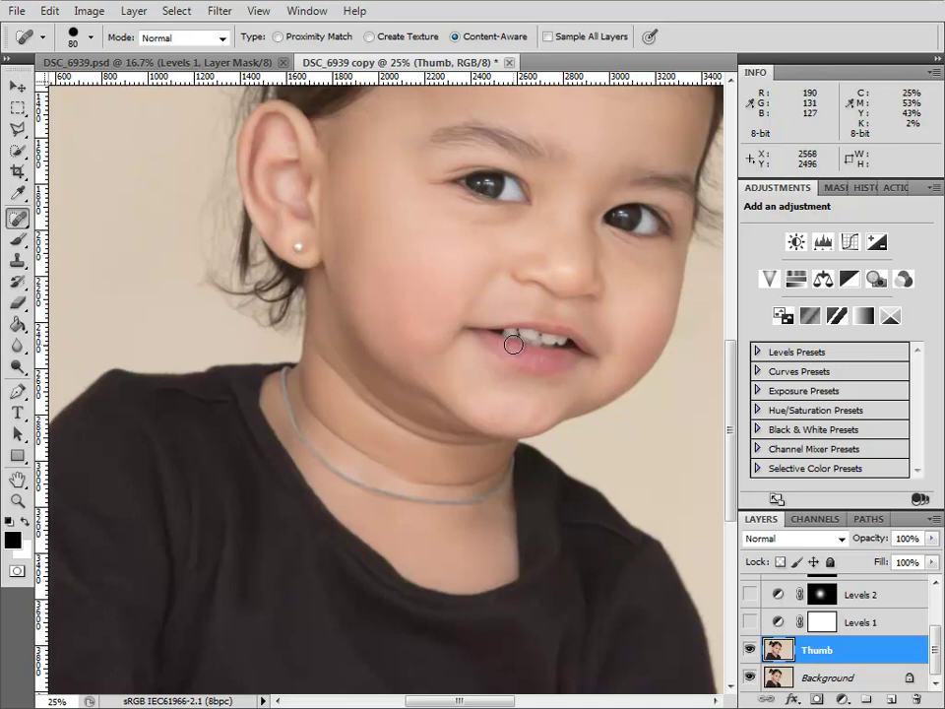
mouse_move(394, 486)
left_mouse_down()
mouse_move(458, 452)
mouse_move(432, 469)
mouse_move(404, 447)
mouse_move(389, 529)
mouse_move(449, 400)
left_mouse_up()
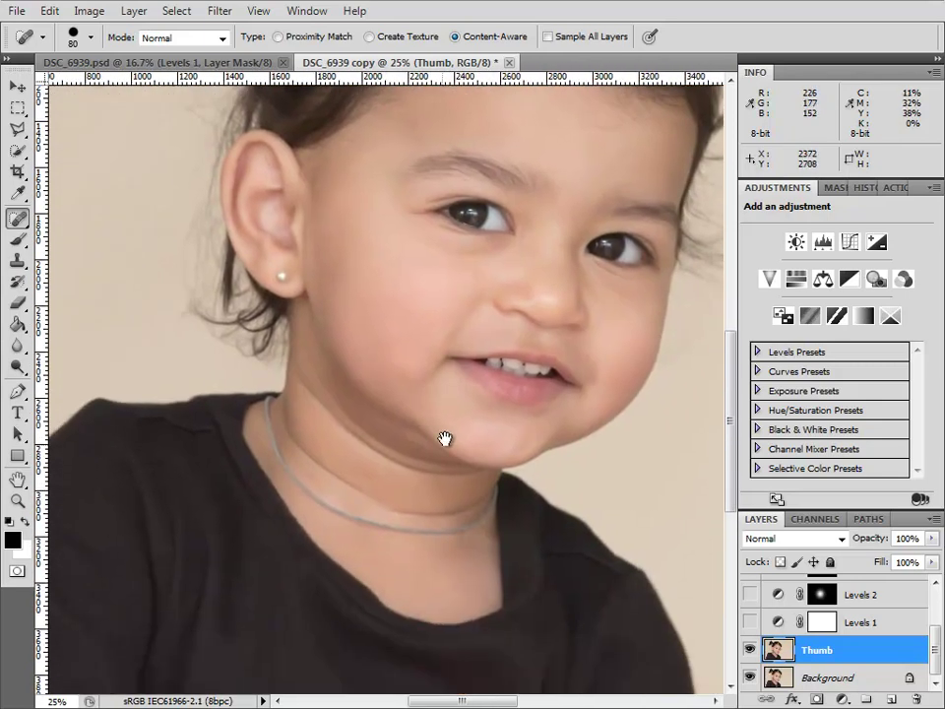
left_click_drag(424, 502, 455, 495)
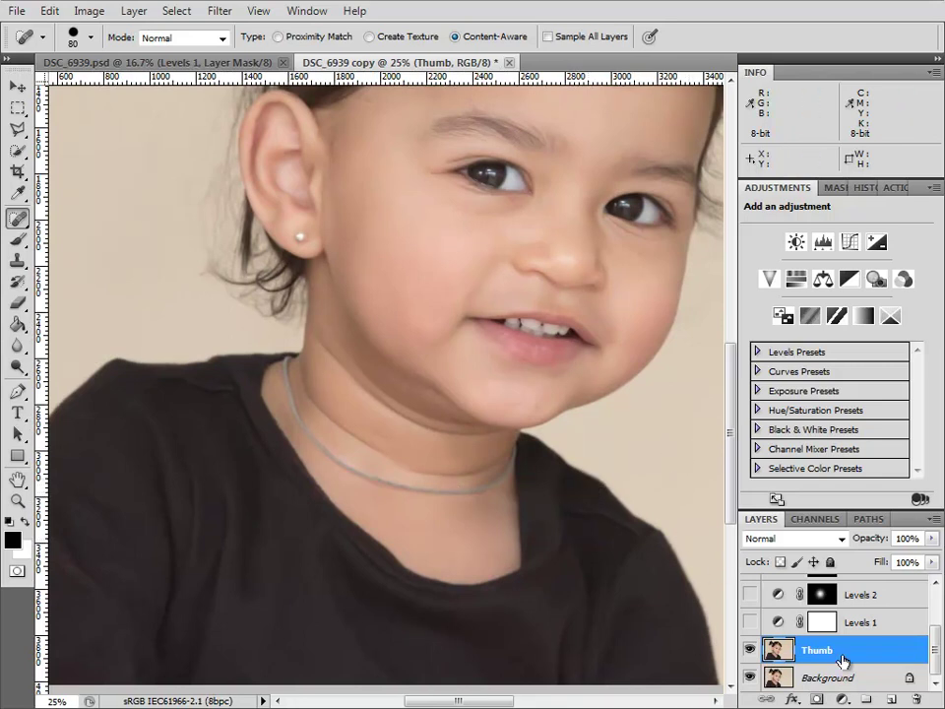
Duplicate the Thumb layer and rename the copy as neck
key("ctrl+j")
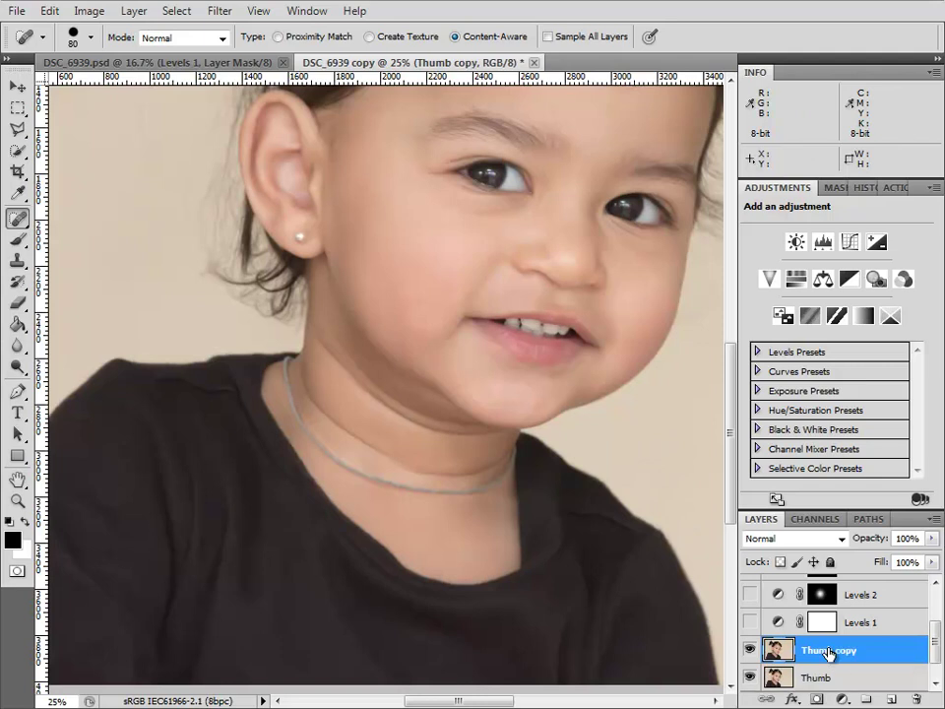
double_click(818, 655)
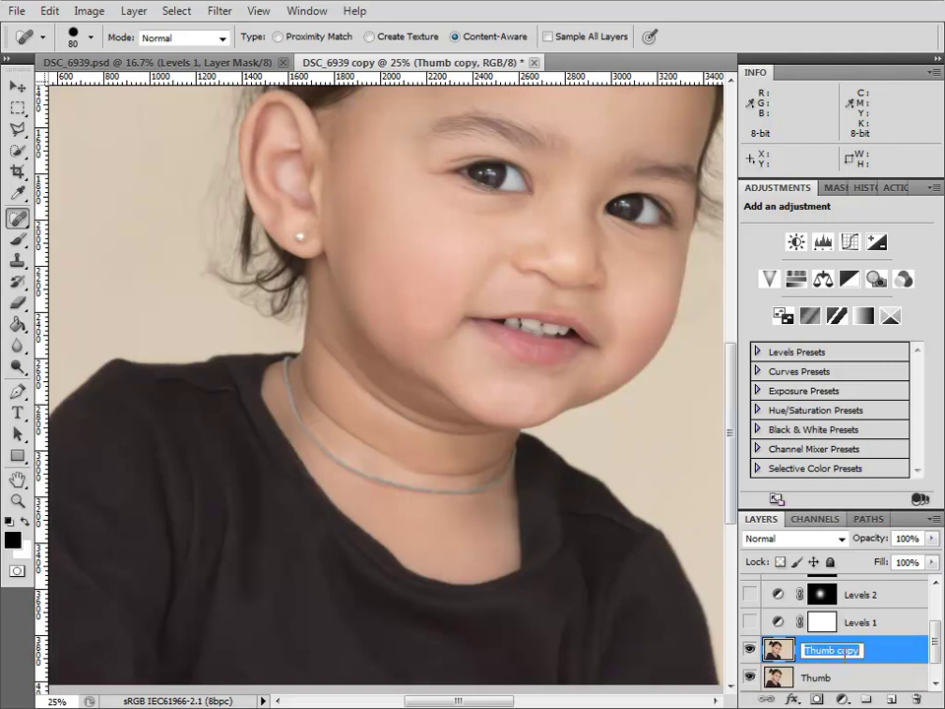
type("neck")
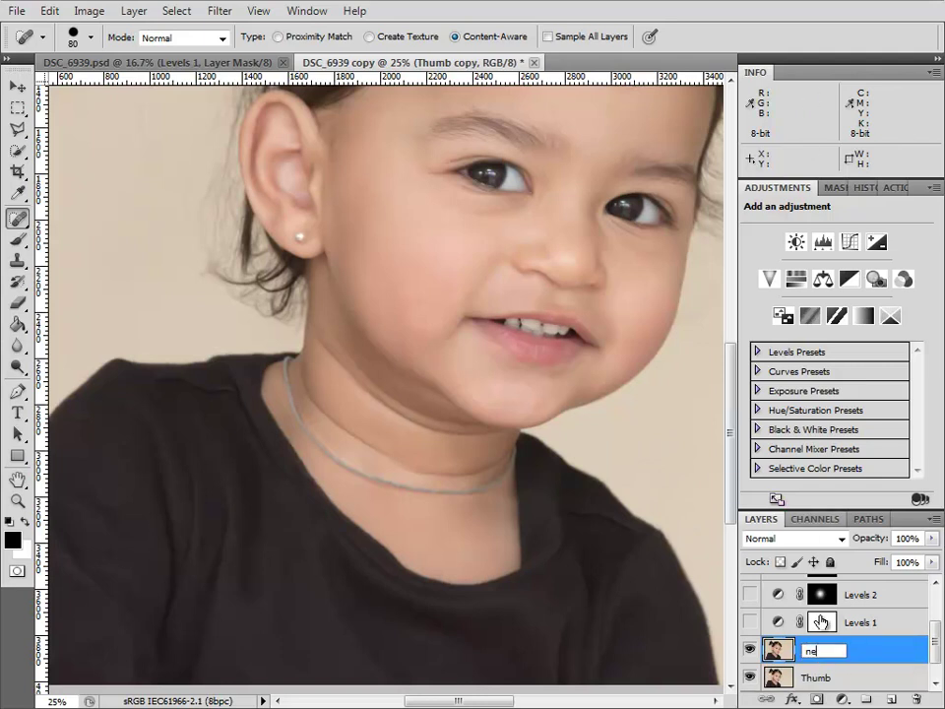
key("Return")
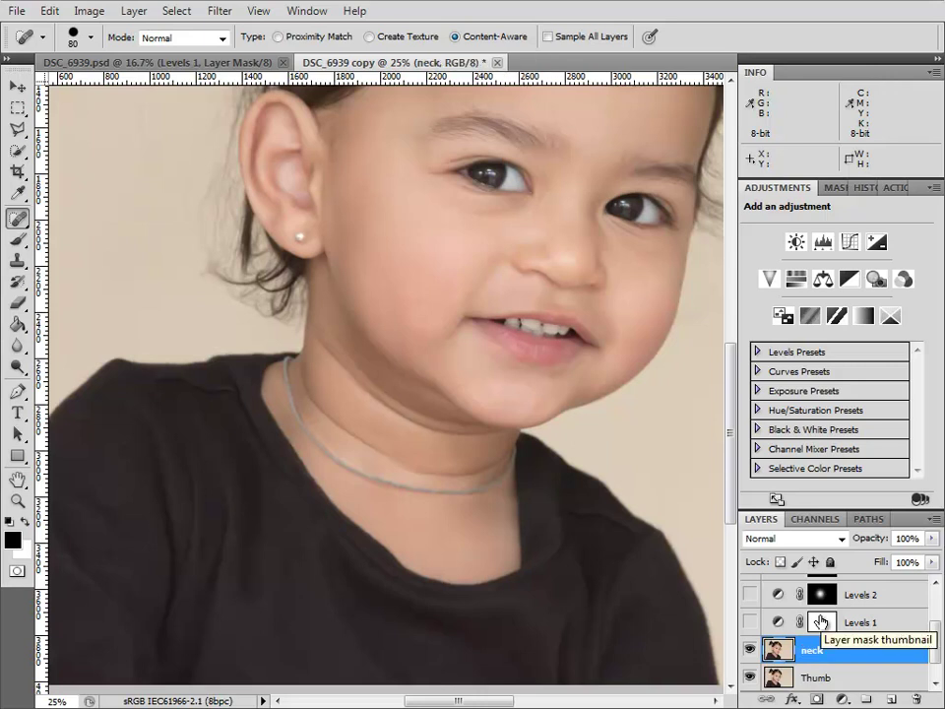
Use the Patch tool to replace the shoulder-side section of the lower neck crease with smooth skin
key("ctrl+plus")
key("ctrl+plus")
left_click_drag(359, 432, 474, 443)
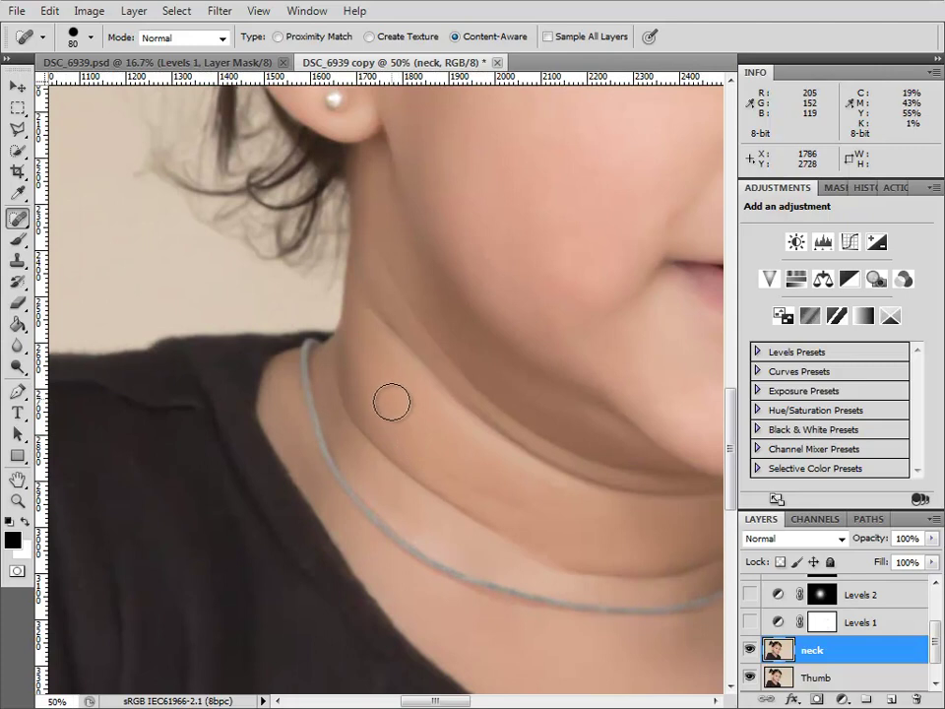
right_click(17, 218)
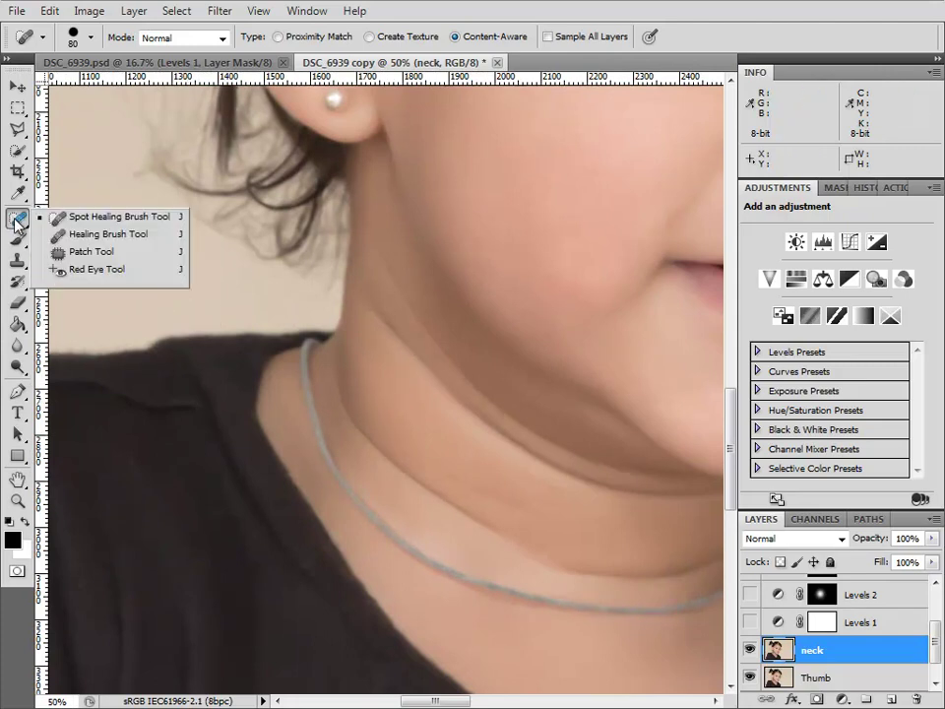
left_click(59, 253)
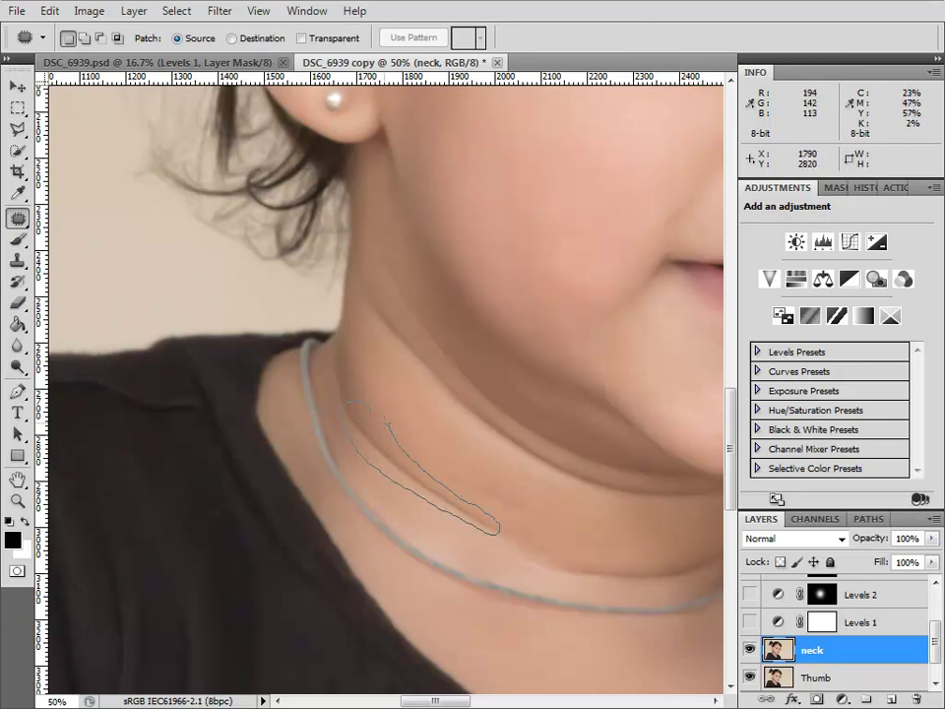
left_click_drag(389, 425, 353, 405)
mouse_move(447, 461)
left_mouse_down()
mouse_move(363, 299)
mouse_move(327, 310)
mouse_move(354, 272)
mouse_move(356, 279)
left_mouse_up()
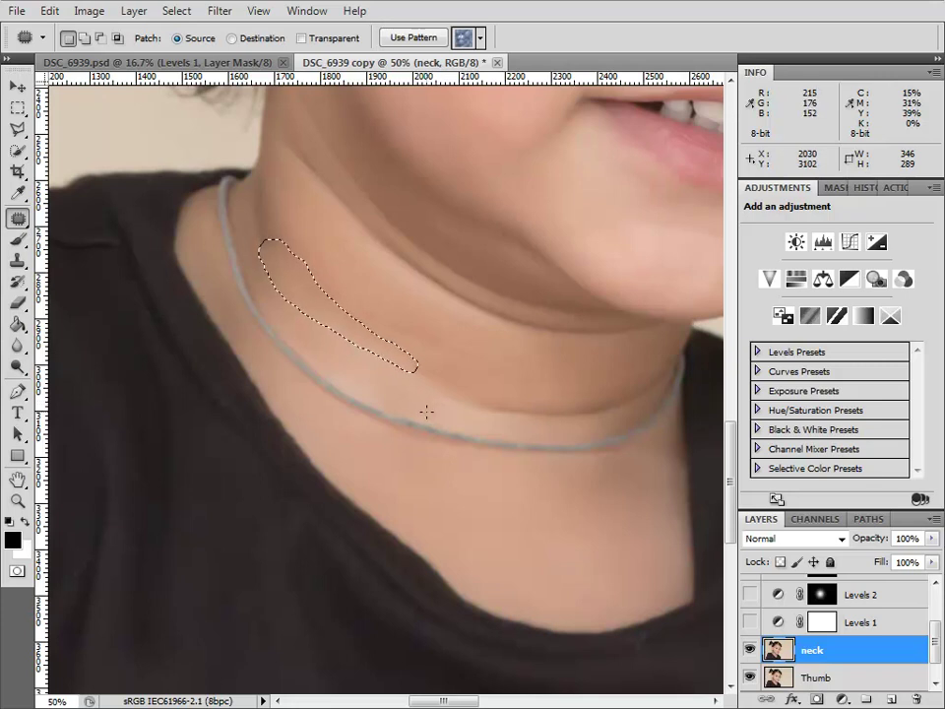
key("ctrl+d")
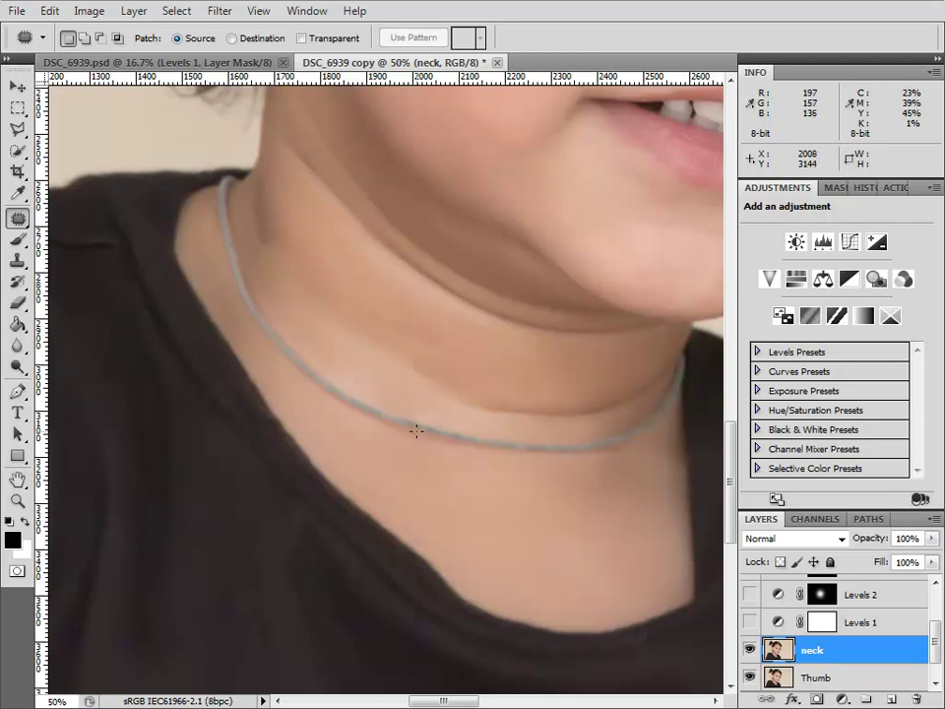
Patch the dark remnant of the crease where it ends beside the necklace near the shoulder
left_click_drag(350, 336, 420, 452)
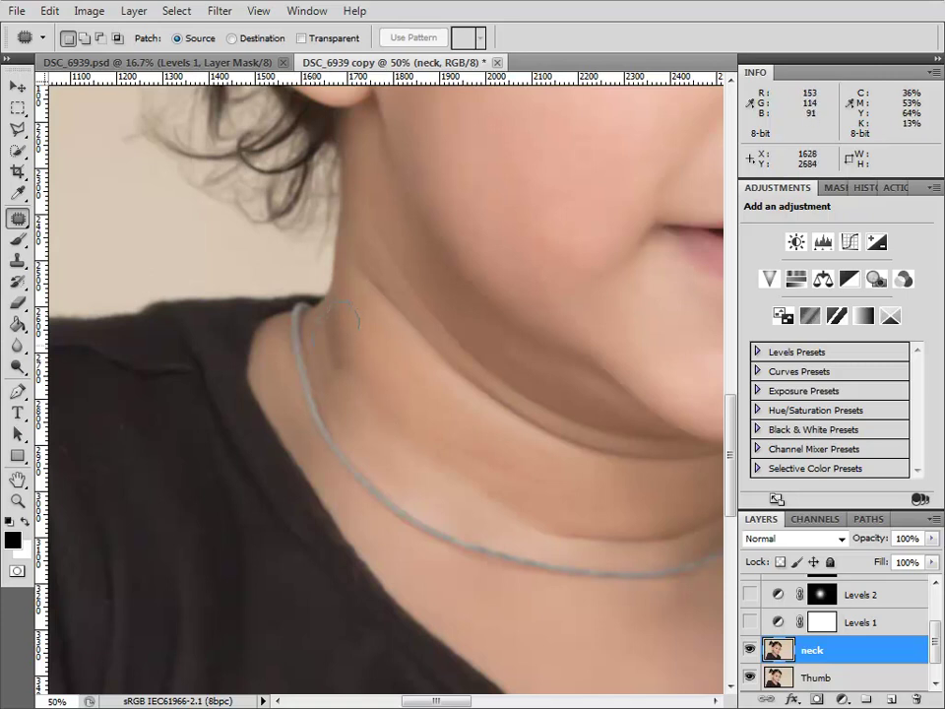
left_click_drag(366, 372, 325, 379)
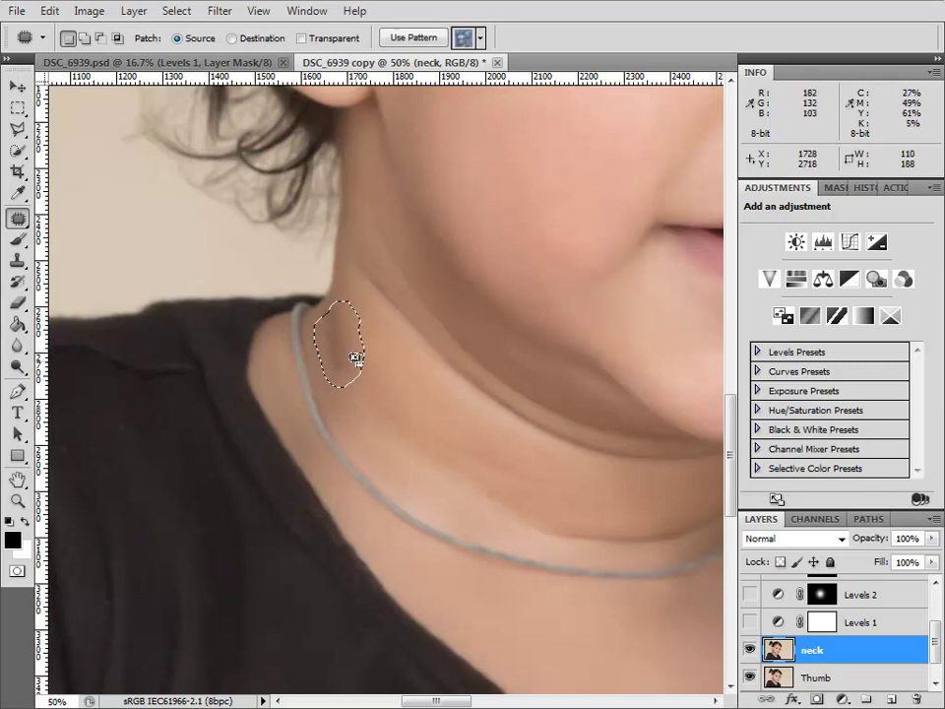
scroll(371, 353, "down", 3)
scroll(315, 296, "right", 2)
left_click_drag(255, 242, 472, 514)
key("ctrl+d")
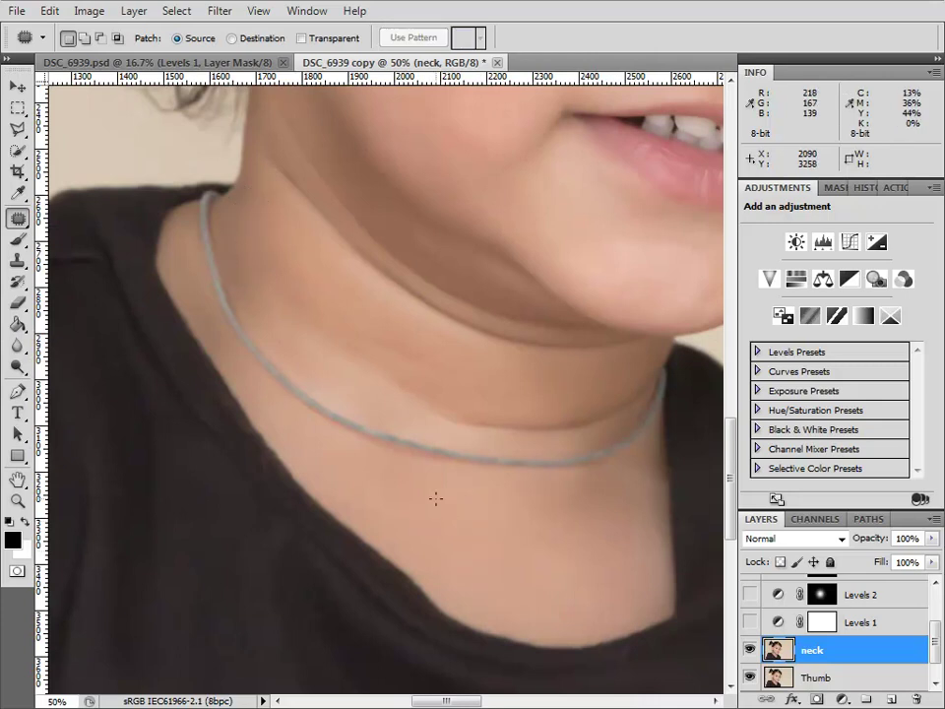
Patch the narrow shadow strip alongside the necklace and the uneven skin at the middle of the neck
scroll(440, 504, "up", 1)
left_click_drag(364, 423, 447, 502)
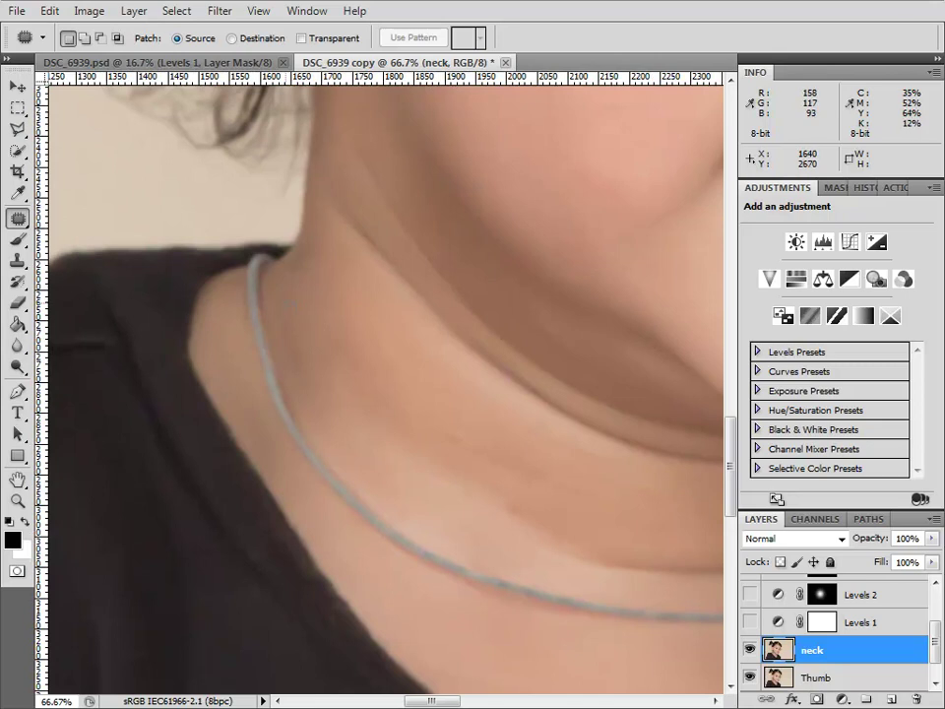
mouse_move(303, 392)
left_mouse_down()
mouse_move(291, 303)
mouse_move(363, 447)
mouse_move(482, 622)
mouse_move(474, 636)
left_mouse_up()
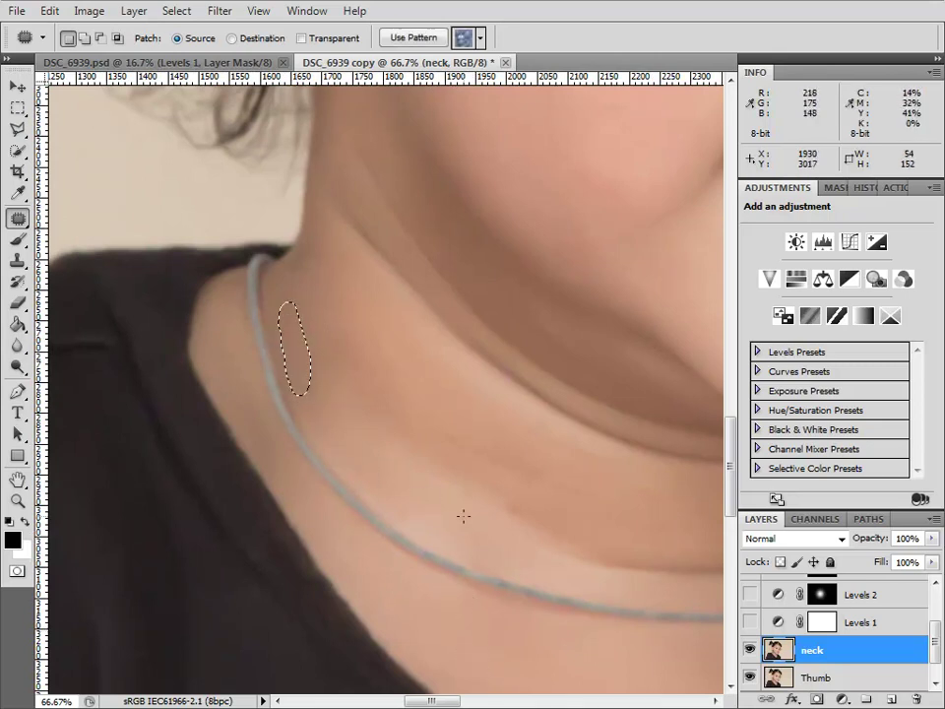
key("ctrl+d")
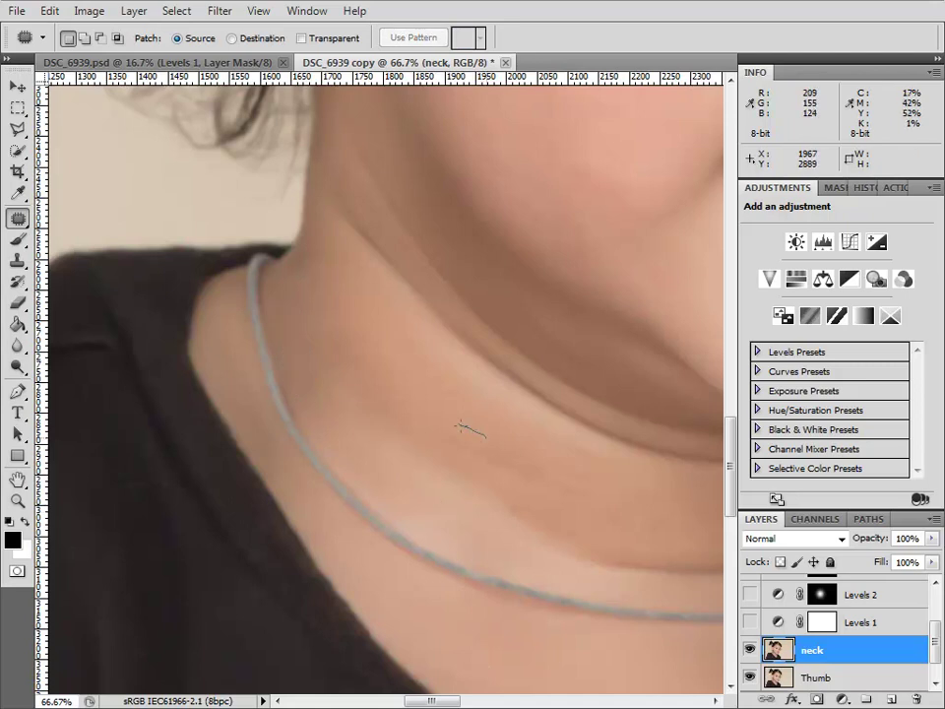
mouse_move(476, 475)
left_mouse_down()
mouse_move(524, 469)
mouse_move(482, 580)
mouse_move(481, 609)
left_mouse_up()
key("ctrl+d")
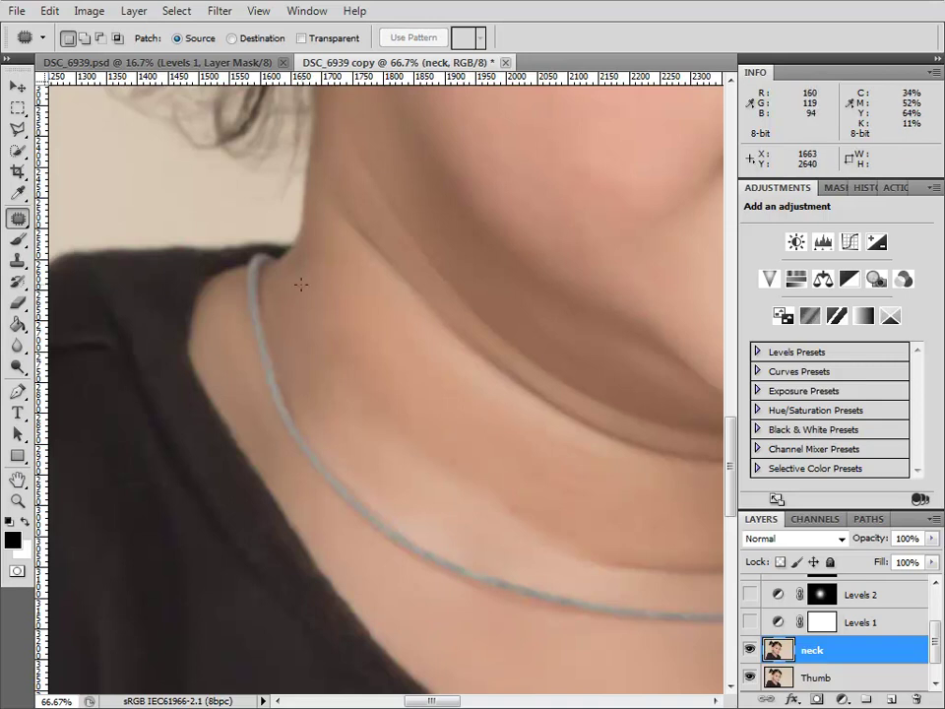
Patch the uneven skin on the side of the neck and the next section of the lower neck crease
scroll(378, 418, "down", 3)
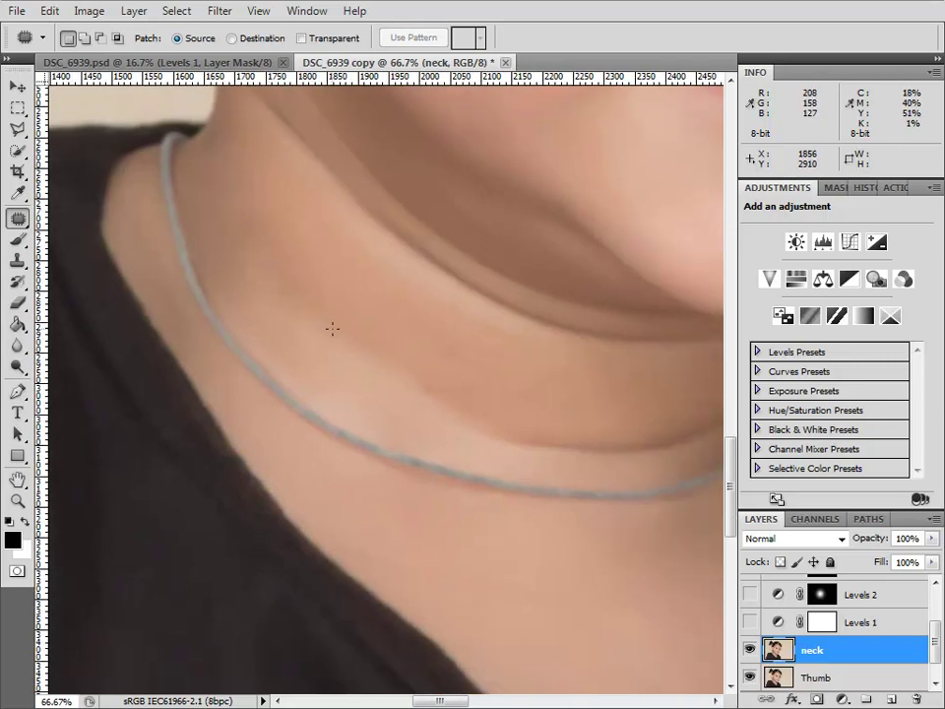
mouse_move(294, 298)
left_mouse_down()
mouse_move(284, 334)
mouse_move(353, 386)
mouse_move(396, 380)
mouse_move(455, 535)
left_mouse_up()
key("ctrl+d")
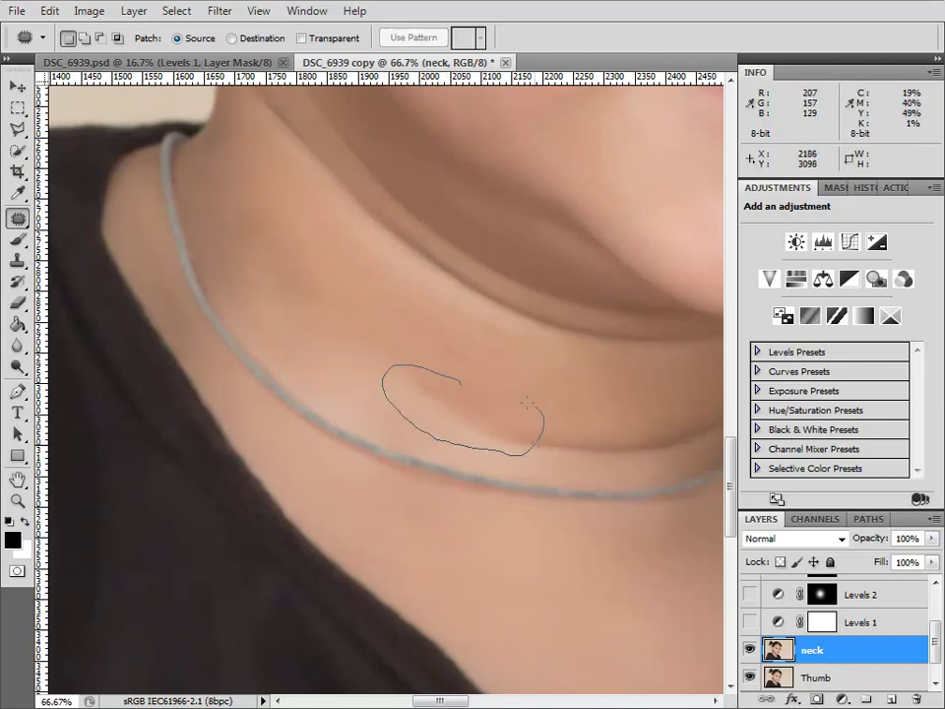
left_click_drag(543, 421, 540, 417)
mouse_move(462, 413)
left_mouse_down()
mouse_move(506, 591)
mouse_move(491, 589)
left_mouse_up()
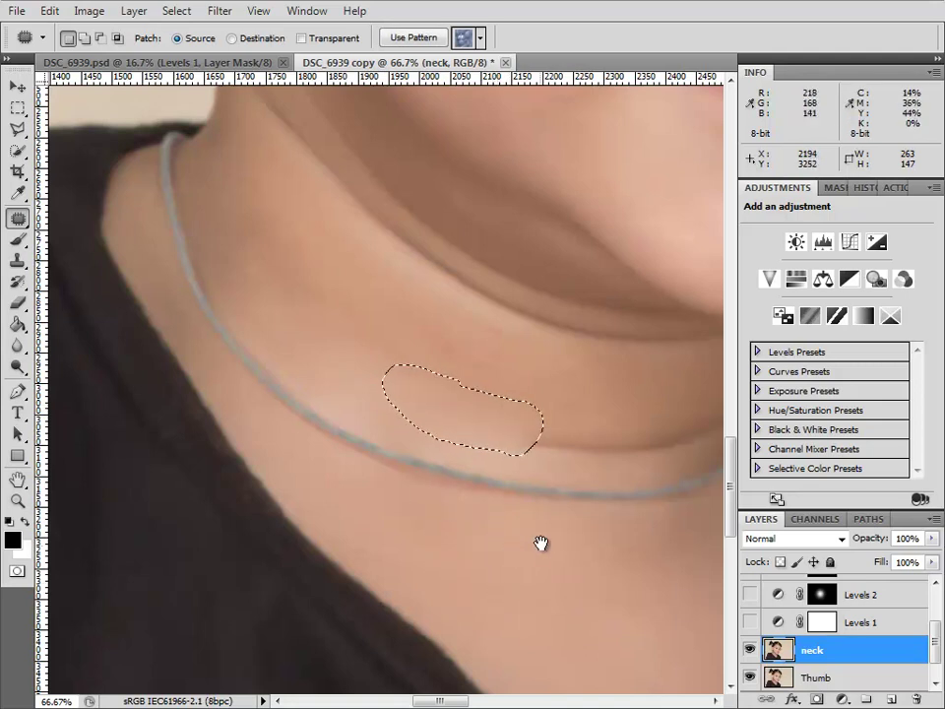
left_click_drag(536, 538, 437, 499)
key("ctrl+d")
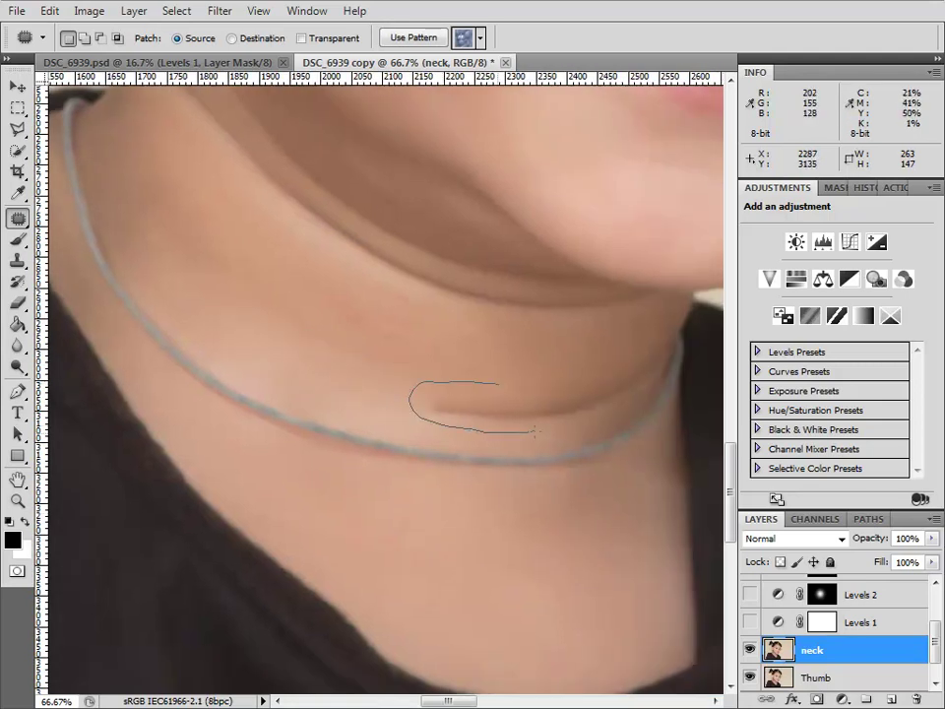
Patch the rest of the lower neck crease, from its middle to its far end above the necklace
left_click_drag(580, 404, 551, 385)
left_click_drag(496, 407, 491, 594)
key("ctrl+d")
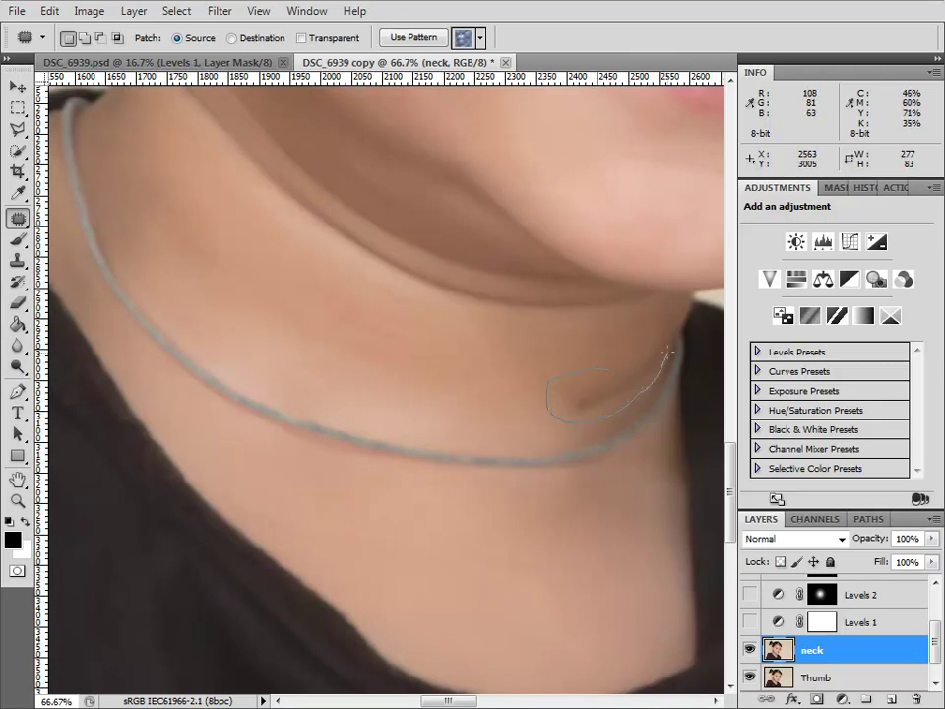
mouse_move(635, 344)
left_mouse_down()
mouse_move(610, 370)
mouse_move(523, 580)
mouse_move(510, 576)
left_mouse_up()
key("ctrl+d")
Patch the uneven skin tones left on the side and centre of the neck above the necklace
mouse_move(528, 506)
left_mouse_down()
mouse_move(492, 472)
mouse_move(489, 413)
mouse_move(519, 488)
left_mouse_up()
key("ctrl+minus")
key("ctrl+minus")
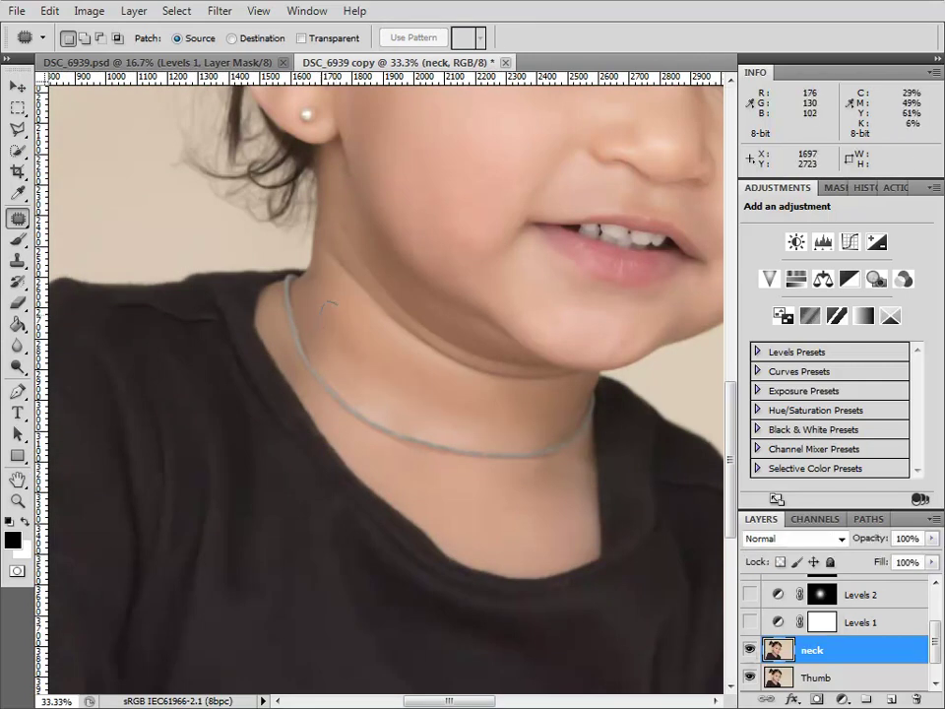
mouse_move(362, 361)
left_mouse_down()
mouse_move(340, 303)
mouse_move(454, 517)
mouse_move(455, 507)
left_mouse_up()
key("ctrl+d")
mouse_move(392, 379)
left_mouse_down()
mouse_move(432, 452)
mouse_move(482, 504)
left_mouse_up()
mouse_move(387, 403)
left_mouse_down()
mouse_move(449, 508)
mouse_move(461, 512)
left_mouse_up()
key("ctrl+d")
Compare the neck with and without the crease removal by toggling the neck layer's visibility
left_click(750, 650)
left_click(750, 649)
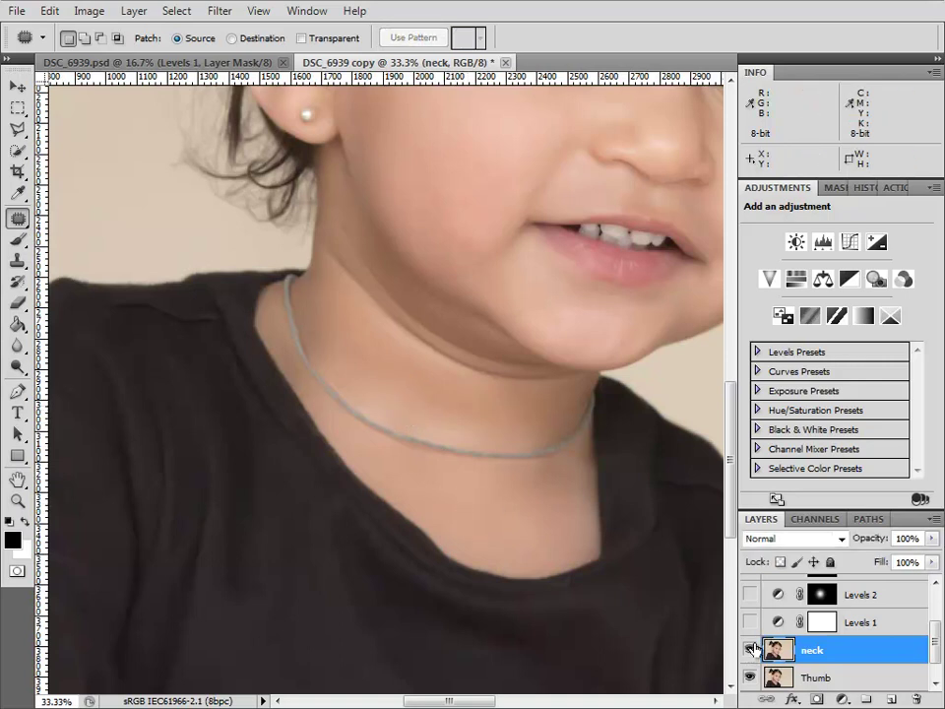
left_click(750, 649)
left_click(750, 650)
left_click(750, 649)
left_click(750, 650)
left_click(747, 643)
left_click(747, 644)
left_click(747, 644)
left_click(747, 644)
Patch the dark spot beside the necklace and the shadowed edge where the neck meets the shirt
key("ctrl+plus")
key("ctrl+plus")
left_click_drag(226, 449, 339, 551)
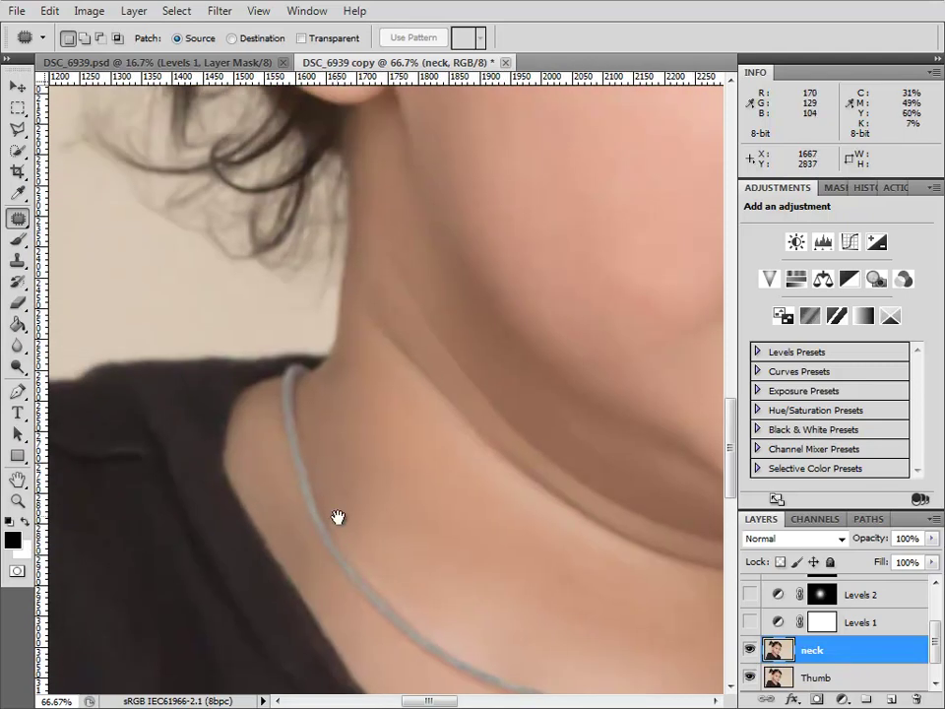
left_click_drag(343, 476, 346, 479)
left_click_drag(446, 517, 367, 281)
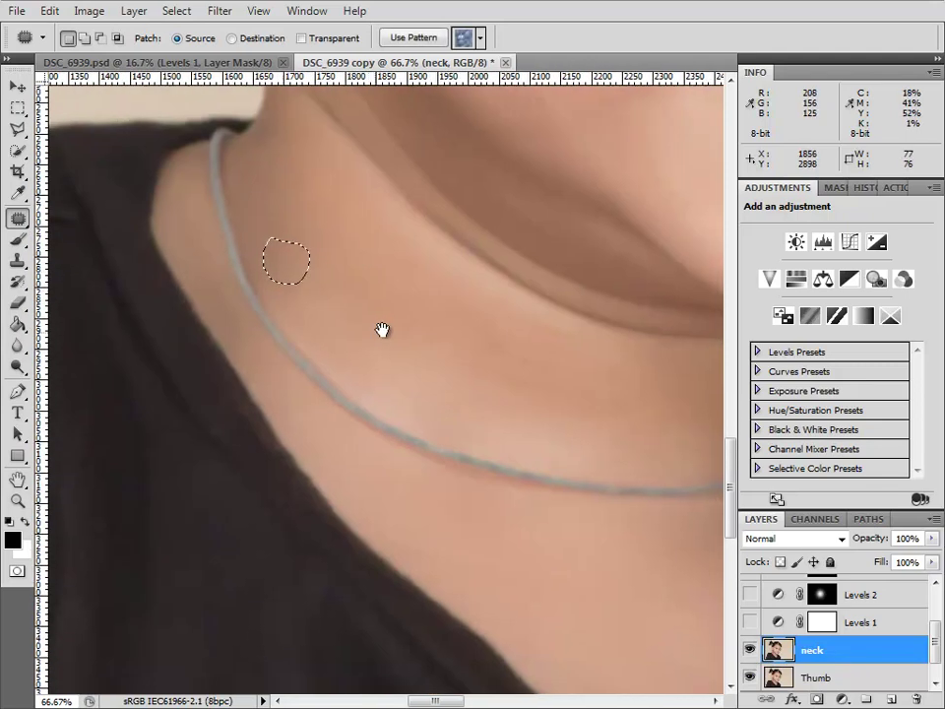
left_click_drag(291, 260, 519, 554)
left_click_drag(326, 180, 395, 475)
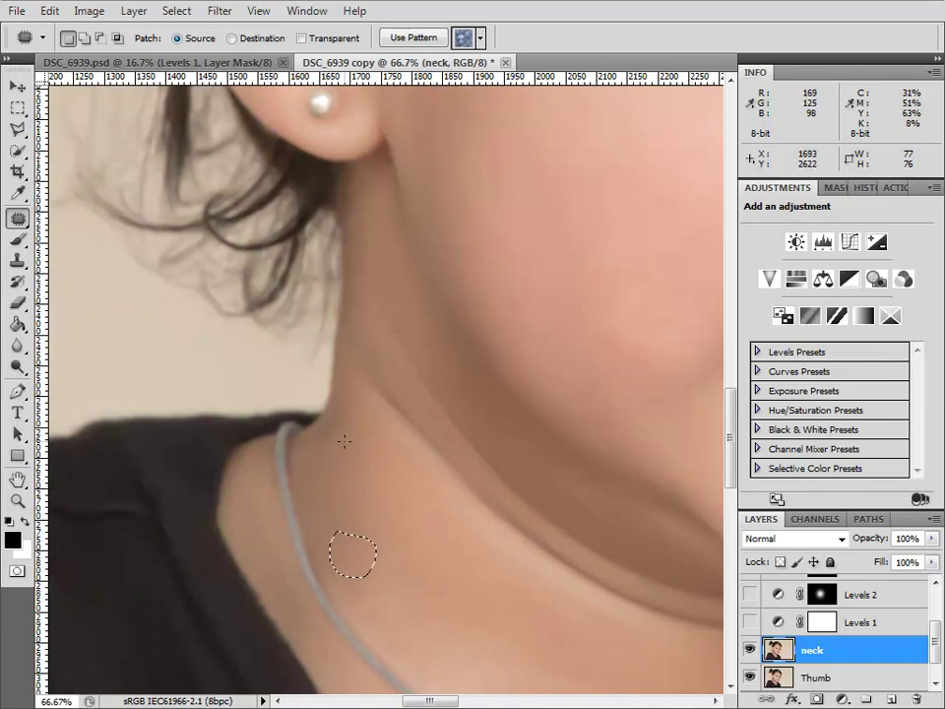
key("ctrl+d")
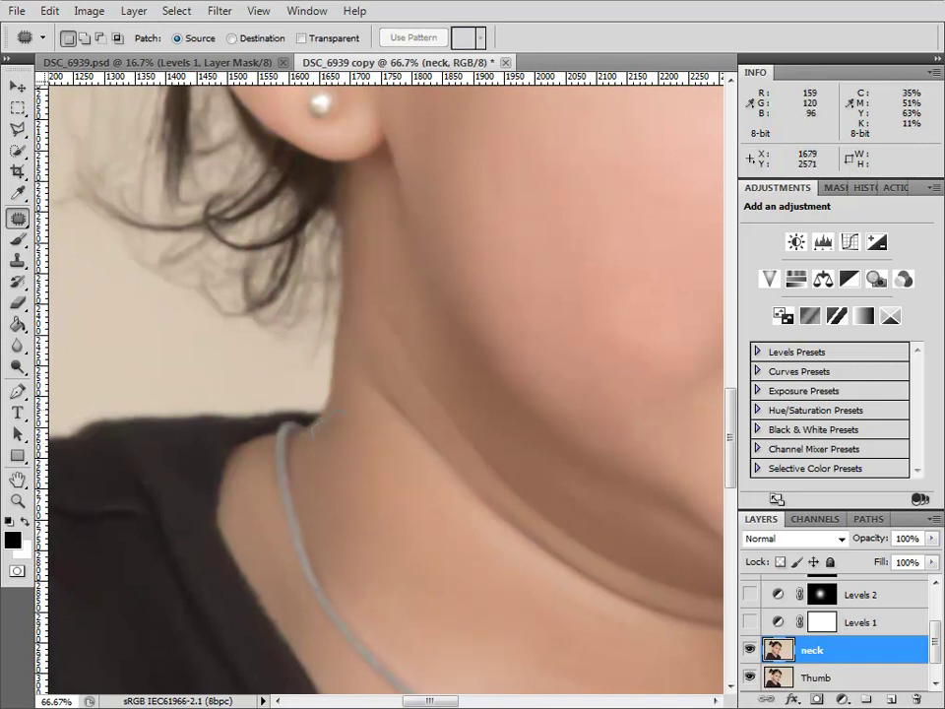
left_click_drag(317, 431, 319, 433)
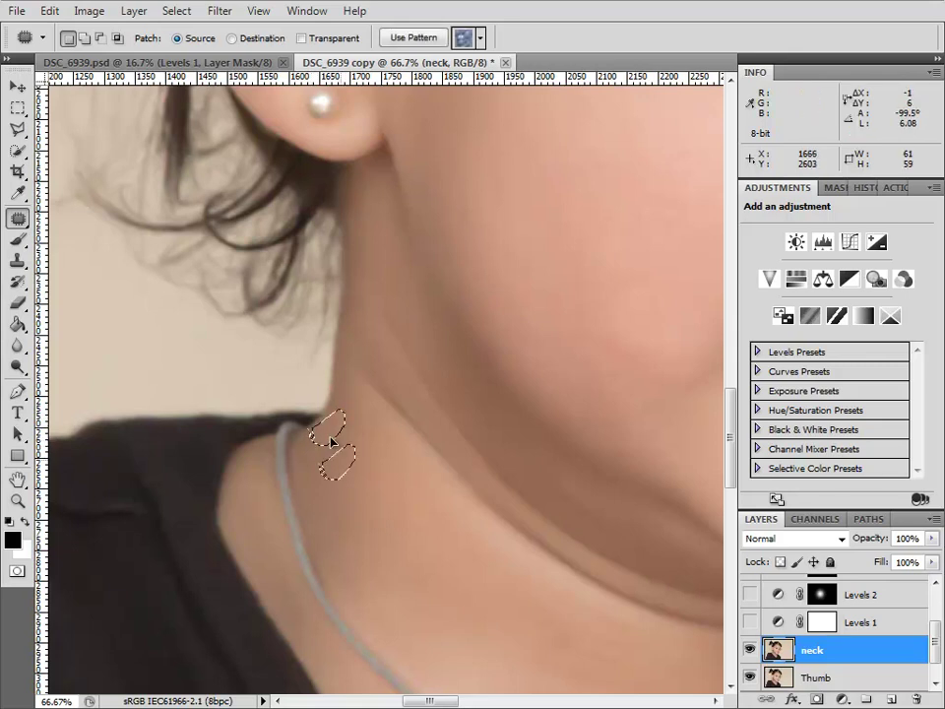
key("ctrl+d")
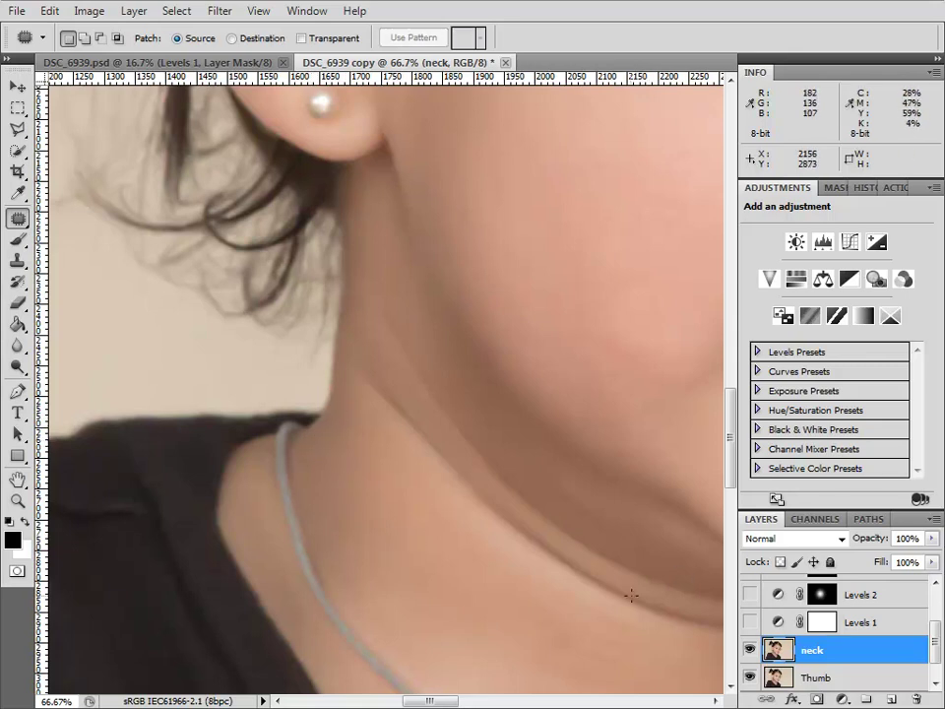
Patch the blotchy skin area at the centre of the neck just above the necklace
left_click_drag(425, 498, 420, 460)
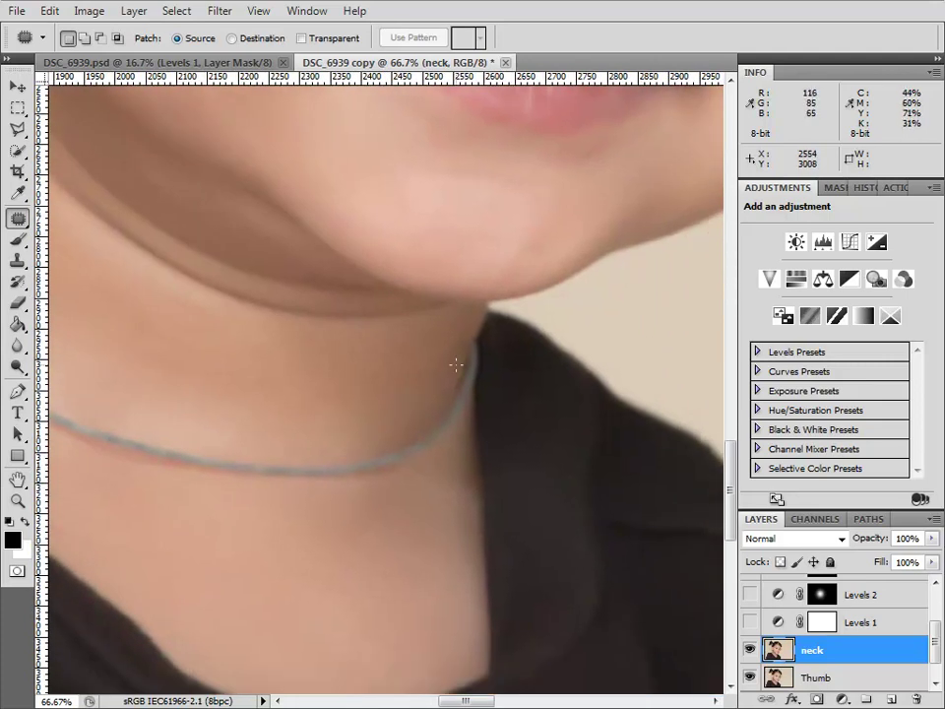
key("ctrl+minus")
key("ctrl+minus")
left_click_drag(486, 390, 558, 469)
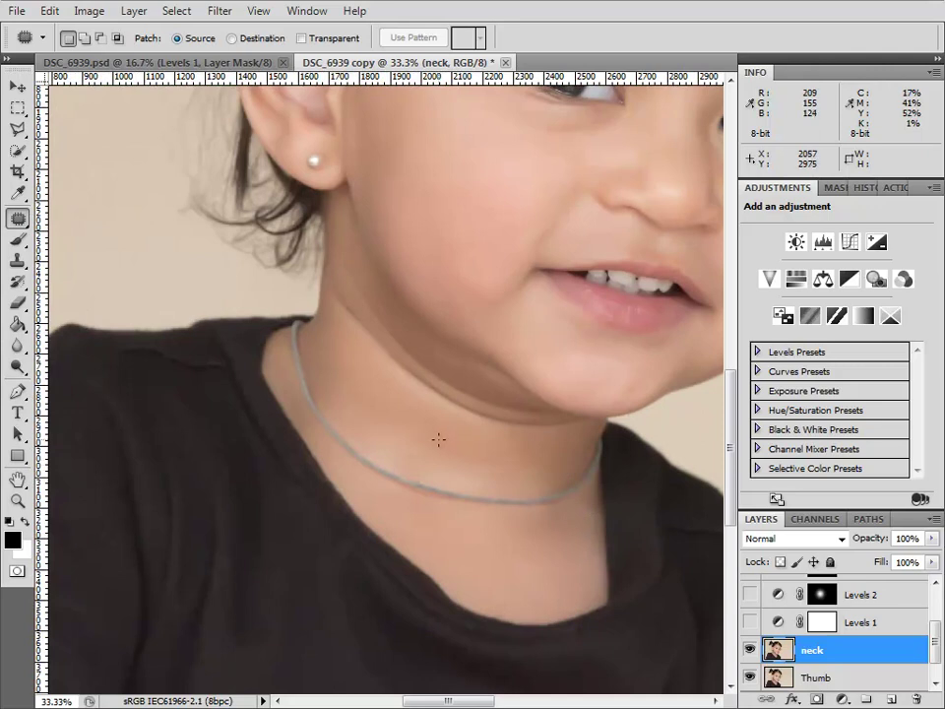
left_click_drag(450, 440, 445, 443)
left_click_drag(433, 446, 484, 520)
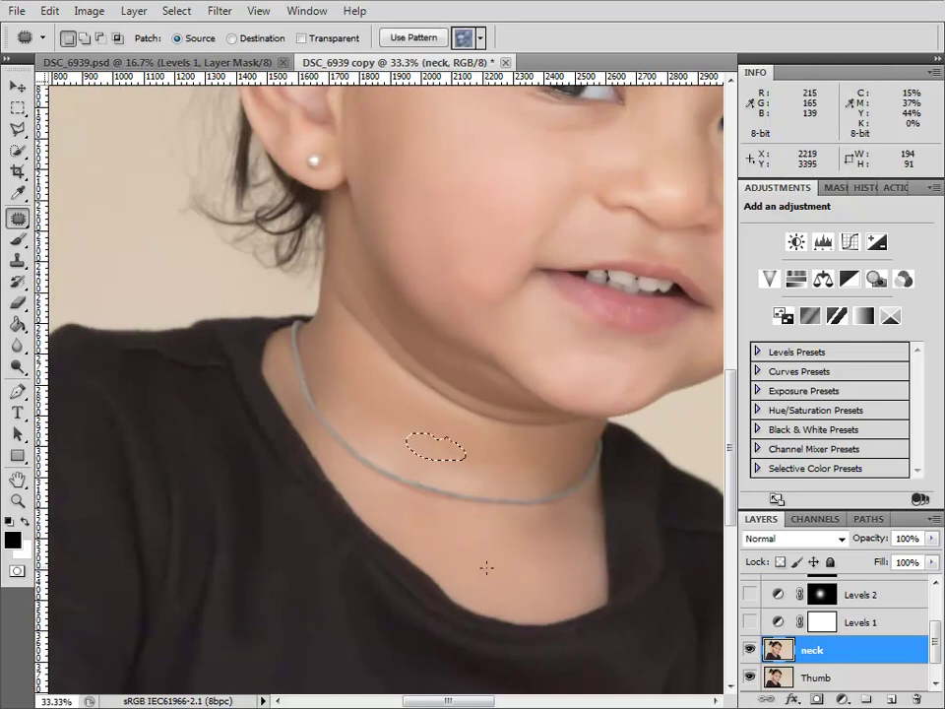
key("ctrl+d")
Toggle the neck layer's visibility repeatedly to check the finished lower-crease retouching against the original neck
left_click(750, 650)
left_click(750, 649)
left_click(750, 651)
left_click(749, 650)
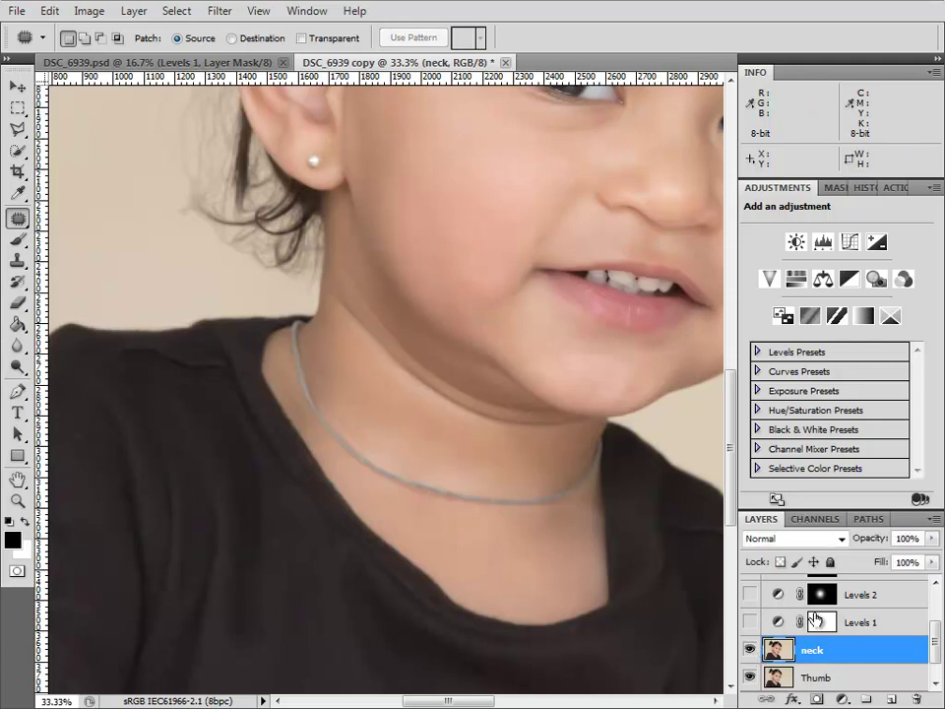
left_click(750, 650)
left_click(750, 650)
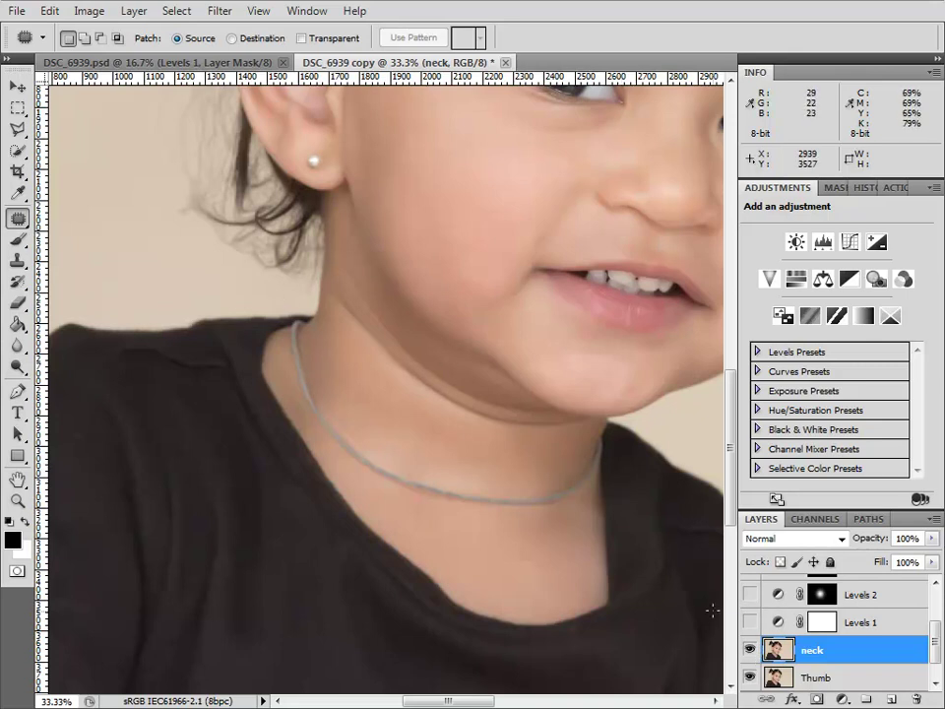
left_click(750, 650)
left_click(750, 649)
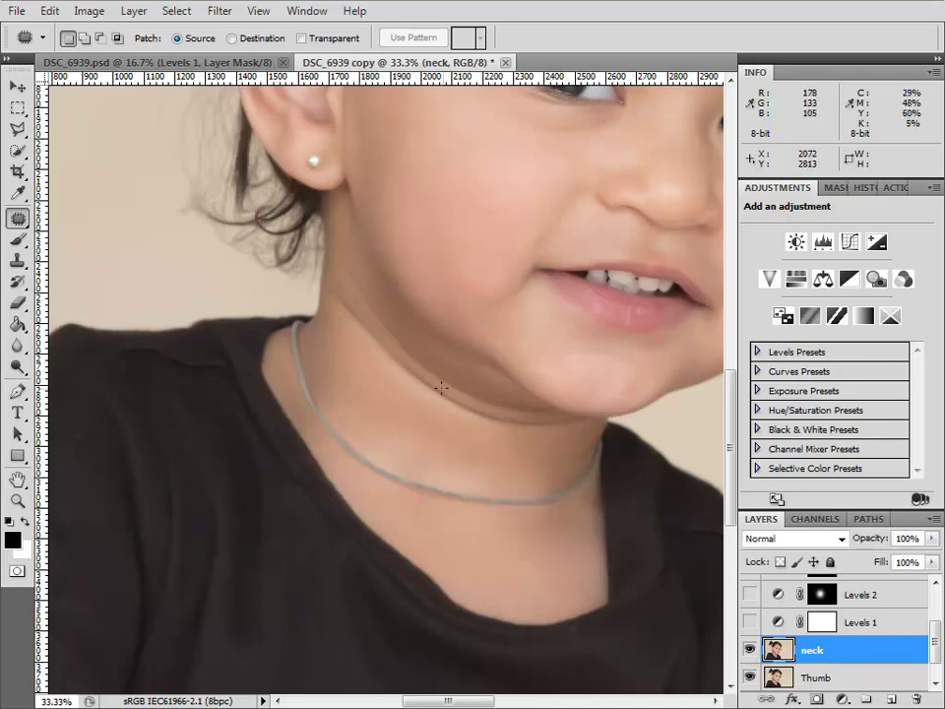
left_click(750, 650)
left_click(750, 650)
left_click(750, 650)
left_click(750, 650)
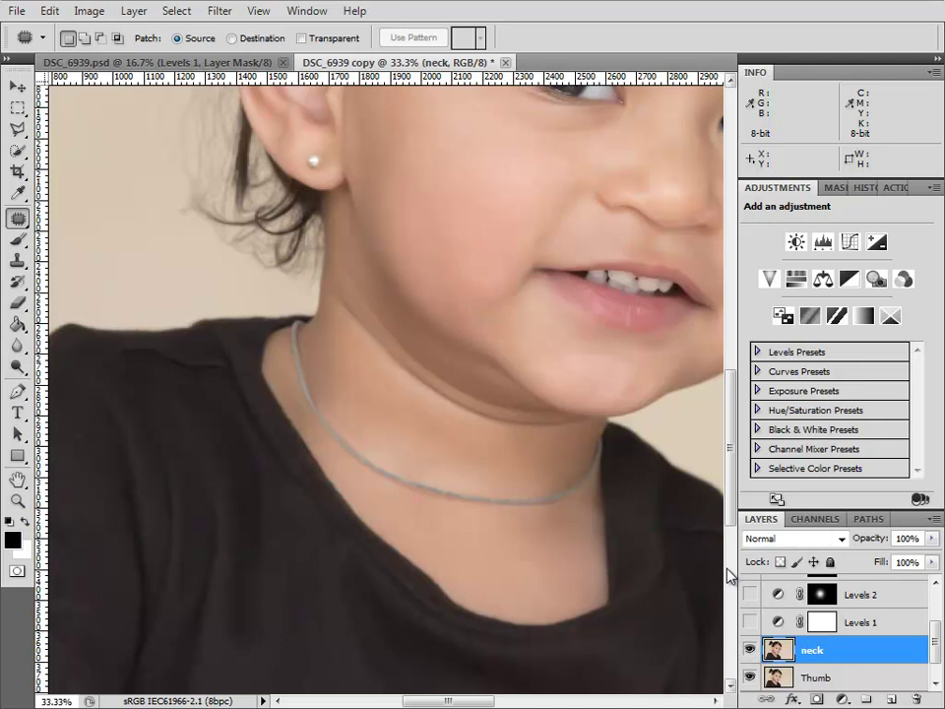
Duplicate the neck layer and patch away the end of the upper neck crease below the ear
key("ctrl+minus")
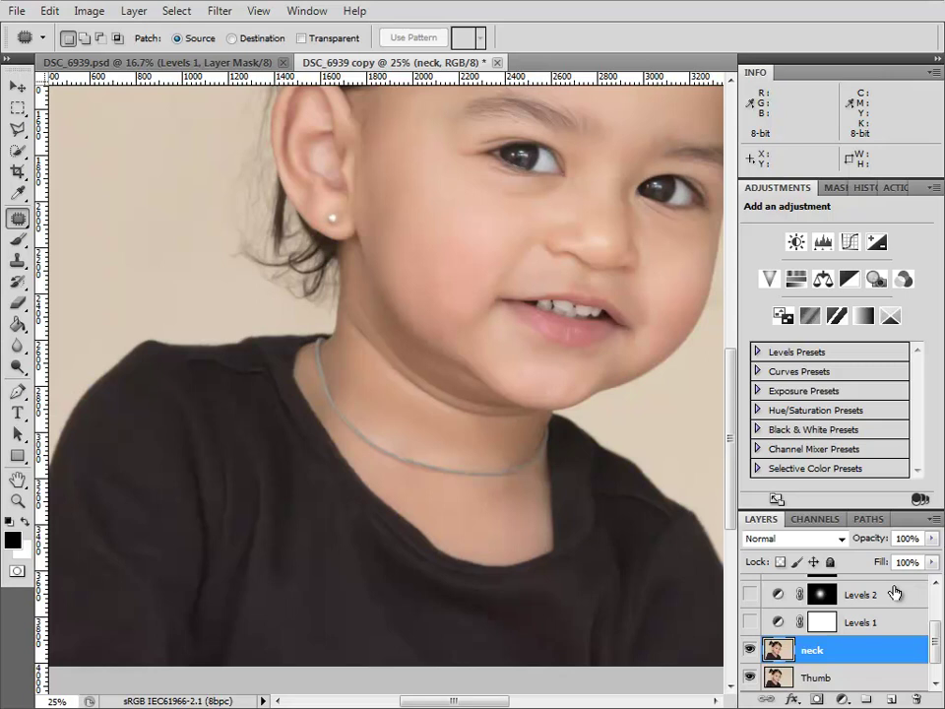
key("ctrl+j")
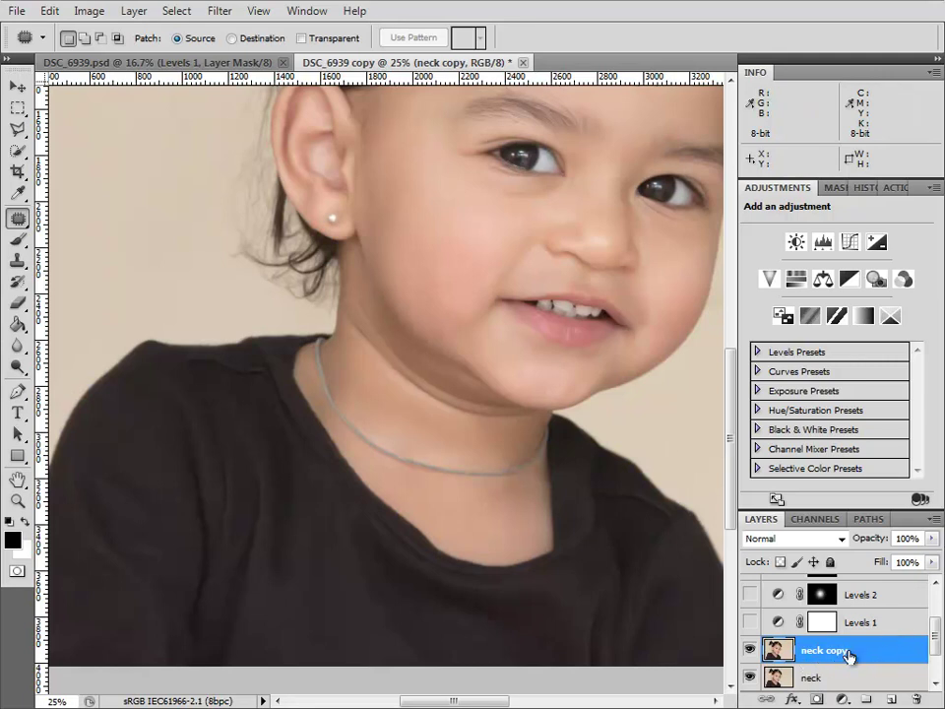
key("ctrl+plus")
key("ctrl+plus")
left_click_drag(439, 449, 397, 557)
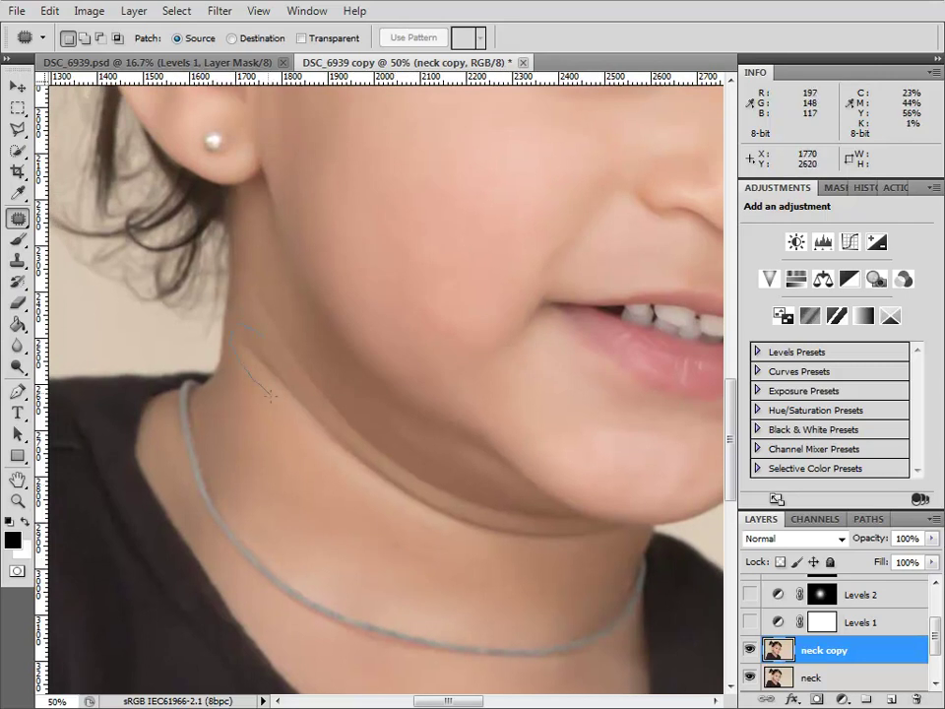
mouse_move(285, 398)
left_mouse_down()
mouse_move(241, 326)
mouse_move(258, 455)
left_mouse_up()
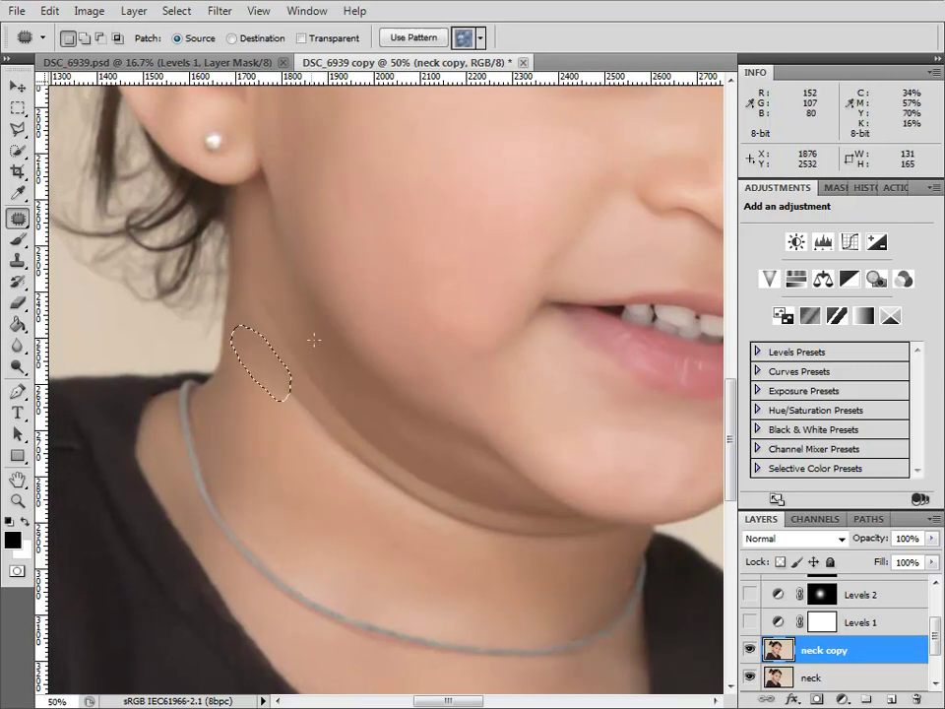
key("ctrl+d")
Patch the next stretch of the upper crease and the adjoining skin near the ear side of the neck
mouse_move(287, 356)
left_mouse_down()
mouse_move(258, 285)
mouse_move(317, 508)
left_mouse_up()
key("ctrl+d")
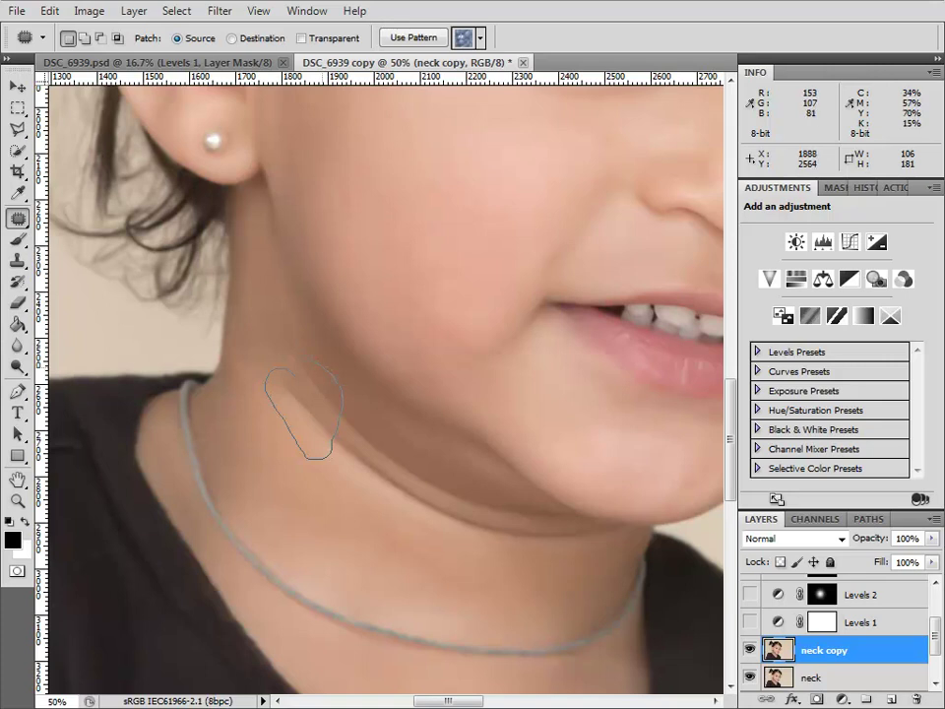
left_click_drag(285, 347, 287, 344)
left_click_drag(322, 443, 333, 380)
key("ctrl+d")
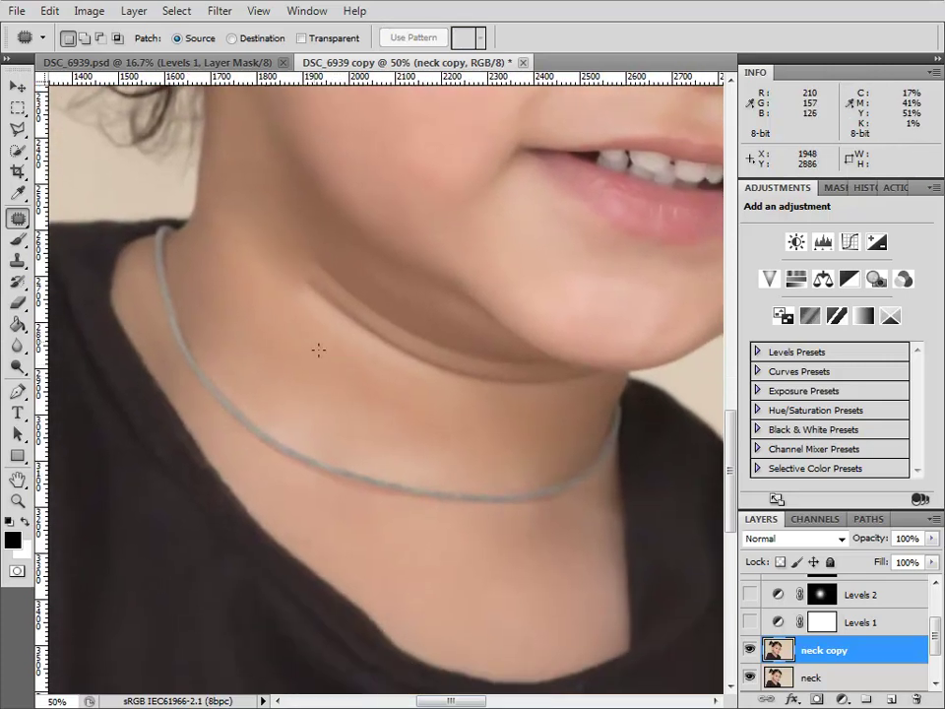
left_click_drag(219, 254, 305, 382)
mouse_move(345, 260)
left_mouse_down()
mouse_move(318, 239)
mouse_move(283, 267)
mouse_move(288, 318)
mouse_move(311, 347)
mouse_move(409, 360)
mouse_move(392, 284)
left_mouse_up()
Try one large patch over the middle of the upper neck crease and step back in the history to before it
scroll(417, 362, "down", 3)
mouse_move(344, 185)
left_mouse_down()
mouse_move(452, 439)
mouse_move(483, 468)
left_mouse_up()
key("ctrl+d")
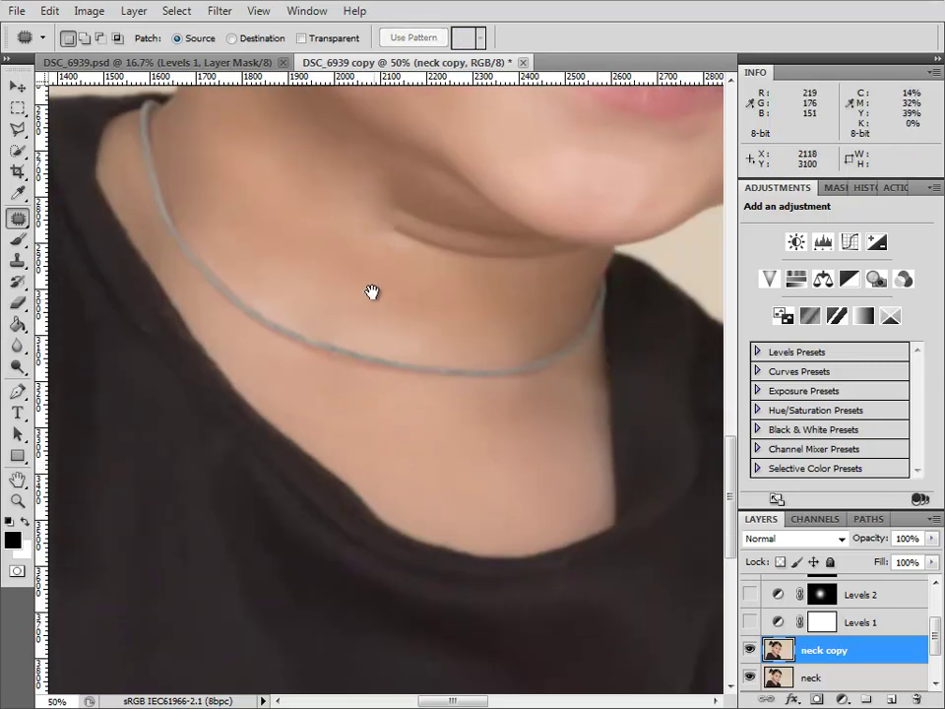
left_click_drag(401, 355, 439, 430)
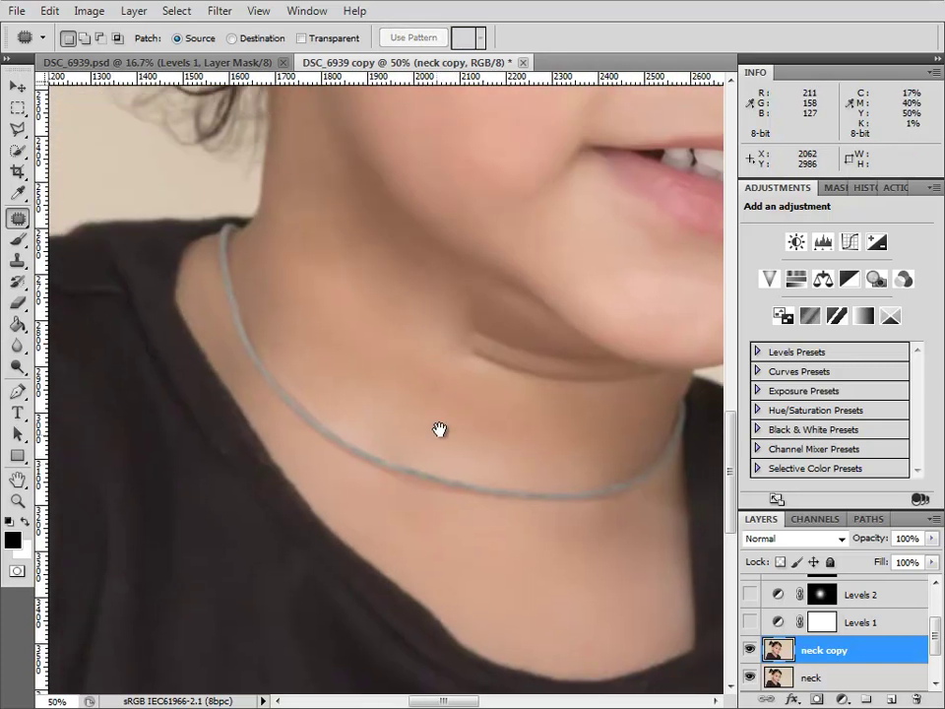
left_click(864, 187)
scroll(911, 441, "down", 2)
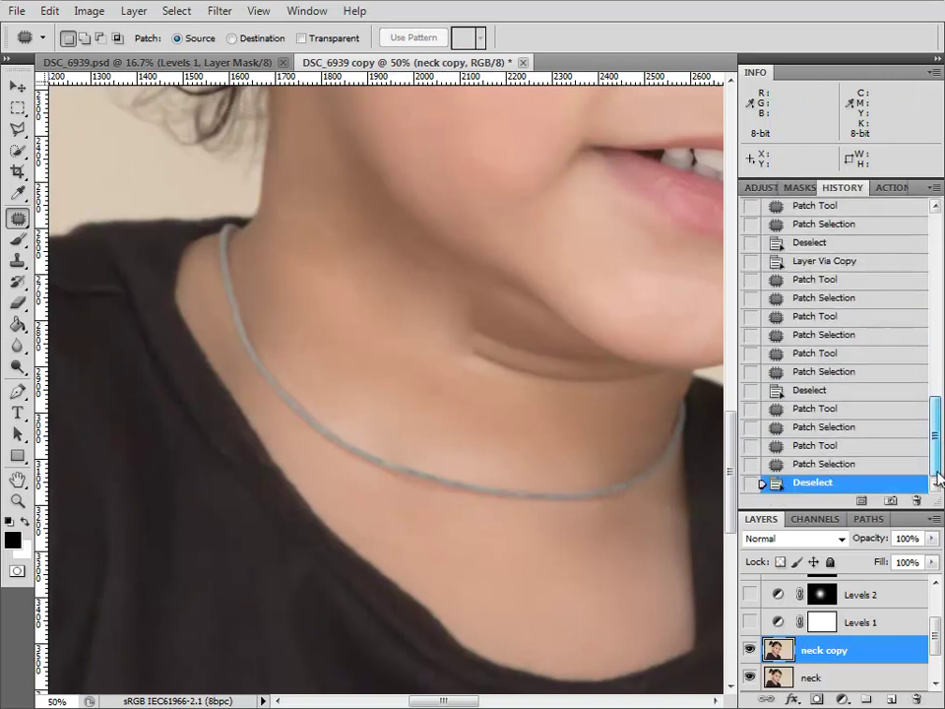
left_click(820, 427)
left_click(820, 445)
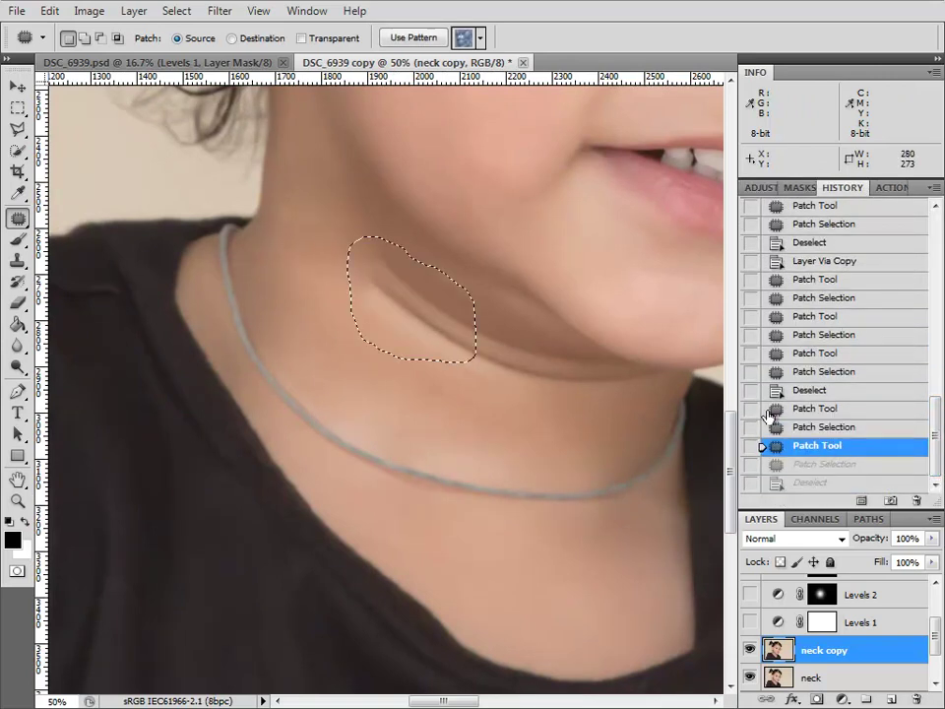
key("ctrl+alt+z")
key("ctrl+h")
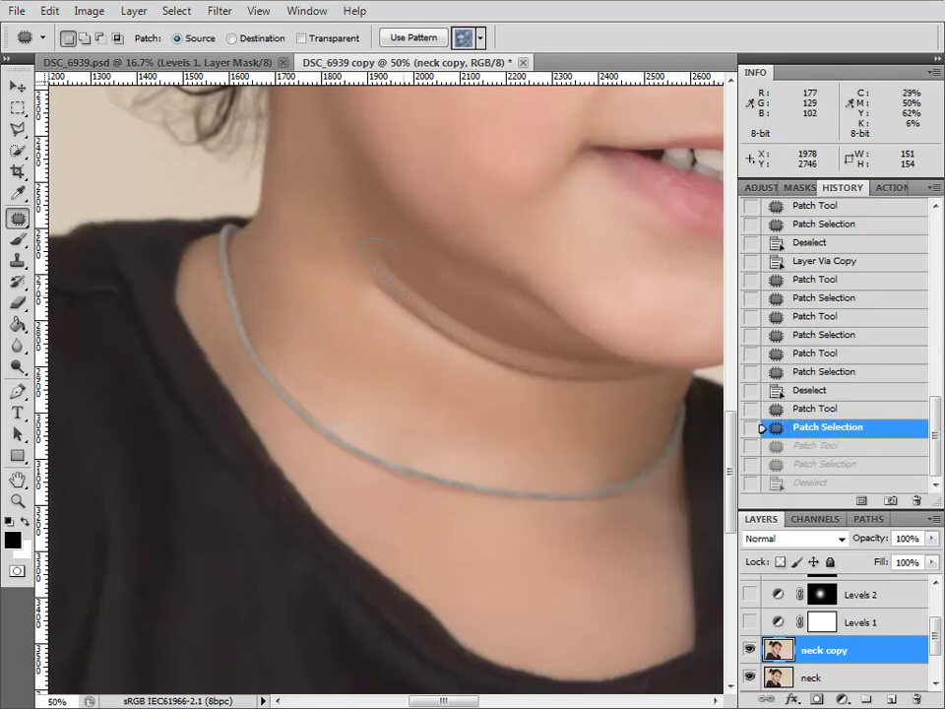
Patch the middle of the upper neck crease in small sections, using clean skin below the necklace
mouse_move(376, 242)
left_mouse_down()
mouse_move(405, 253)
mouse_move(441, 387)
left_mouse_up()
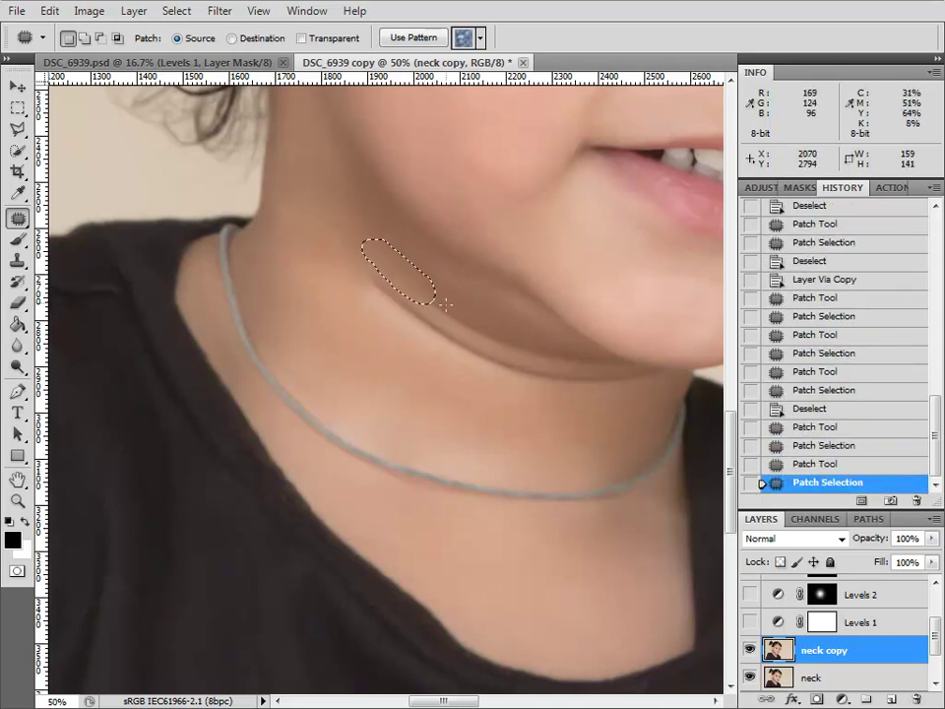
mouse_move(475, 308)
left_mouse_down()
mouse_move(482, 285)
mouse_move(447, 384)
left_mouse_up()
left_click_drag(357, 261, 392, 260)
mouse_move(409, 297)
left_mouse_down()
mouse_move(439, 464)
mouse_move(513, 548)
left_mouse_up()
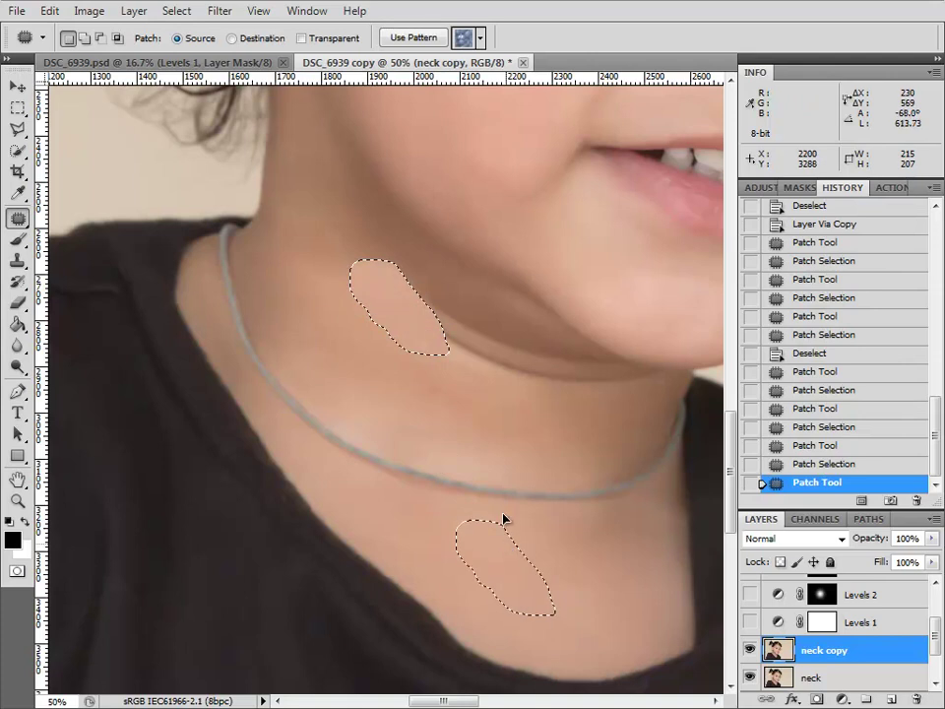
key("ctrl+d")
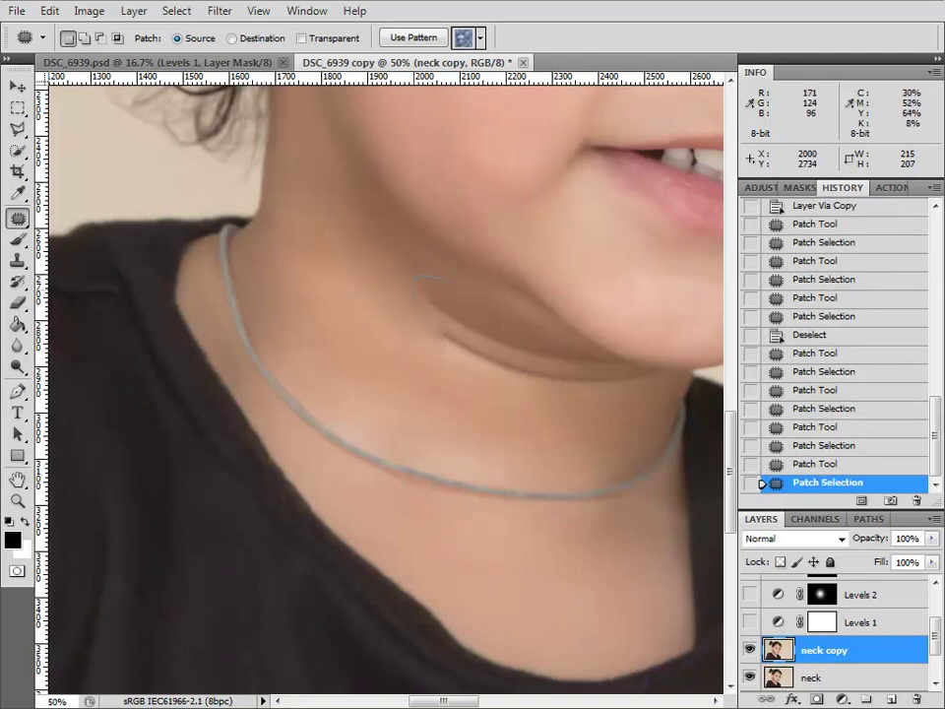
left_click_drag(488, 315, 512, 565)
key("ctrl+d")
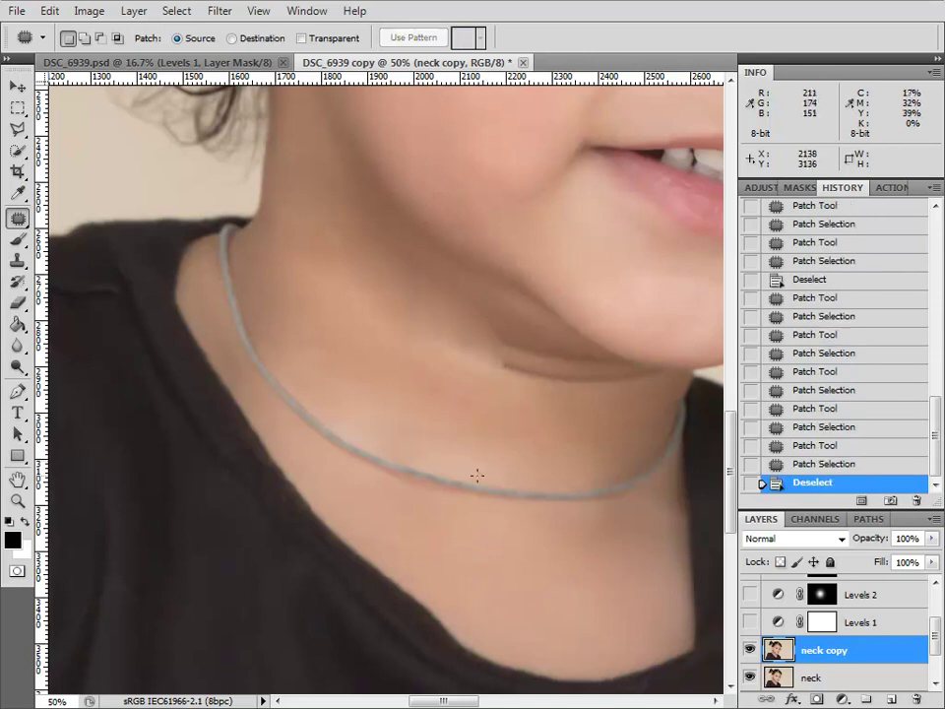
Patch the uneven skin patches between the removed crease and the necklace to even out the neck
mouse_move(497, 384)
left_mouse_down()
mouse_move(476, 341)
mouse_move(525, 570)
left_mouse_up()
mouse_move(351, 284)
left_mouse_down()
mouse_move(401, 348)
mouse_move(346, 291)
left_mouse_up()
mouse_move(376, 313)
left_mouse_down()
mouse_move(485, 517)
mouse_move(486, 492)
left_mouse_up()
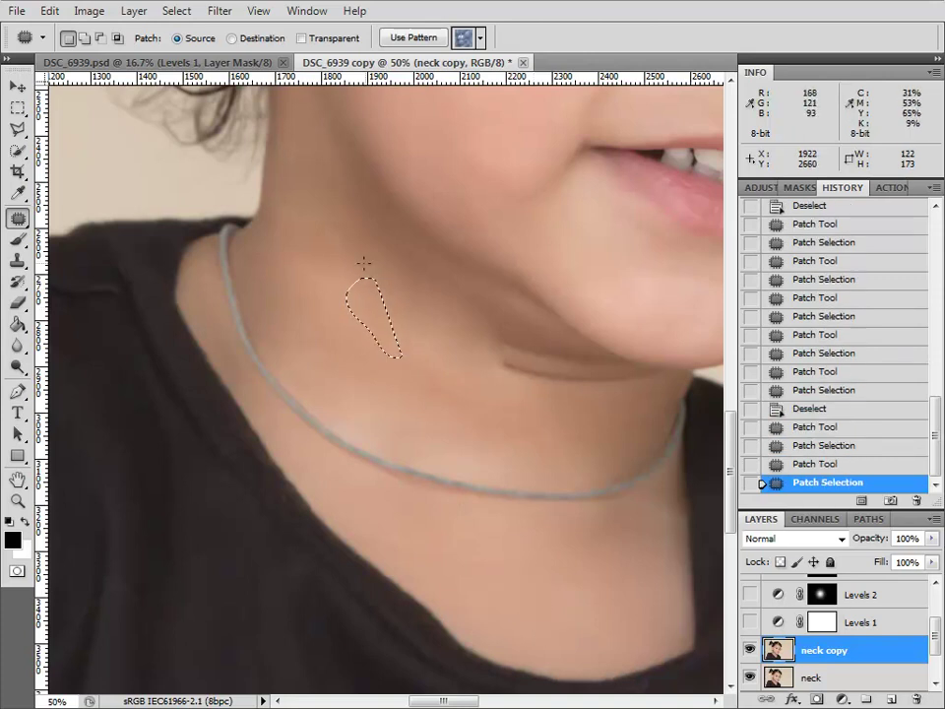
mouse_move(314, 209)
left_mouse_down()
mouse_move(318, 247)
mouse_move(344, 246)
mouse_move(298, 218)
left_mouse_up()
mouse_move(322, 222)
left_mouse_down()
mouse_move(348, 321)
mouse_move(528, 590)
left_mouse_up()
key("ctrl+d")
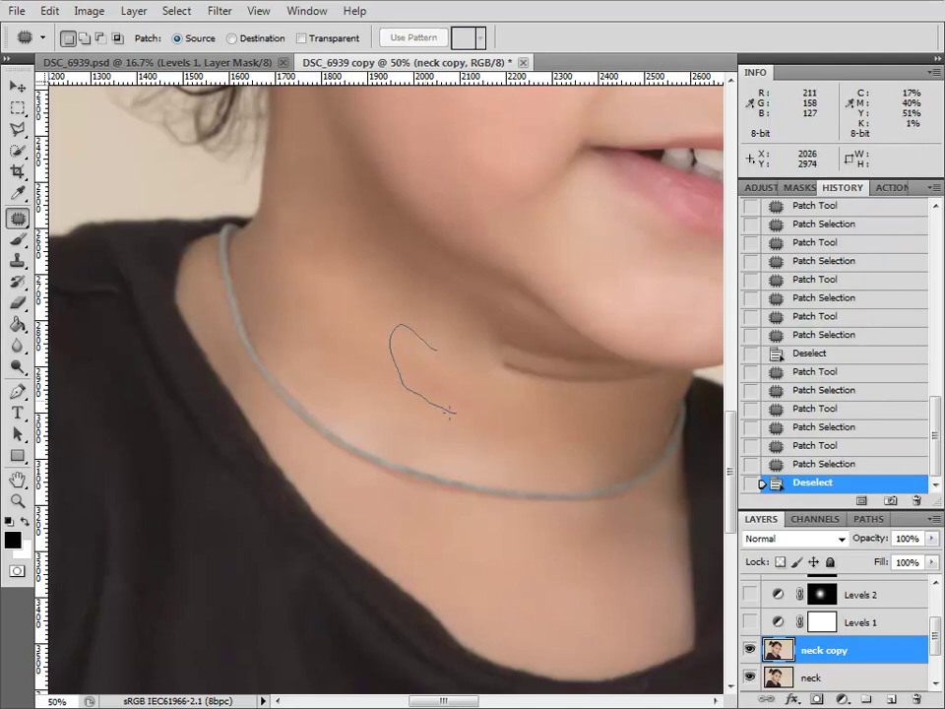
left_click_drag(433, 407, 396, 330)
left_click_drag(460, 359, 527, 590)
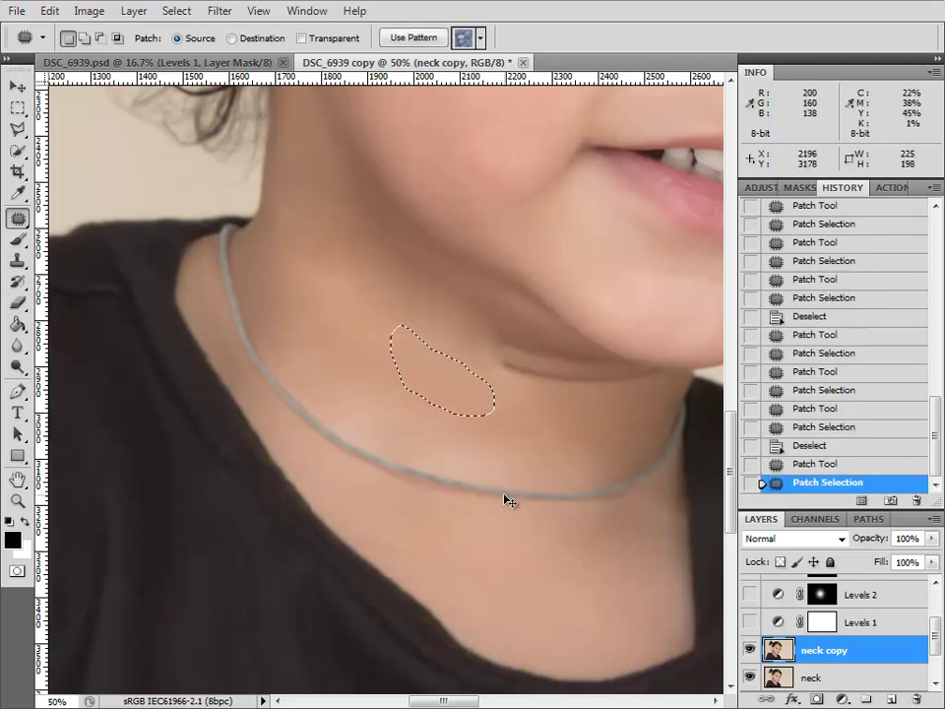
key("ctrl+d")
Patch away the remaining crease segment under the chin and the dark spot in the shadow beside the jawline
left_click_drag(538, 414, 523, 502)
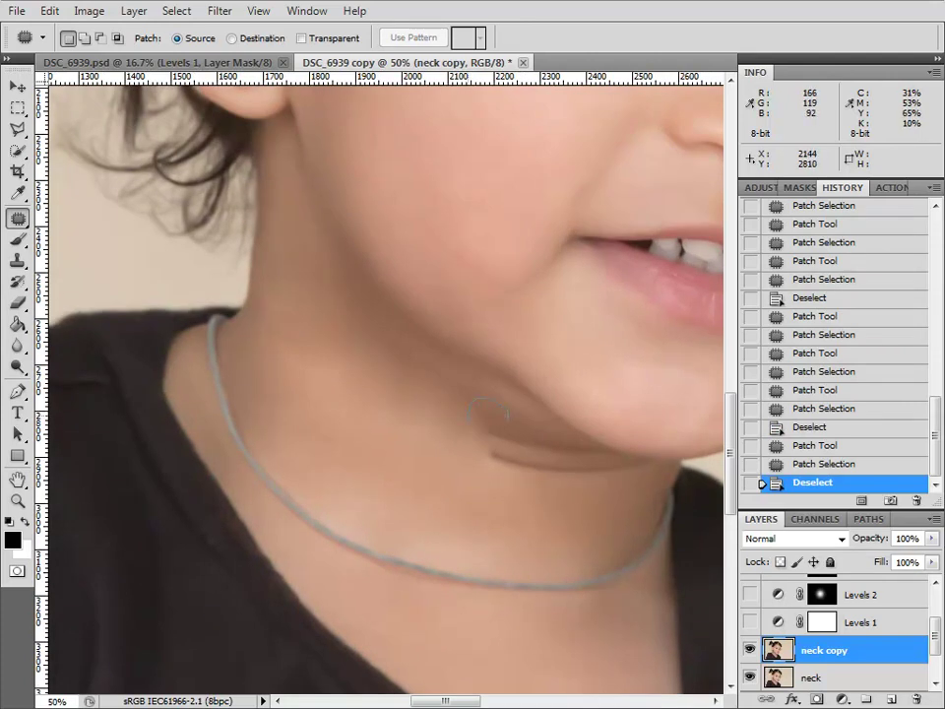
mouse_move(569, 448)
left_mouse_down()
mouse_move(516, 440)
mouse_move(498, 631)
mouse_move(510, 582)
left_mouse_up()
key("ctrl+d")
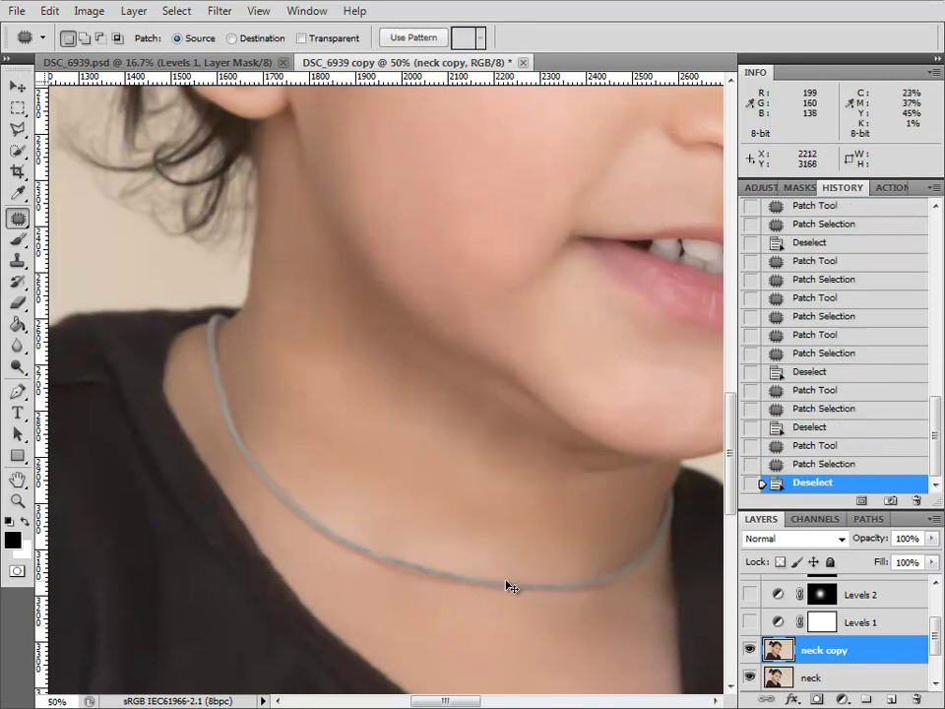
left_click_drag(498, 500, 424, 425)
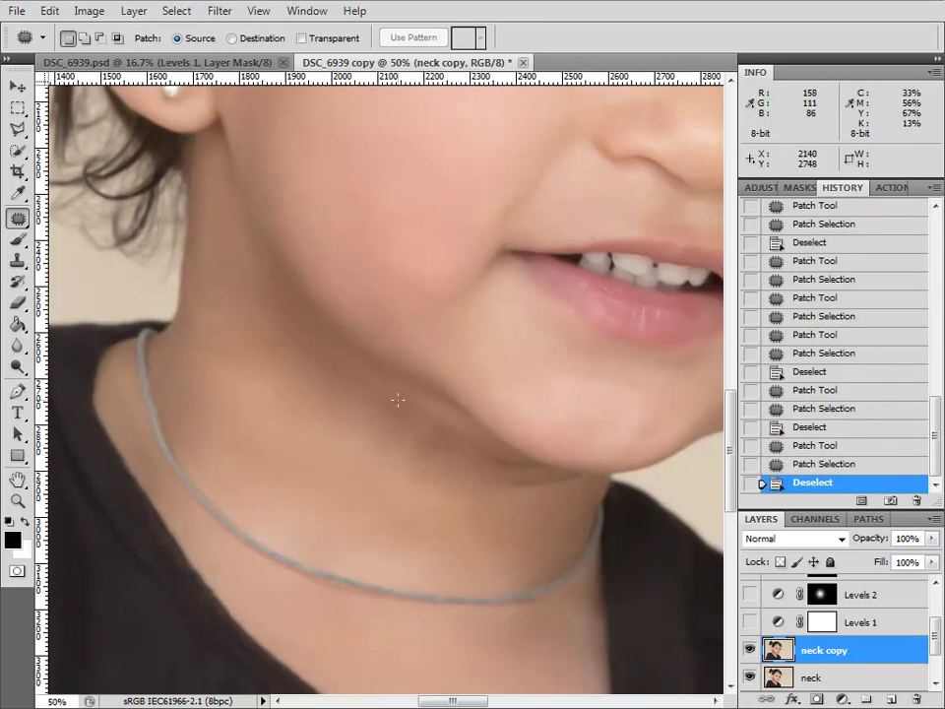
left_click_drag(413, 393, 410, 396)
mouse_move(418, 416)
left_mouse_down()
mouse_move(395, 622)
mouse_move(412, 609)
left_mouse_up()
key("ctrl+d")
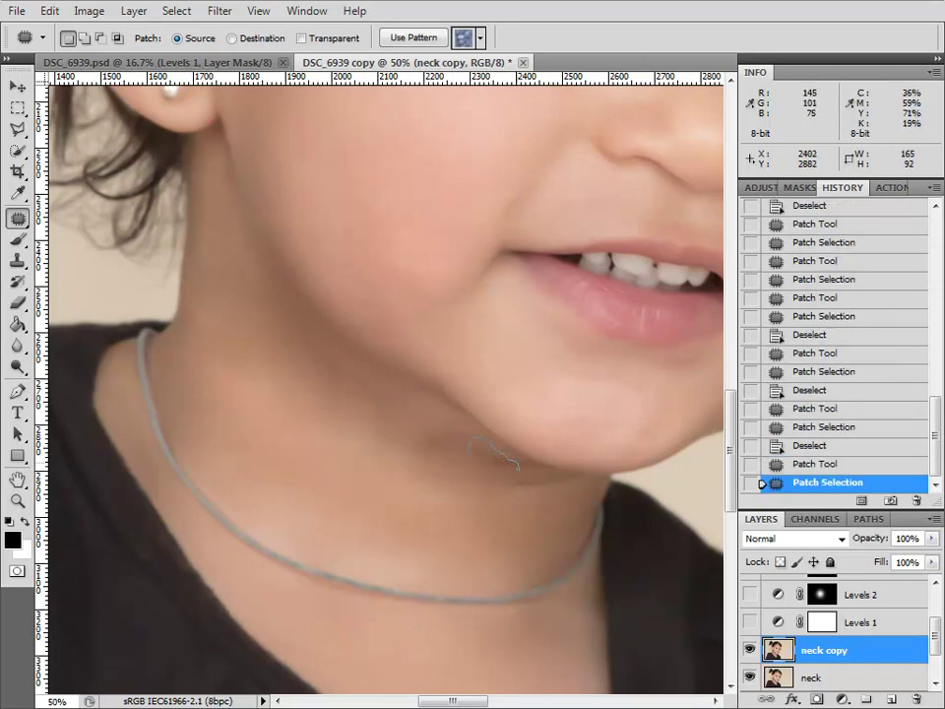
Patch the faint crease remnants and blotches in the shadow just below the chin
left_click_drag(473, 456, 473, 445)
mouse_move(504, 471)
left_mouse_down()
mouse_move(472, 587)
mouse_move(440, 621)
left_mouse_up()
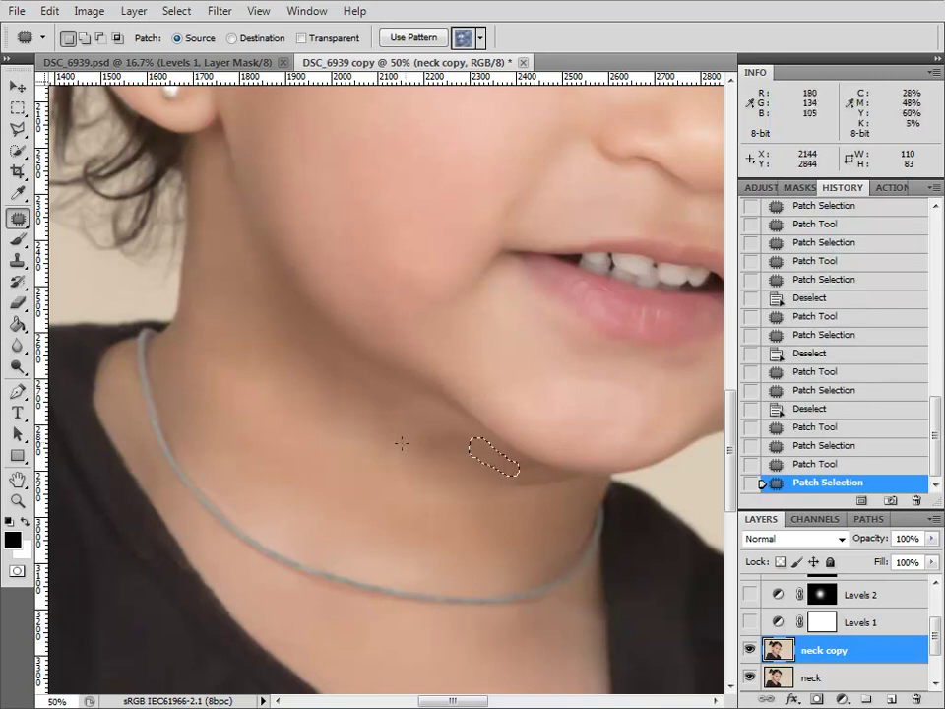
left_click_drag(414, 494, 402, 425)
mouse_move(395, 458)
left_mouse_down()
mouse_move(384, 611)
mouse_move(402, 579)
left_mouse_up()
mouse_move(435, 427)
left_mouse_down()
mouse_move(429, 475)
mouse_move(440, 418)
mouse_move(401, 644)
mouse_move(398, 619)
left_mouse_up()
key("ctrl+d")
Patch the uneven shadow along the underside of the jaw with skin from below the necklace
left_click_drag(498, 572, 476, 460)
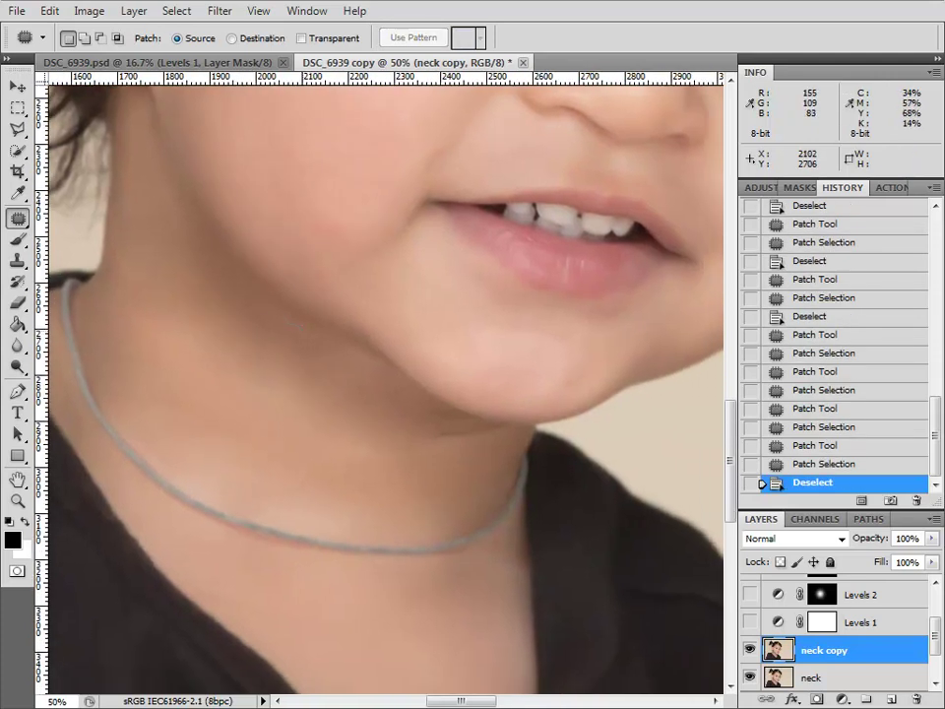
left_click_drag(258, 325, 263, 315)
mouse_move(292, 398)
left_mouse_down()
mouse_move(321, 626)
mouse_move(321, 616)
left_mouse_up()
key("ctrl+d")
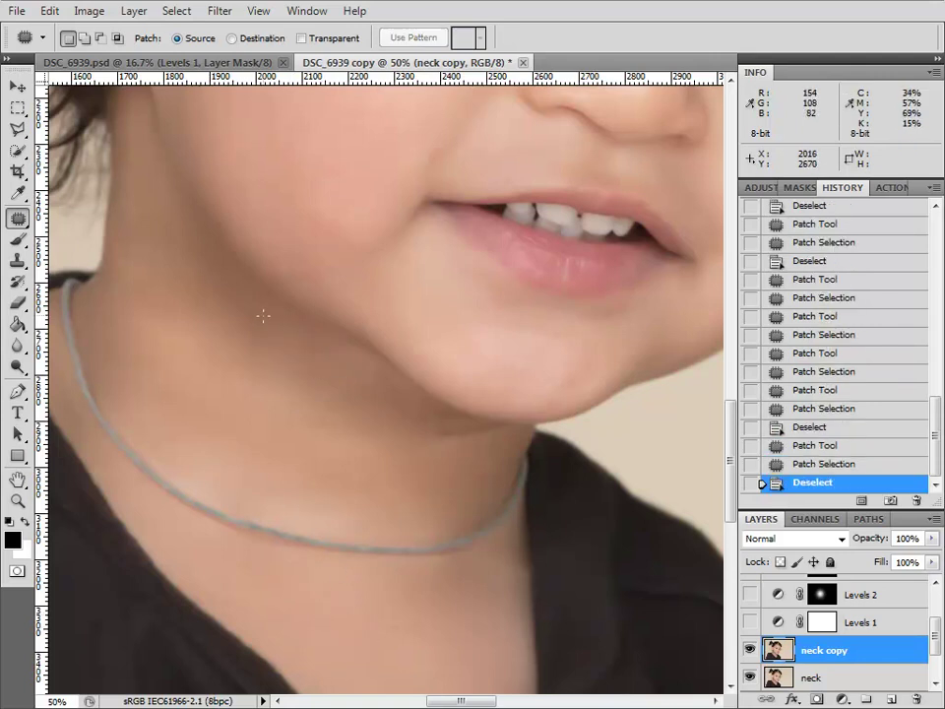
left_click_drag(258, 300, 253, 317)
mouse_move(253, 317)
left_mouse_down()
mouse_move(307, 520)
mouse_move(316, 633)
mouse_move(338, 596)
left_mouse_up()
key("ctrl+d")
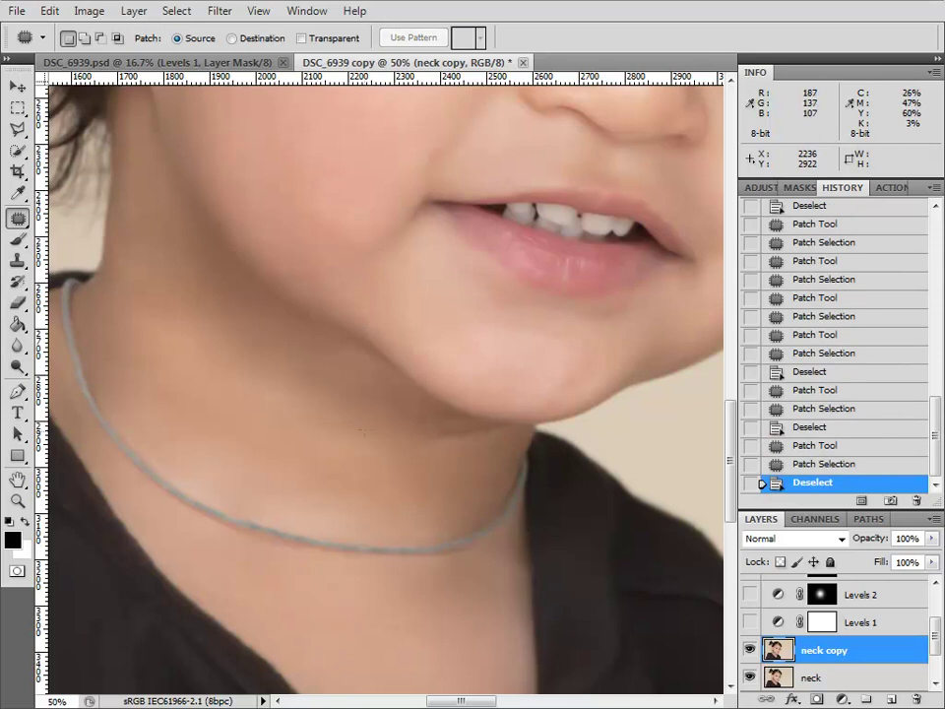
Patch the blotch at the centre of the neck and the last crease line beneath the chin
left_click_drag(379, 471, 364, 426)
mouse_move(377, 452)
left_mouse_down()
mouse_move(372, 600)
mouse_move(397, 600)
left_mouse_up()
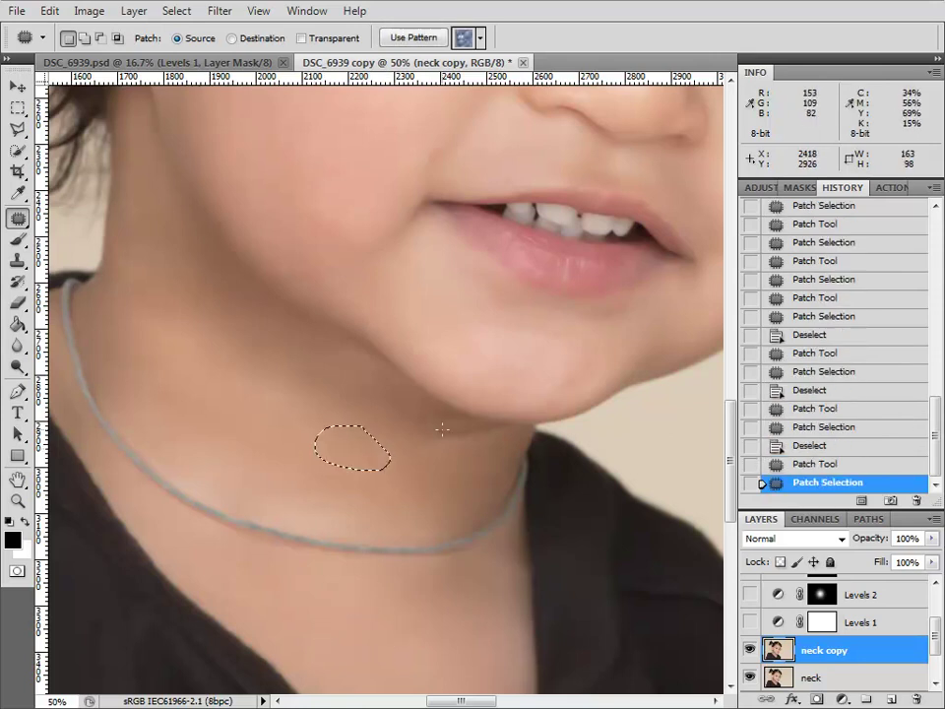
left_click_drag(429, 448, 425, 423)
left_click_drag(454, 426, 378, 602)
key("ctrl+d")
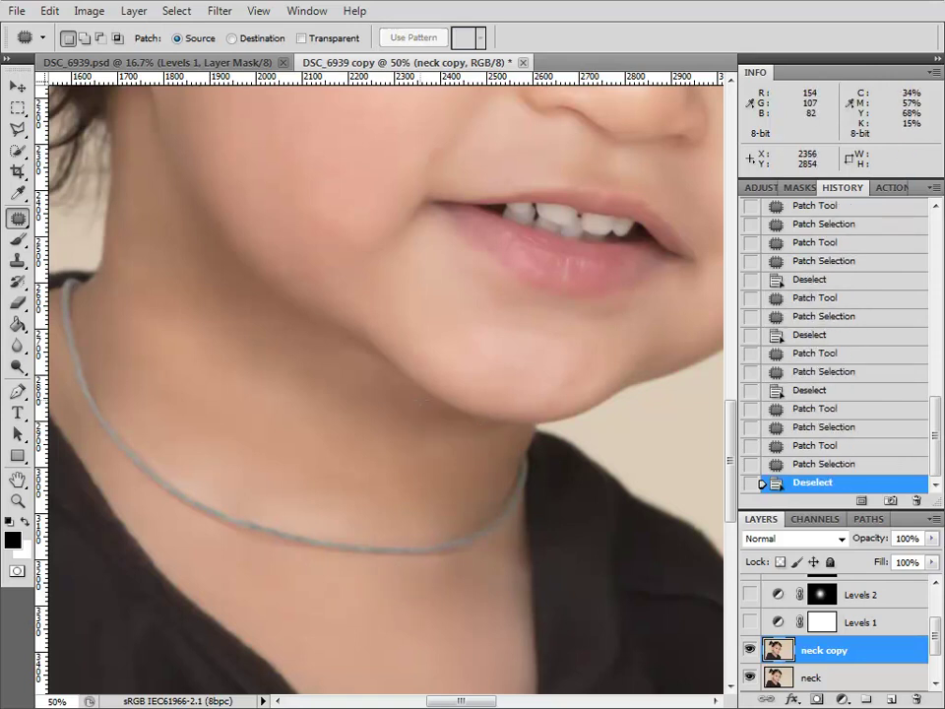
Try to patch the thin shadow strip directly along the chin edge and undo that patch
mouse_move(426, 418)
left_mouse_down()
mouse_move(422, 404)
mouse_move(415, 597)
left_mouse_up()
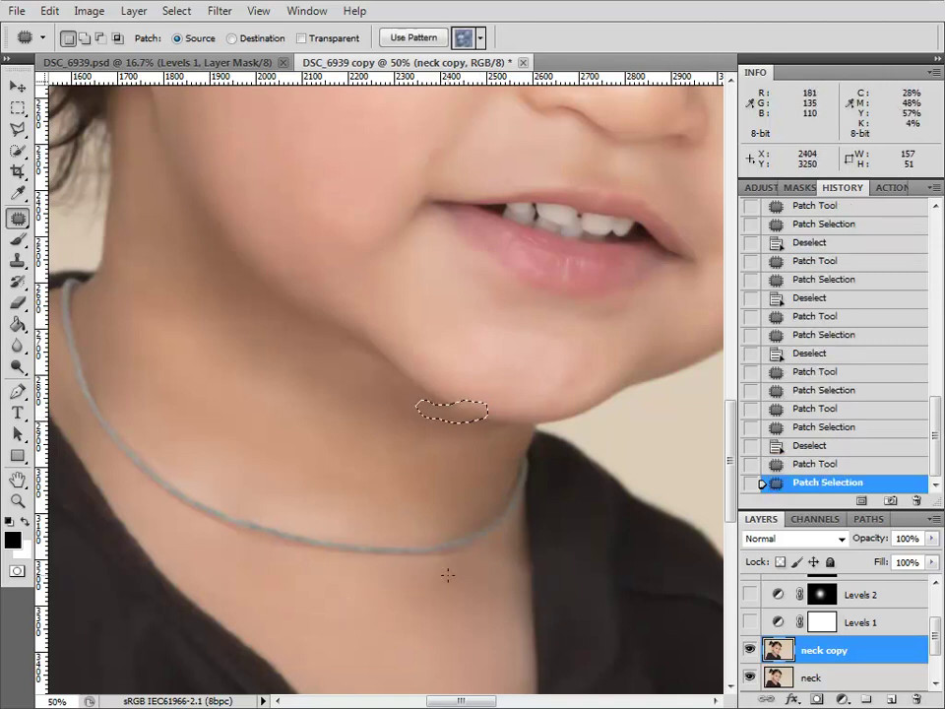
key("ctrl+d")
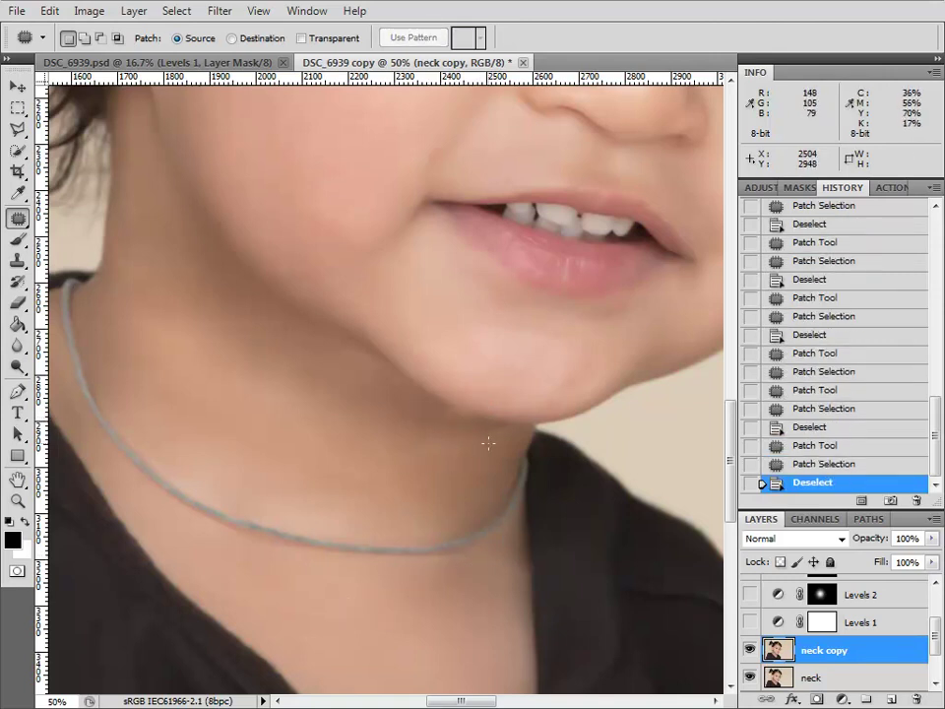
key("ctrl+alt+z")
key("ctrl+alt+z")
key("ctrl+alt+z")
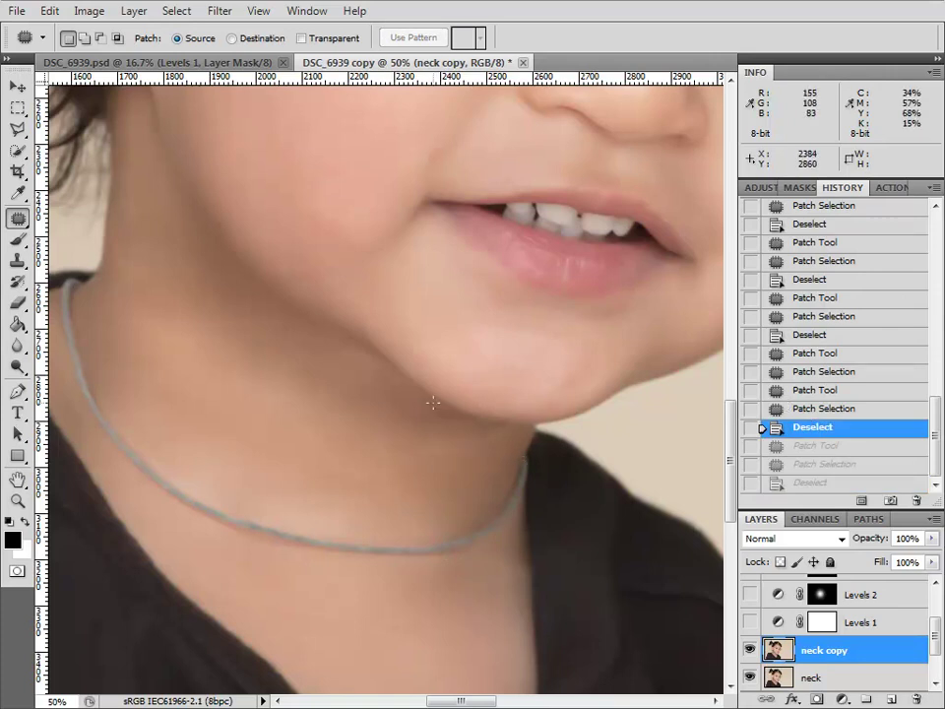
Blend the shadow along the chin edge with the Clone Stamp at brush size 45 and 10% opacity
scroll(433, 409, "up", 2)
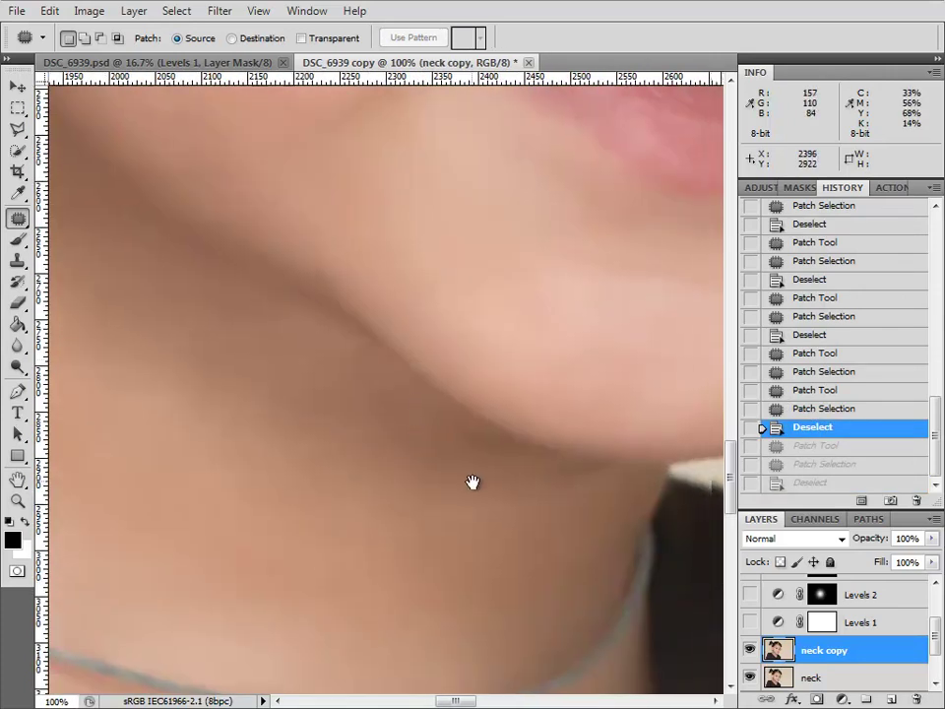
left_click_drag(486, 481, 415, 458)
key("s")
key("bracketleft")
key("bracketleft")
key("bracketleft")
key("bracketleft")
key("bracketleft")
key("2")
left_click(307, 284)
key("1")
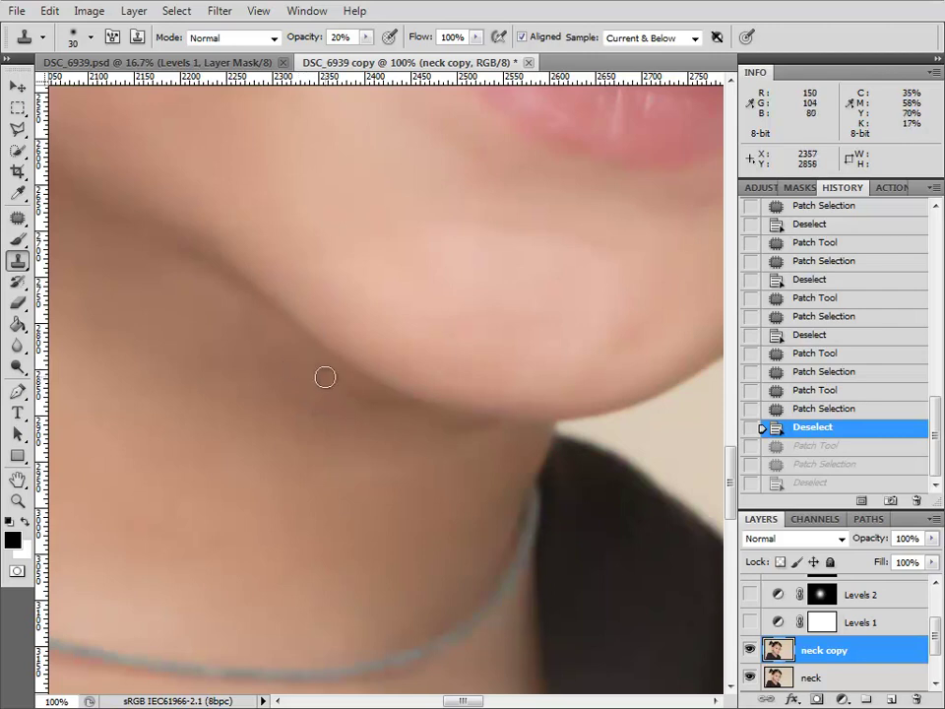
key("bracketright")
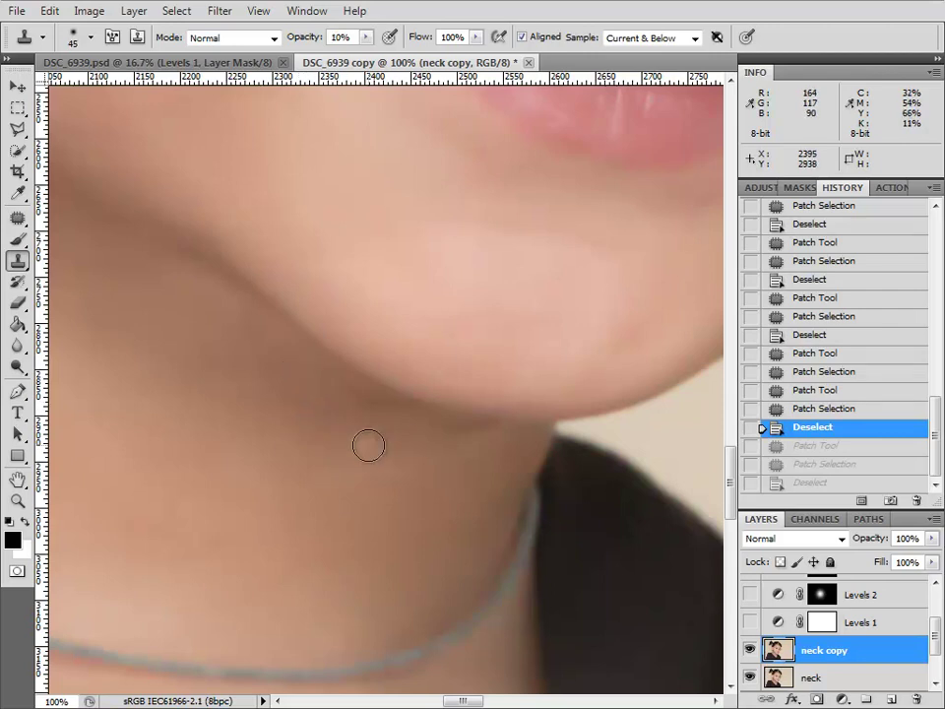
left_click(360, 395)
left_click(354, 392)
left_click(342, 389)
left_click(329, 388)
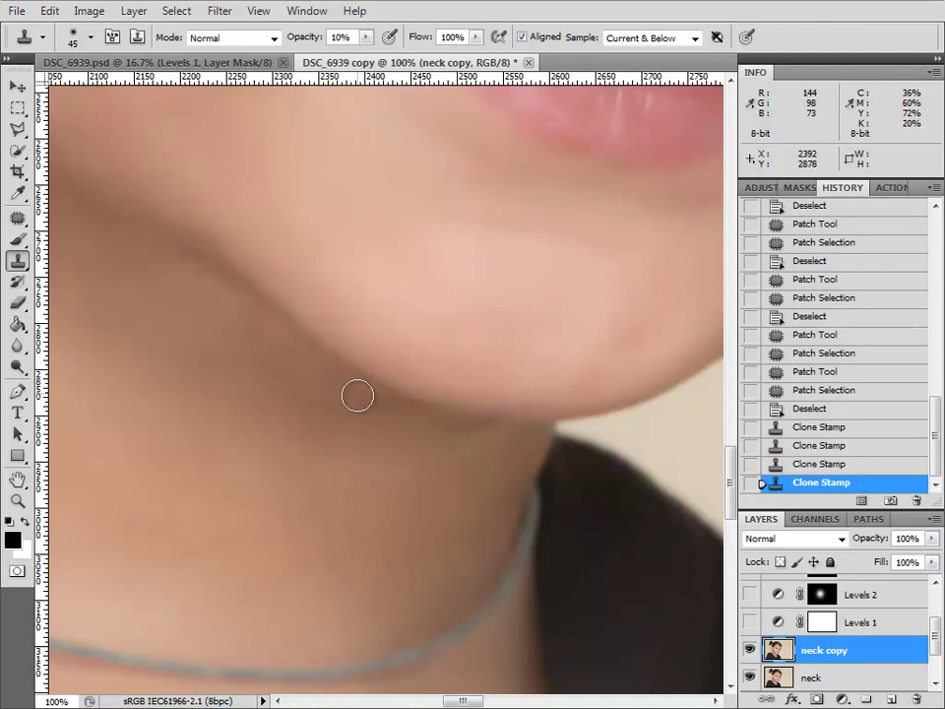
Continue cloning over the dark shadow just below the chin edge with the size 45 brush at 10% opacity
left_click(377, 398)
left_click(352, 400)
left_click(375, 400)
left_click(390, 402)
left_click(388, 454)
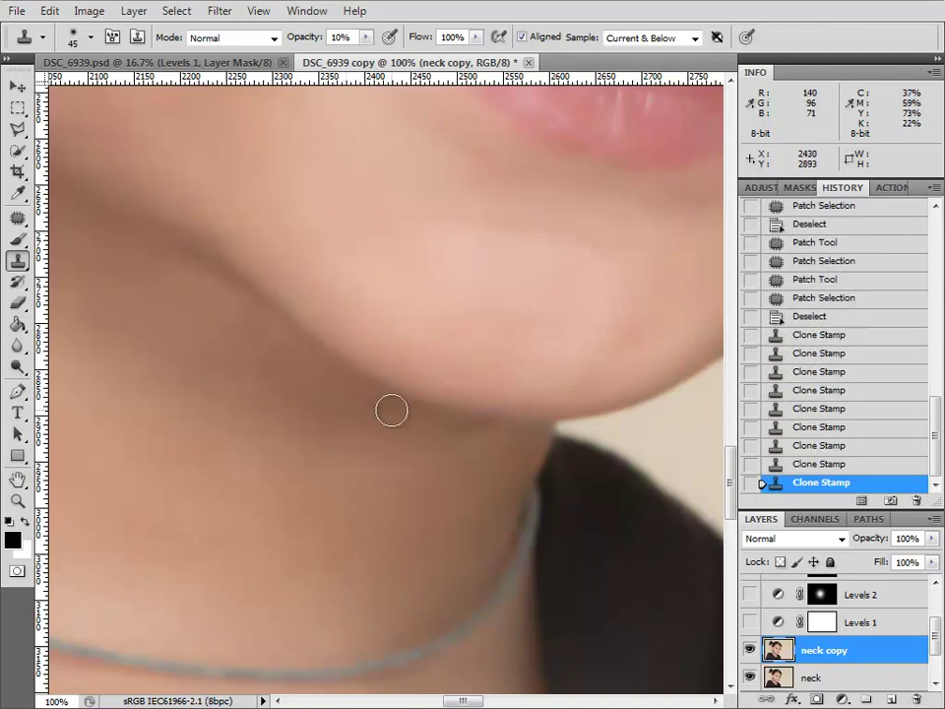
Reduce the Clone Stamp brush to size 30 and smooth the narrow shadow hugging the underside of the chin
key("bracketleft")
key("bracketleft")
left_click(384, 397)
left_click(350, 390)
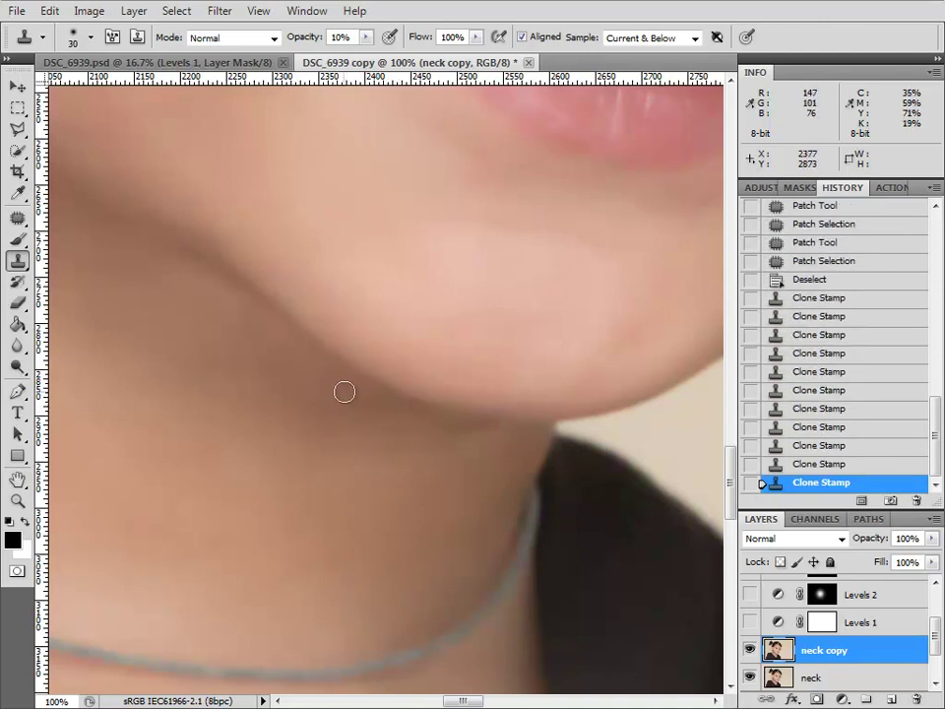
left_click(360, 394)
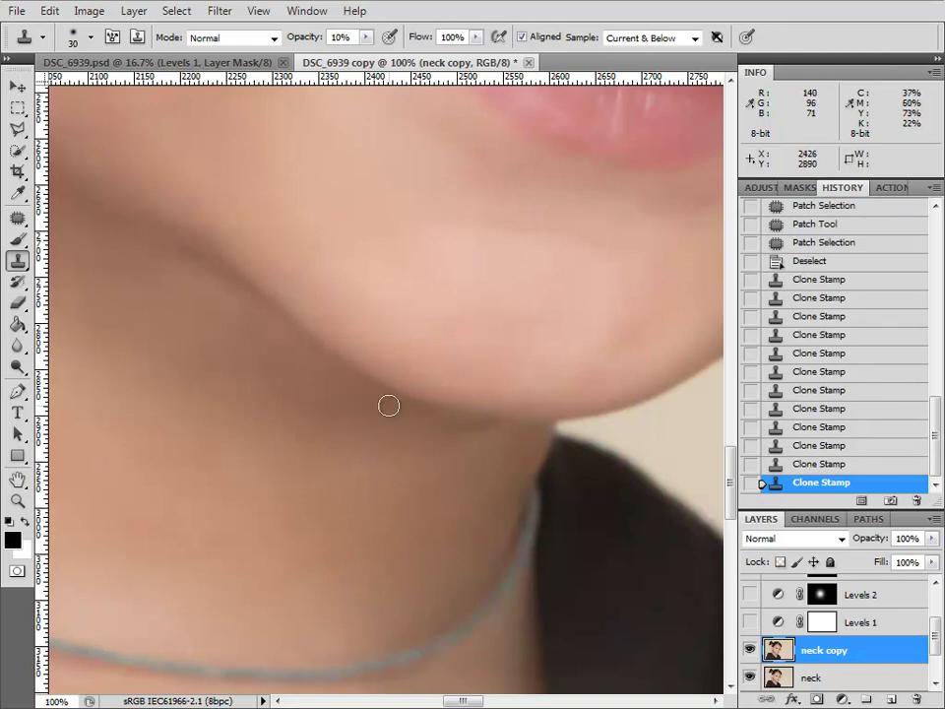
left_click(434, 426)
left_click(434, 433)
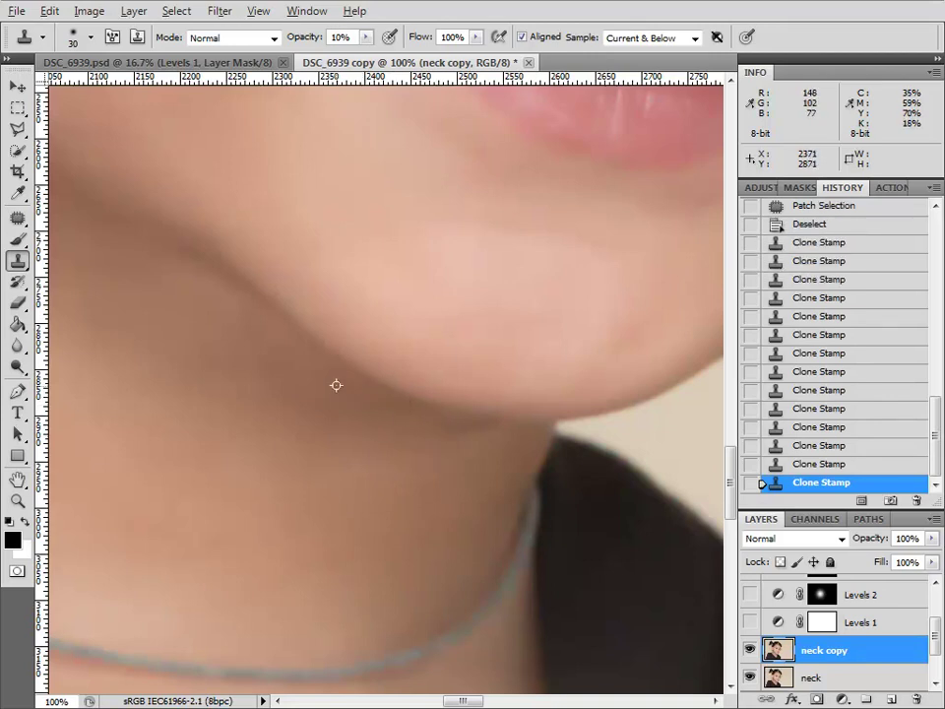
Clone neck skin over the uneven shading beneath the chin, out to where the neck meets the shirt collar
left_click(393, 399)
left_click(437, 525)
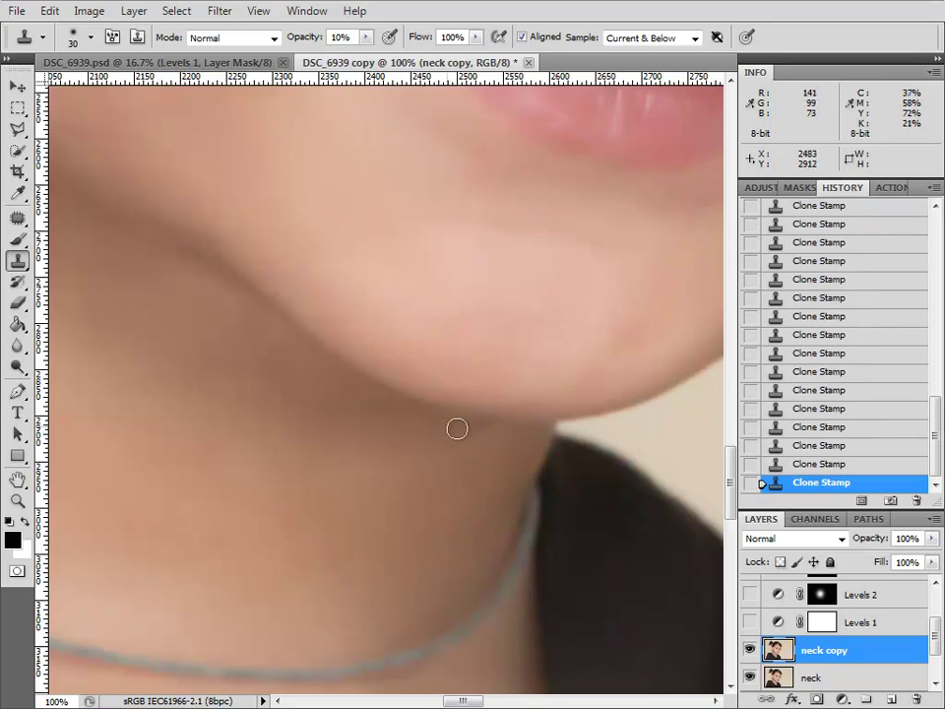
left_click(502, 428)
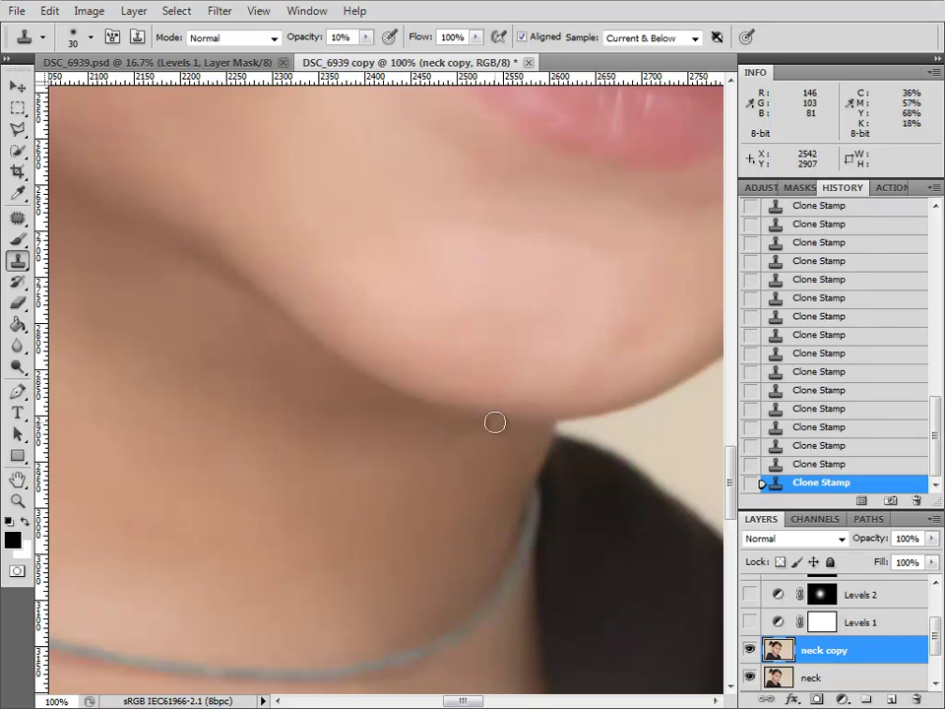
mouse_move(457, 437)
left_mouse_down()
mouse_move(502, 460)
mouse_move(458, 431)
mouse_move(516, 446)
left_mouse_up()
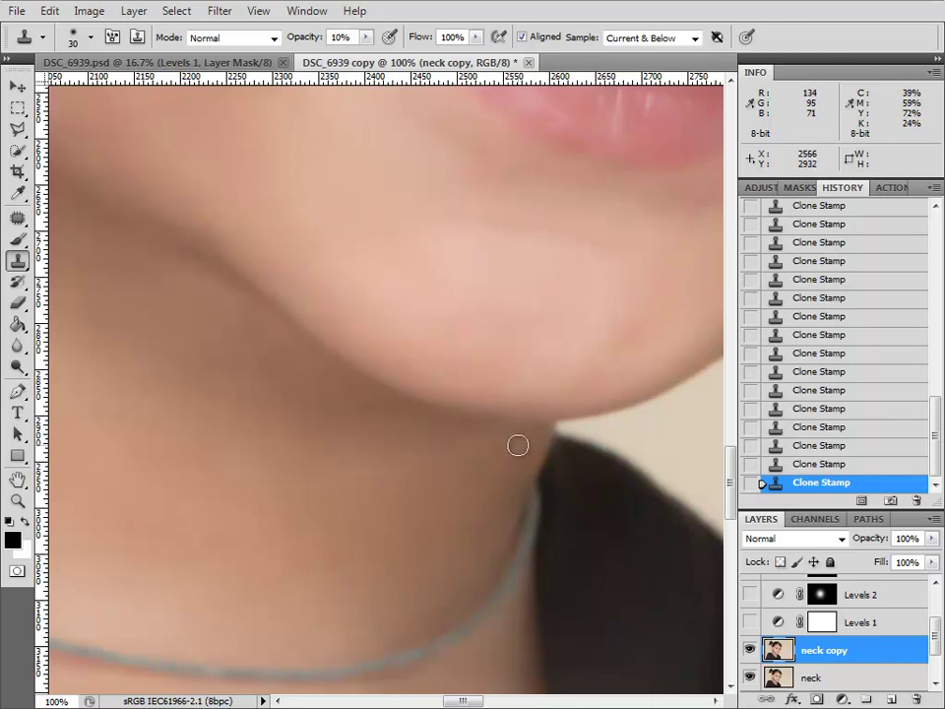
mouse_move(437, 425)
left_mouse_down()
mouse_move(489, 430)
mouse_move(535, 462)
mouse_move(443, 480)
left_mouse_up()
Compare the neck retouch before and after by repeatedly hiding and showing the neck copy layer
key("ctrl+minus")
key("ctrl+minus")
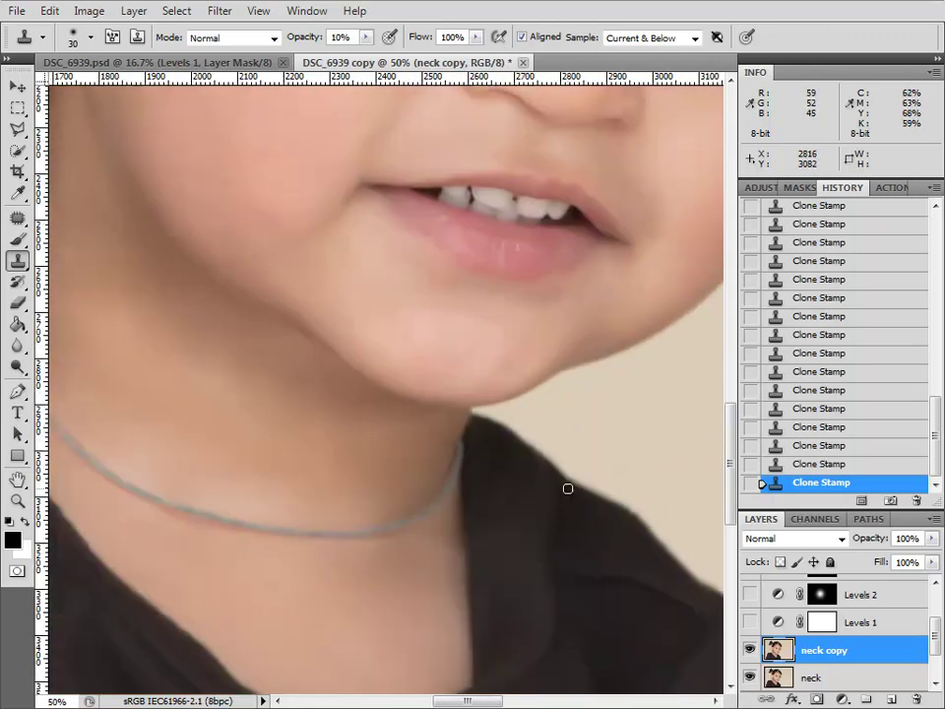
key("ctrl+minus")
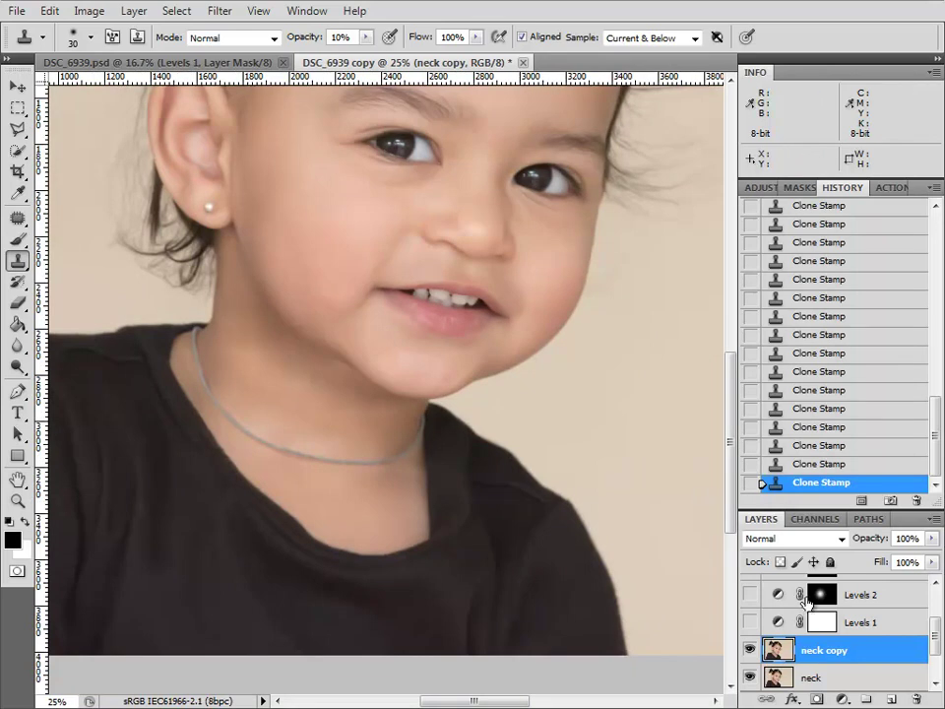
left_click(750, 649)
left_click(750, 649)
left_click(750, 650)
left_click(750, 650)
left_click(750, 651)
left_click(749, 651)
left_click(749, 651)
left_click(749, 651)
left_click(750, 650)
left_click(751, 650)
left_click(749, 651)
left_click(749, 651)
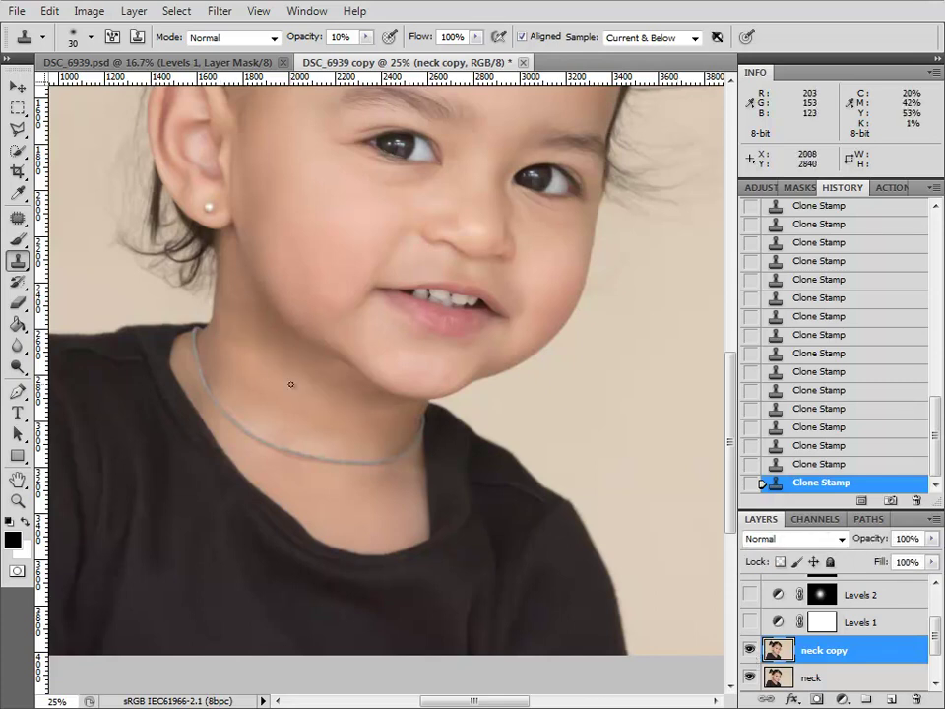
Try to patch the neck area below the ear, compare it with the layer hidden, and revert to the last Clone Stamp state
key("j")
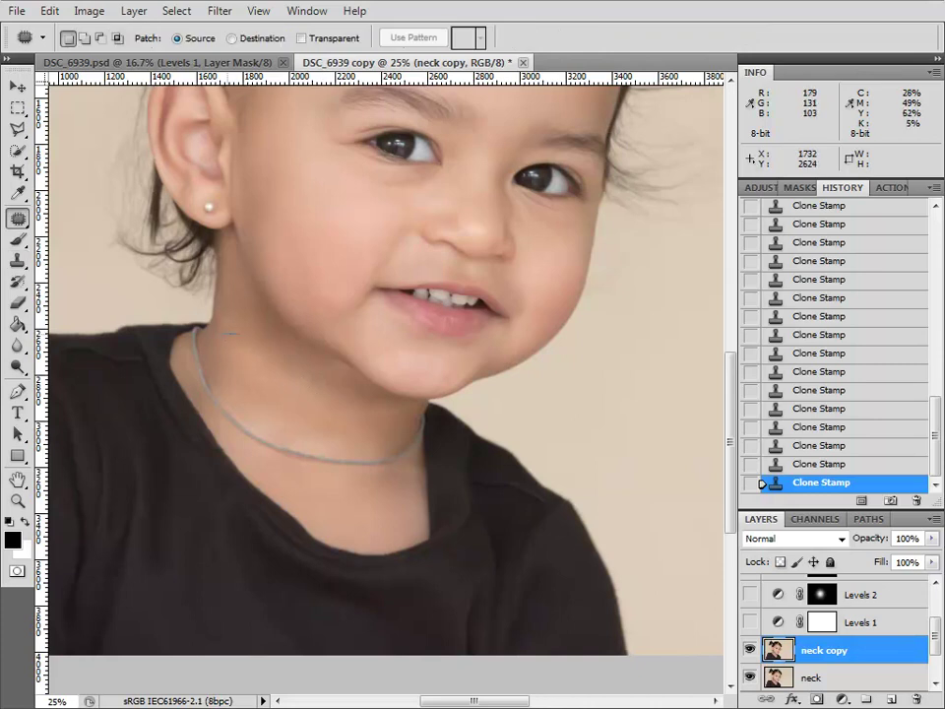
mouse_move(231, 333)
left_mouse_down()
mouse_move(306, 415)
mouse_move(349, 502)
mouse_move(338, 501)
left_mouse_up()
key("ctrl+d")
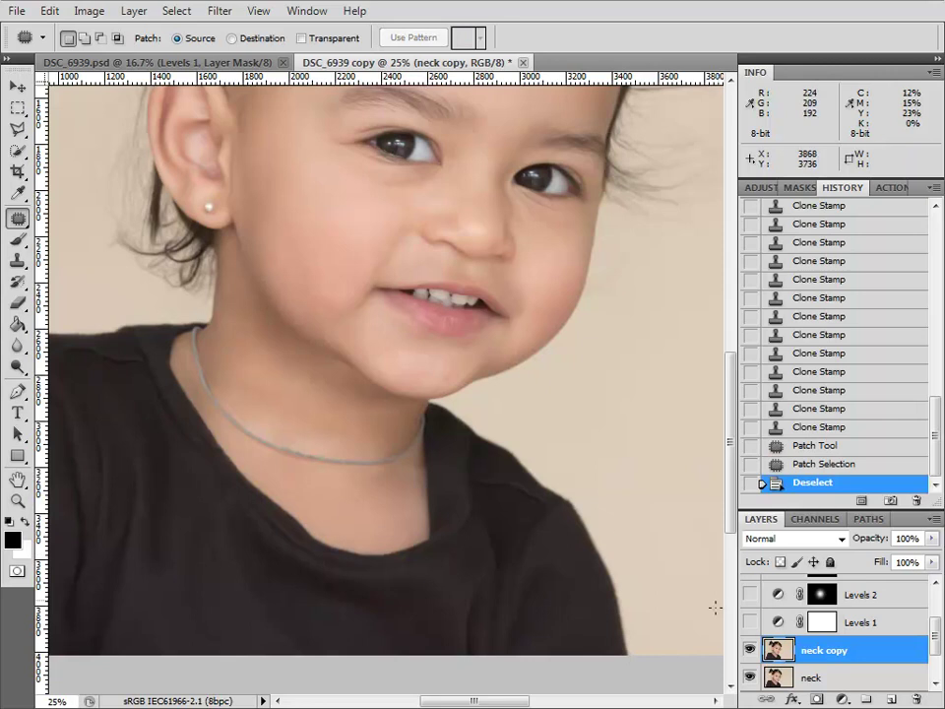
left_click(750, 650)
left_click(749, 650)
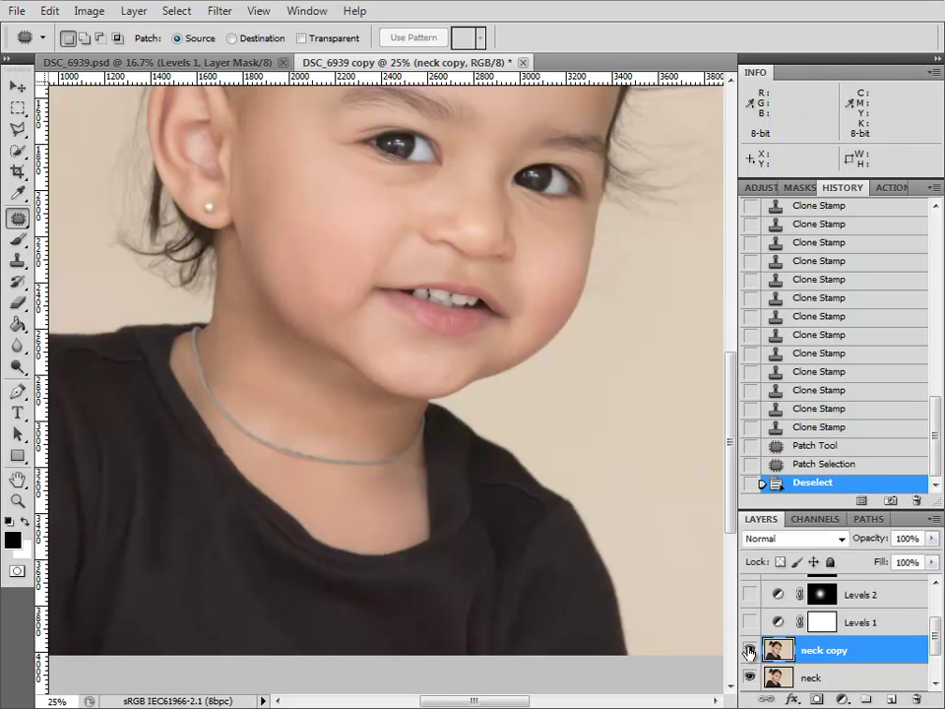
left_click(814, 430)
Compare the neck copy layer hidden and shown, and reduce its opacity to 60%
left_click(749, 650)
left_click(749, 651)
left_click(749, 650)
left_click(749, 651)
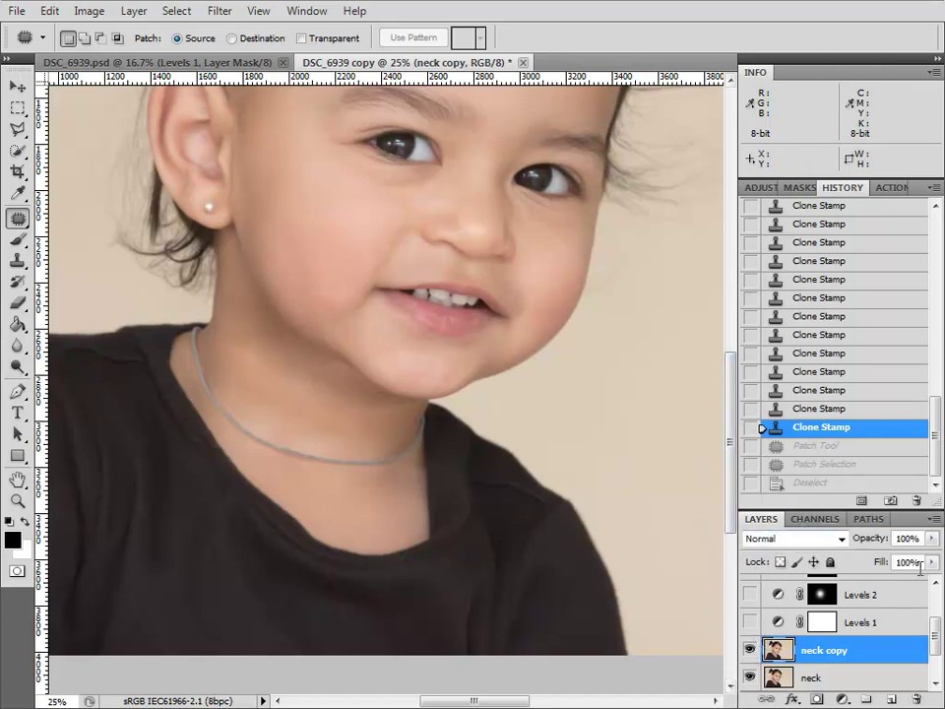
left_click_drag(932, 540, 891, 563)
left_click(776, 659)
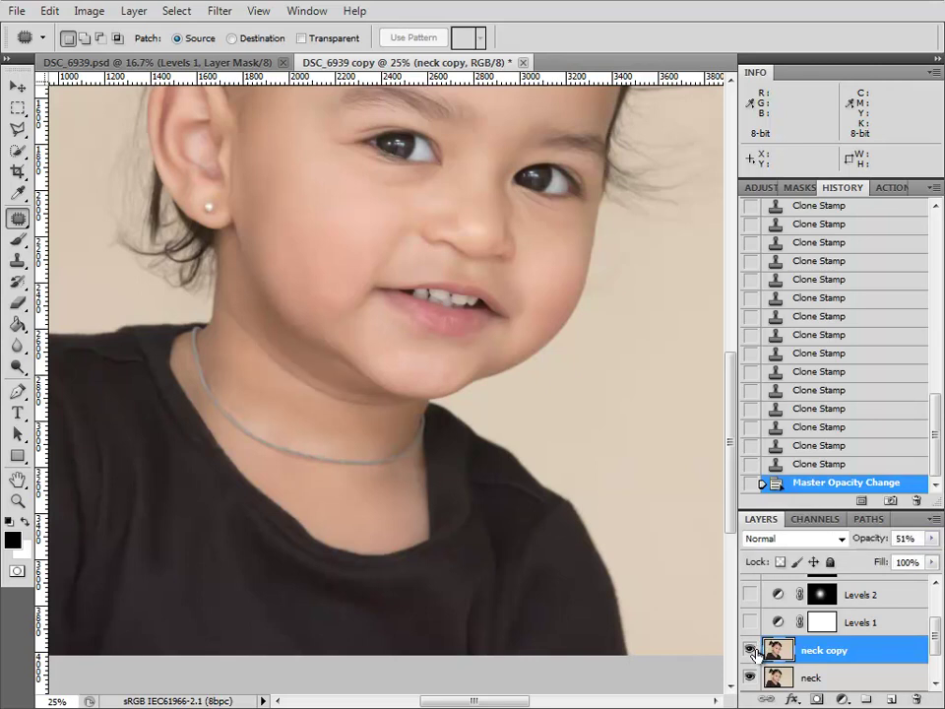
left_click(752, 652)
left_click(929, 540)
left_click_drag(889, 560, 893, 562)
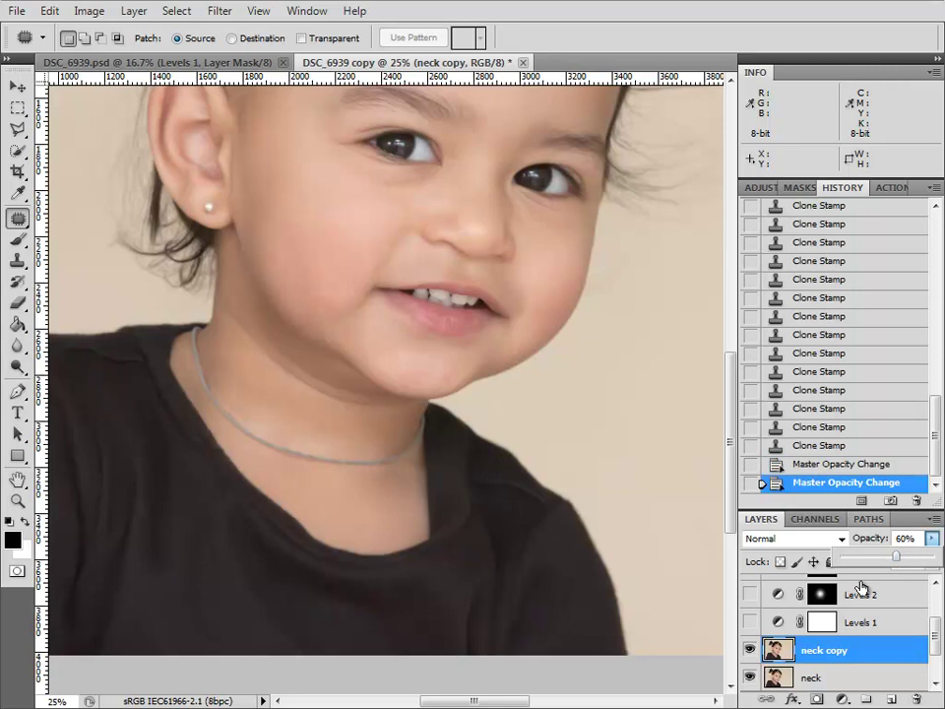
left_click(753, 640)
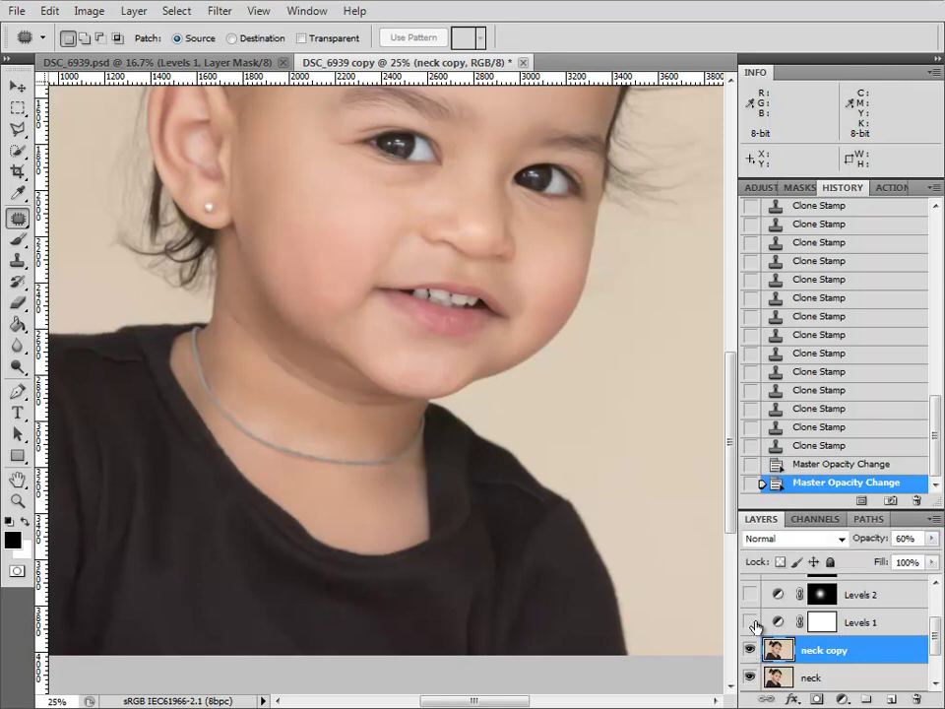
Compare the whole portrait with the neck copy layer hidden and shown, and with only the Background layer visible
key("ctrl+minus")
left_click_drag(495, 460, 537, 565)
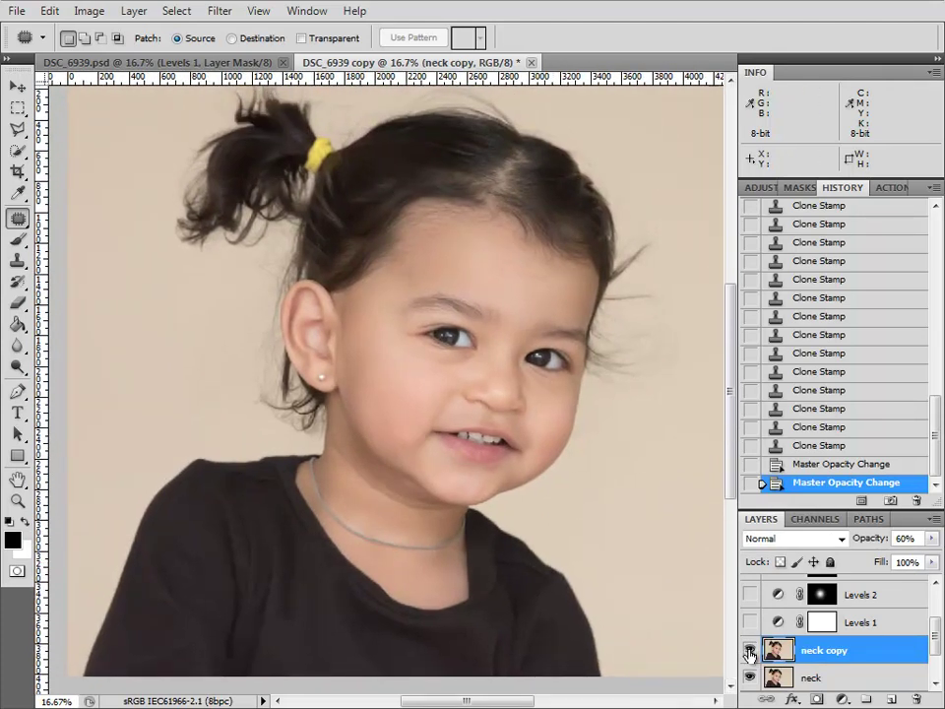
left_click(750, 651)
left_click(750, 650)
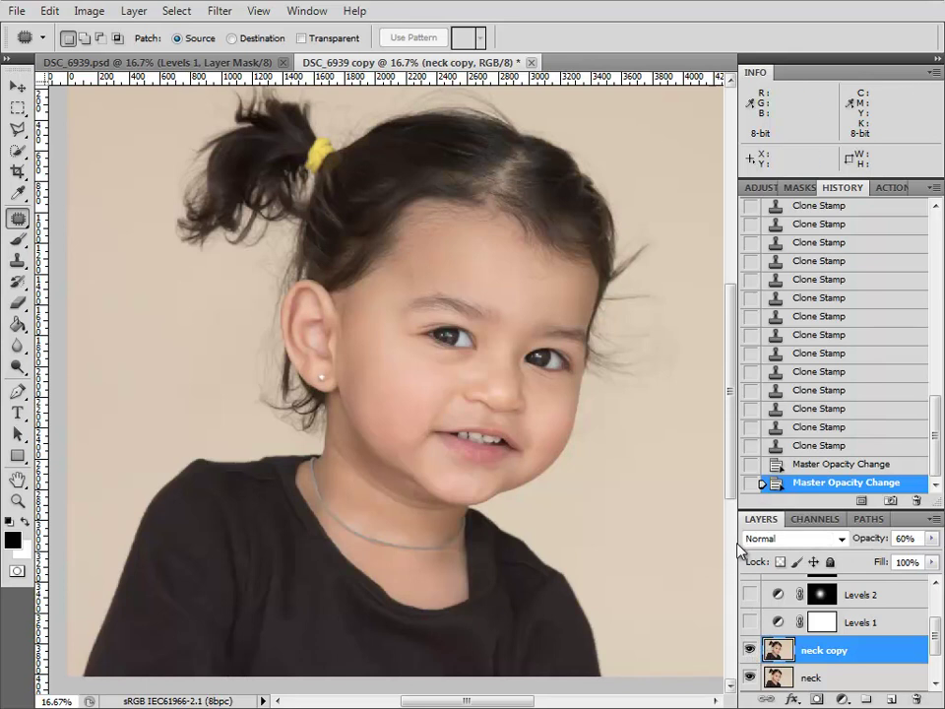
left_click(750, 650)
left_click(750, 650)
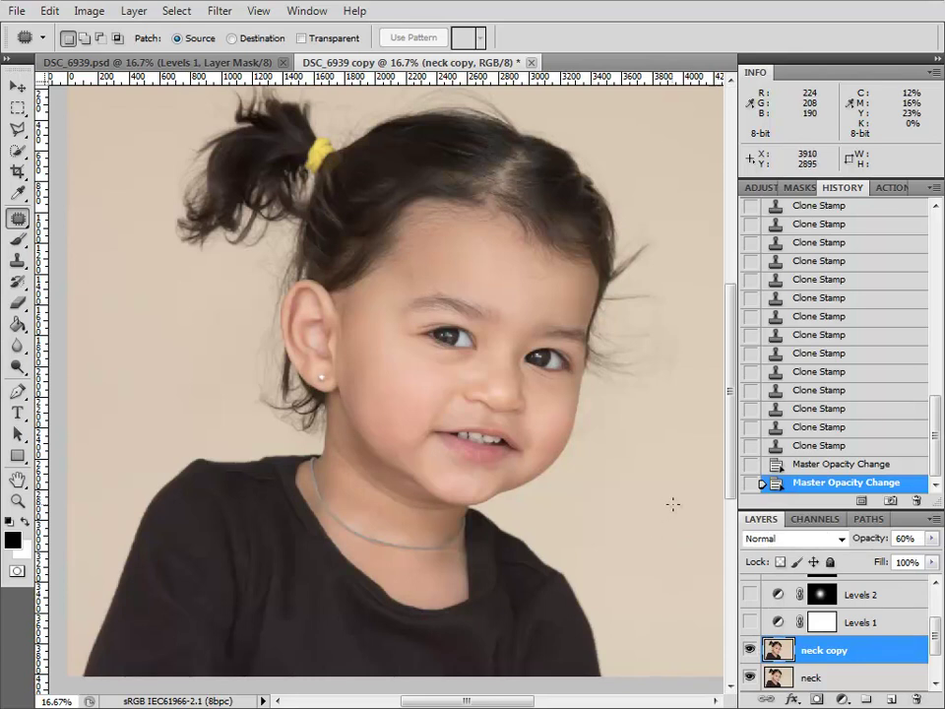
left_click_drag(936, 639, 940, 665)
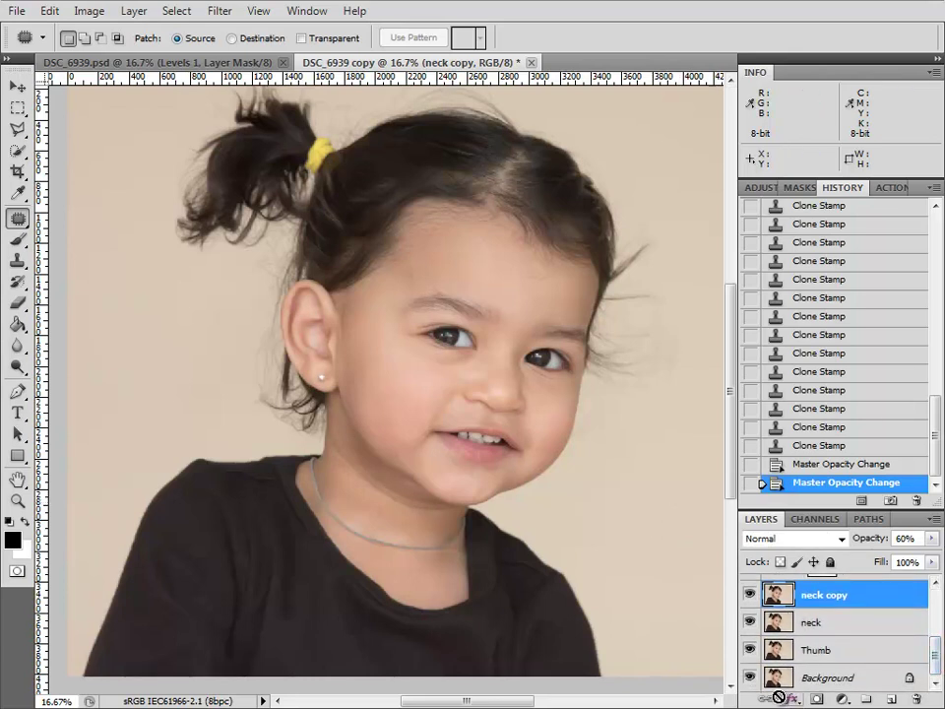
left_click(750, 679, "alt")
left_click(749, 679, "alt")
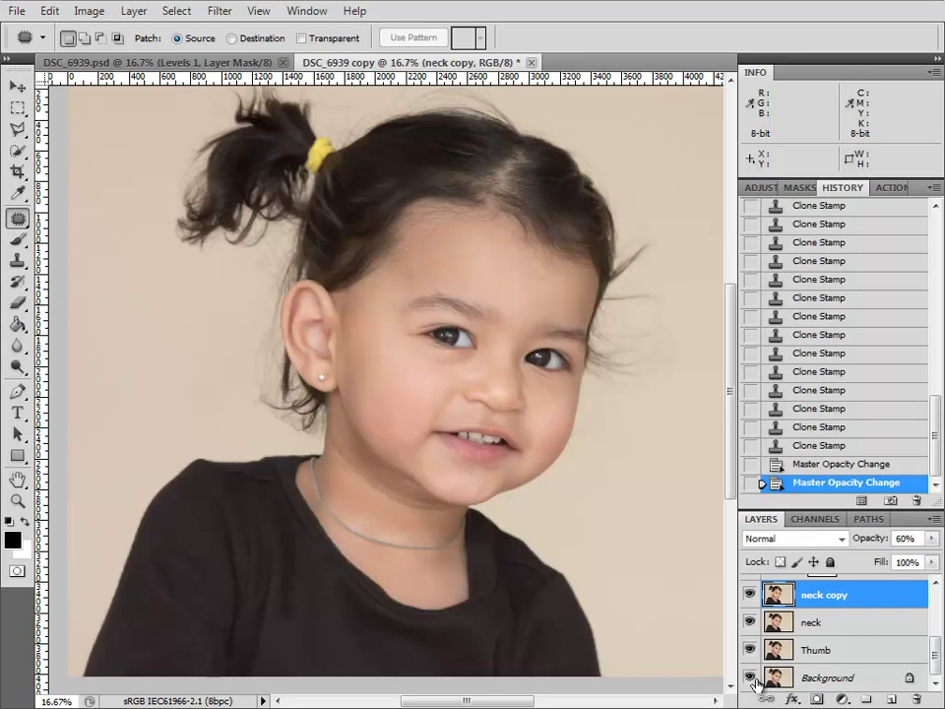
Make the hidden adjustment layers above the neck copy layer visible, including Levels 1 and Levels 2
scroll(921, 643, "up", 5)
scroll(925, 615, "down", 2)
left_click_drag(750, 662, 753, 537)
scroll(934, 611, "down", 3)
Compare the fully adjusted portrait with the original by repeatedly isolating the Background layer and restoring all layers
left_click(750, 679, "alt")
left_click(750, 679, "alt")
left_click(750, 680, "alt")
left_click(750, 679, "alt")
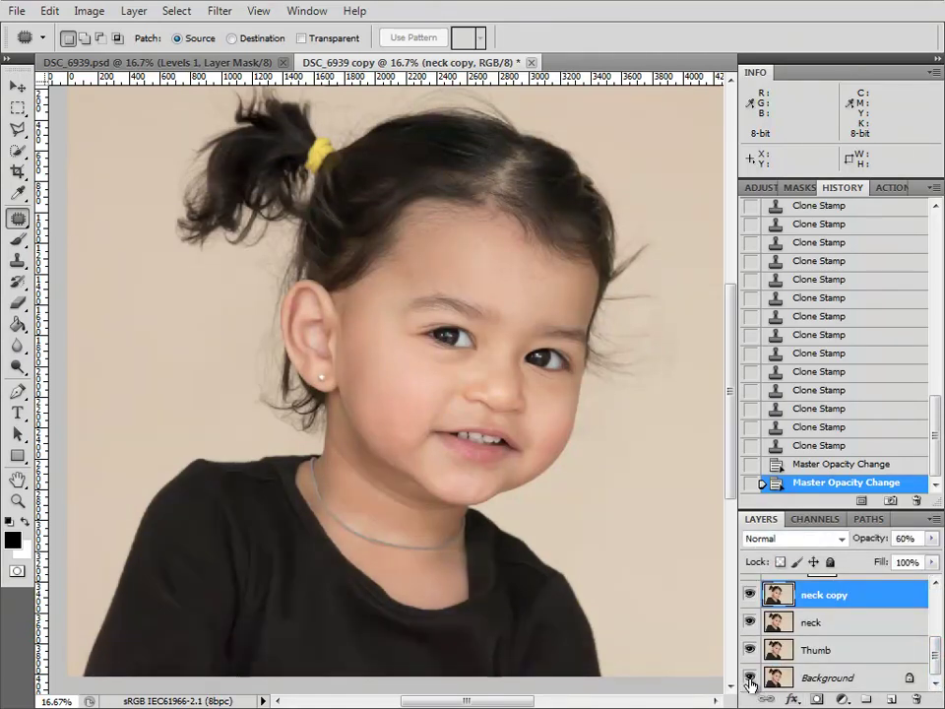
left_click(750, 679, "alt")
left_click(751, 679, "alt")
left_click(750, 679, "alt")
left_click(751, 680, "alt")
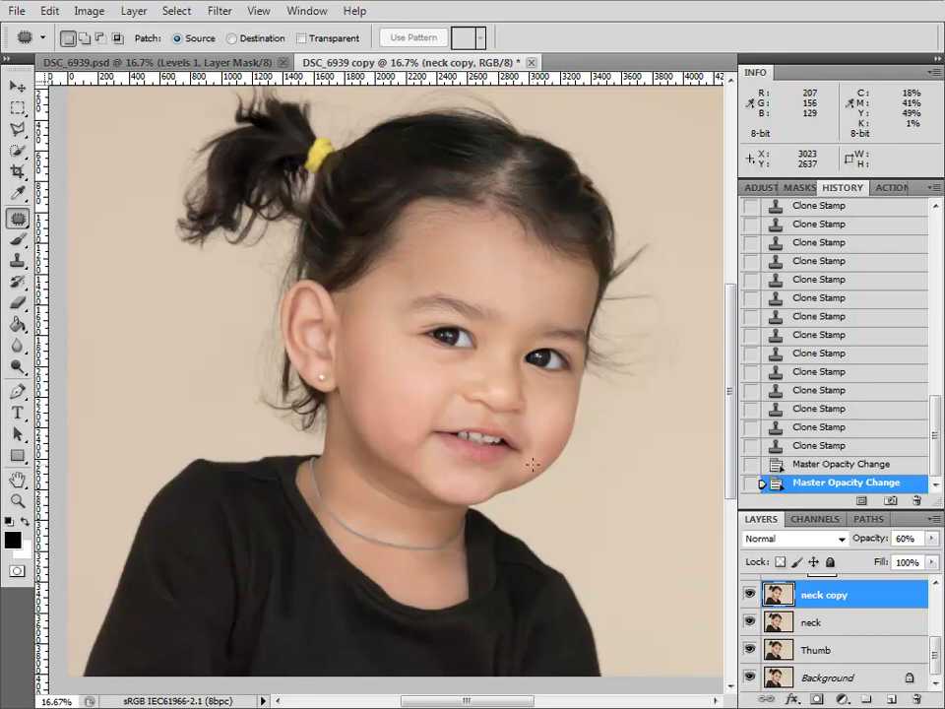
key("h")
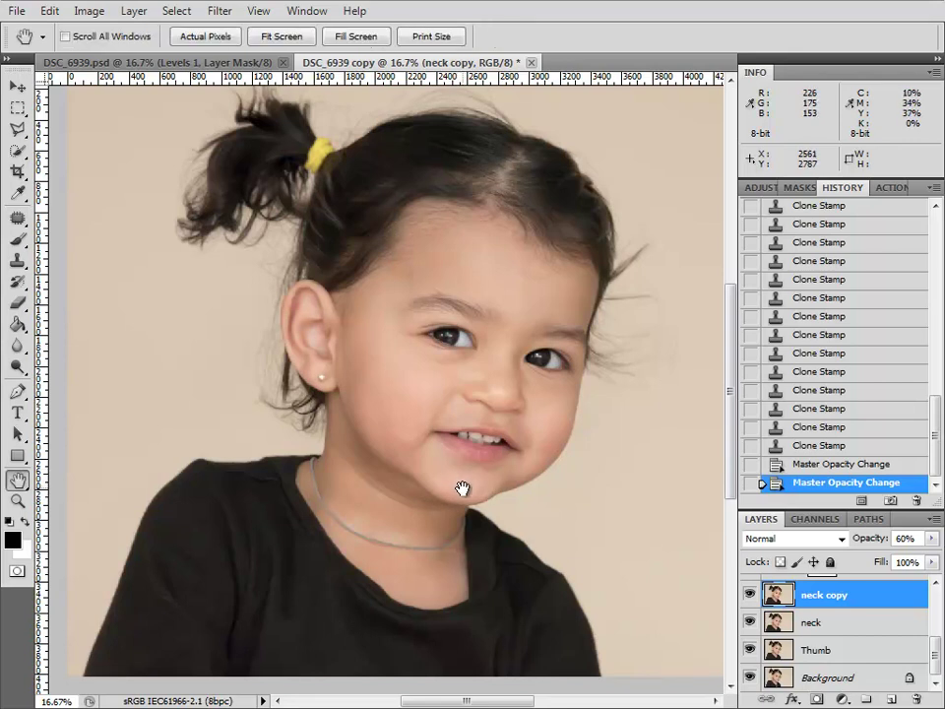